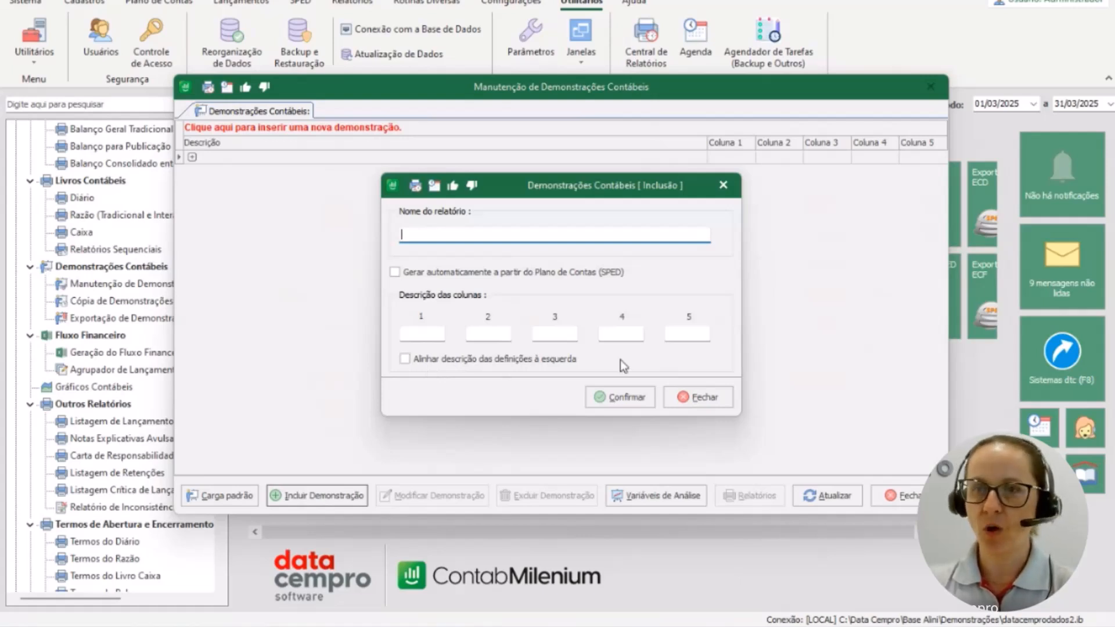
click(696, 397)
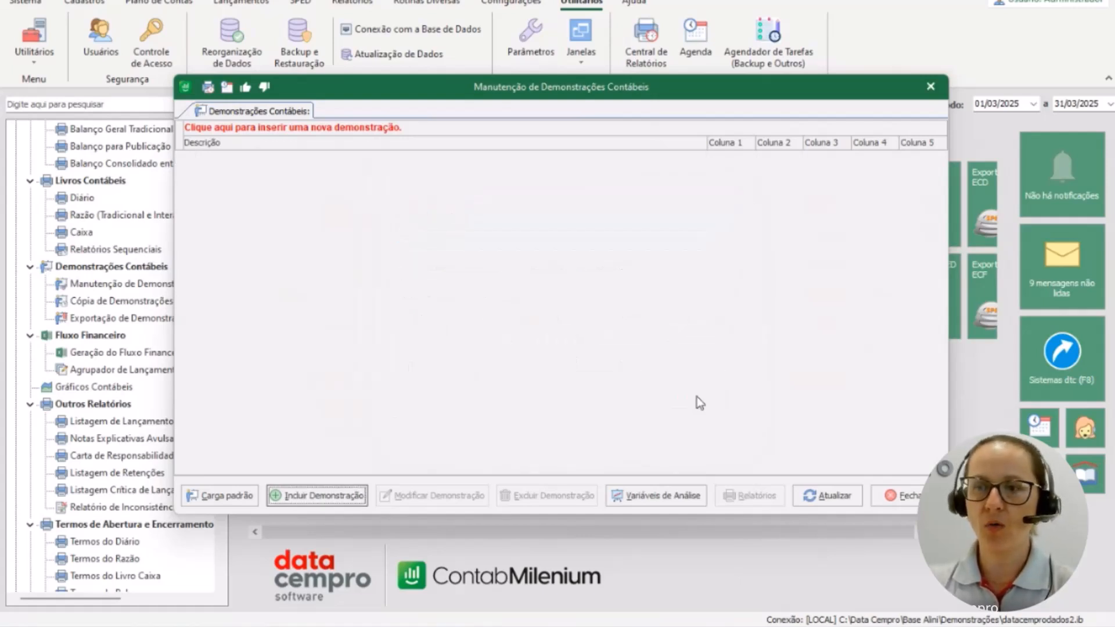
click(222, 491)
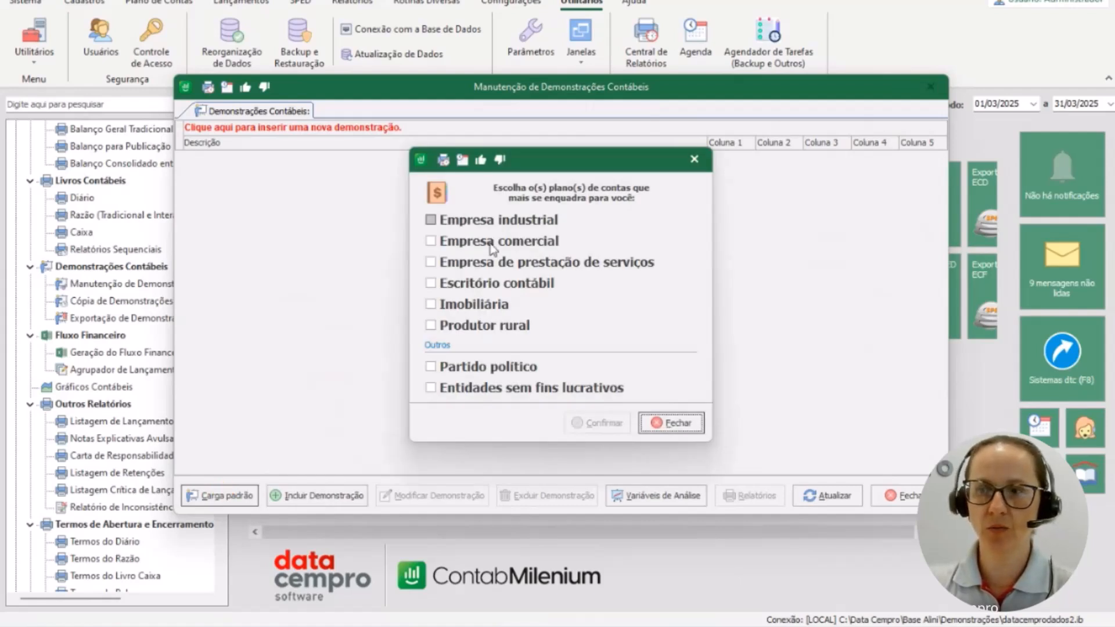
click(494, 222)
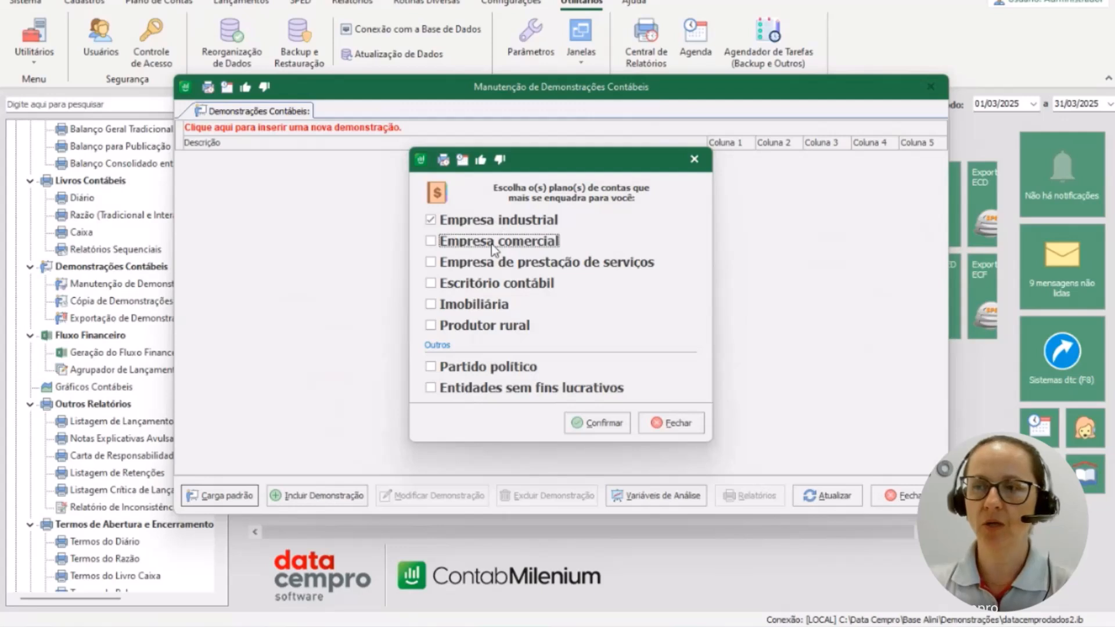
click(471, 226)
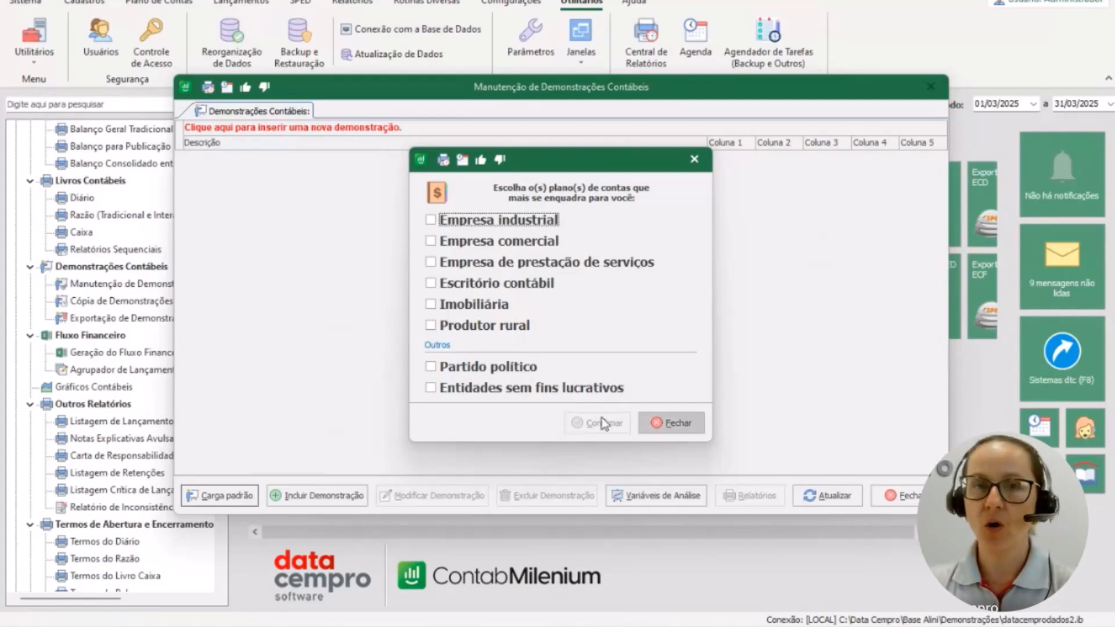
click(672, 422)
click(881, 488)
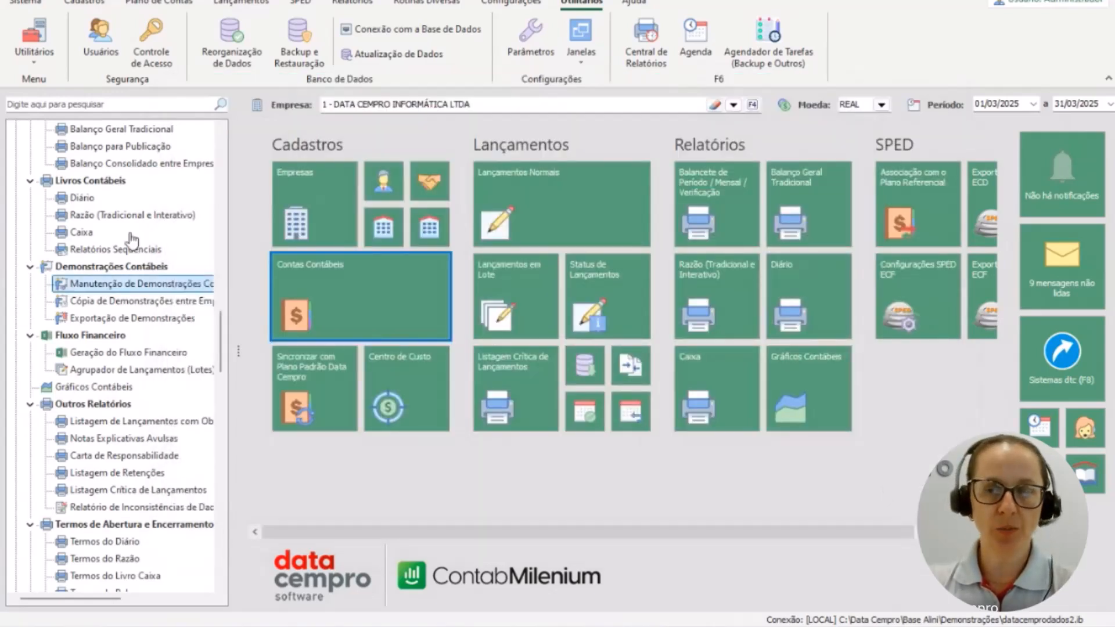
Open the account groups register and run the standard chart of accounts load for Empresa comercial and Empresa de prestação de serviços.
scroll(133, 238, up, 5)
scroll(132, 238, up, 9)
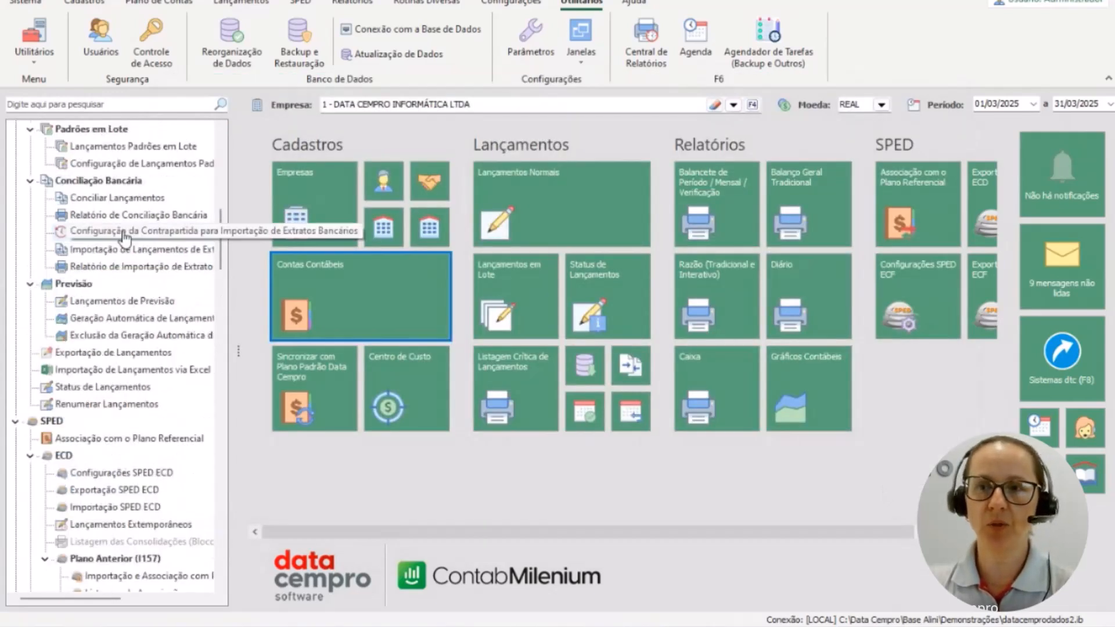
scroll(122, 236, up, 6)
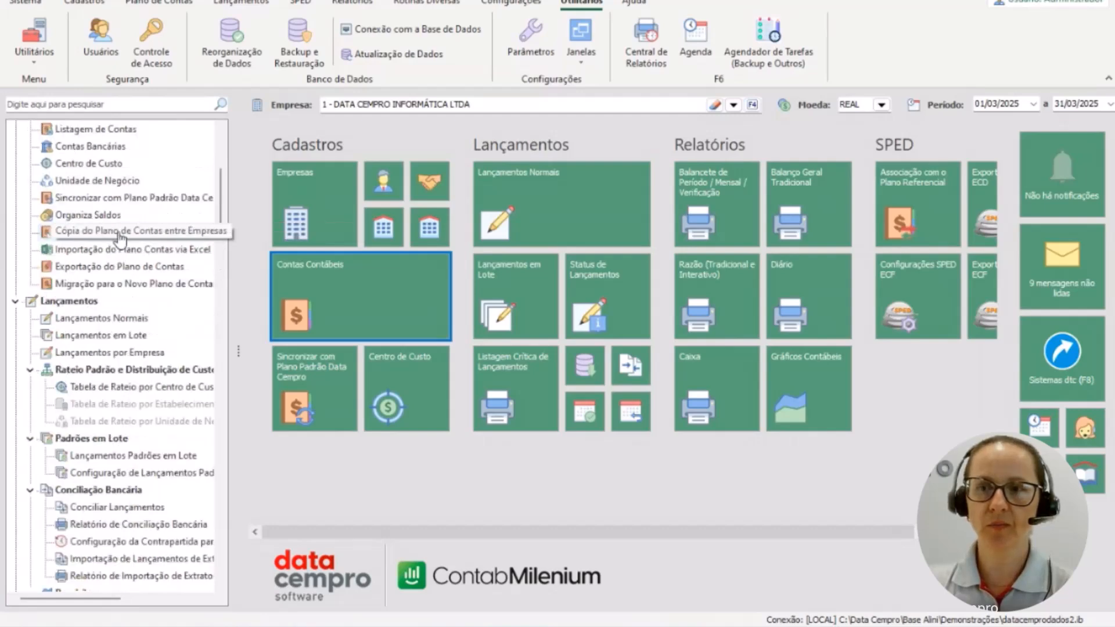
scroll(119, 234, up, 2)
click(105, 199)
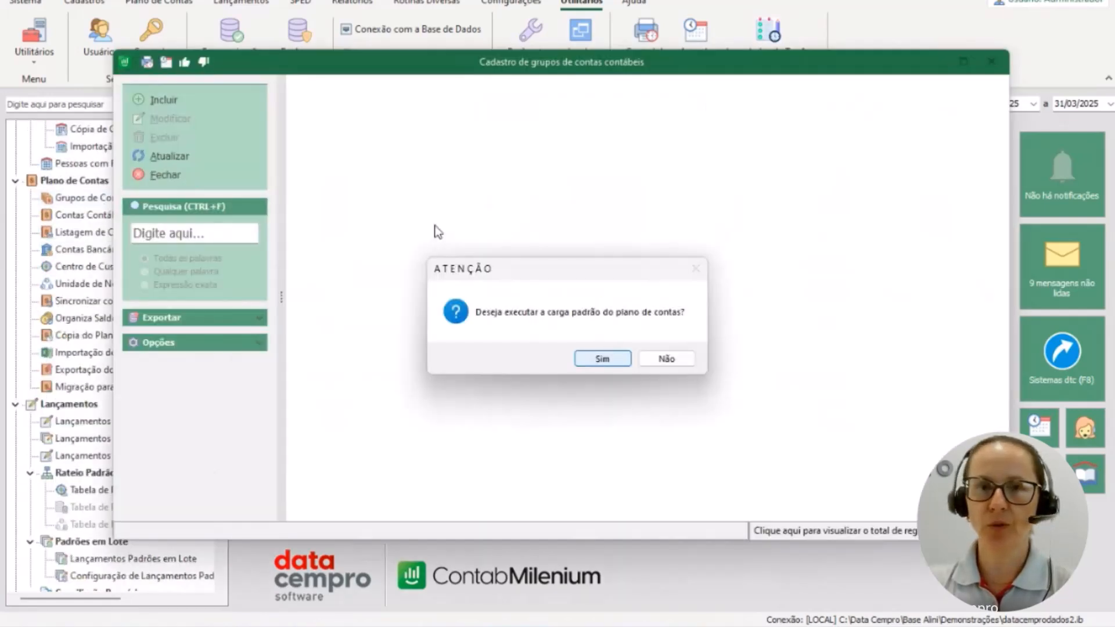
key(Return)
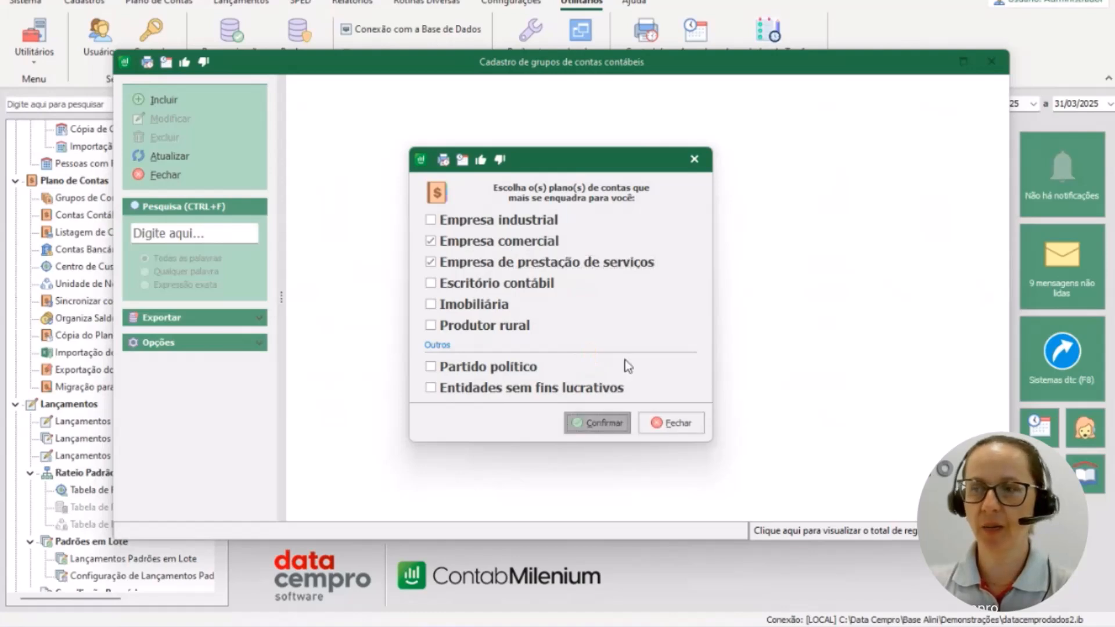
click(604, 422)
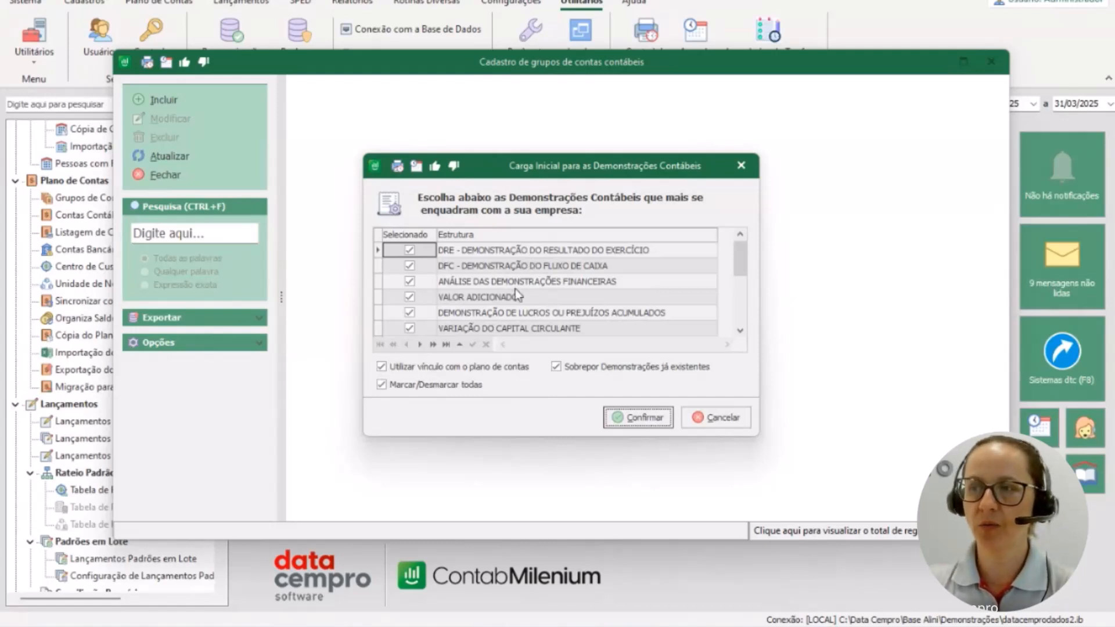
Load all the standard accounting statements, linked to the chart of accounts and overwriting existing ones, and close the account groups register.
drag(736, 256, 741, 331)
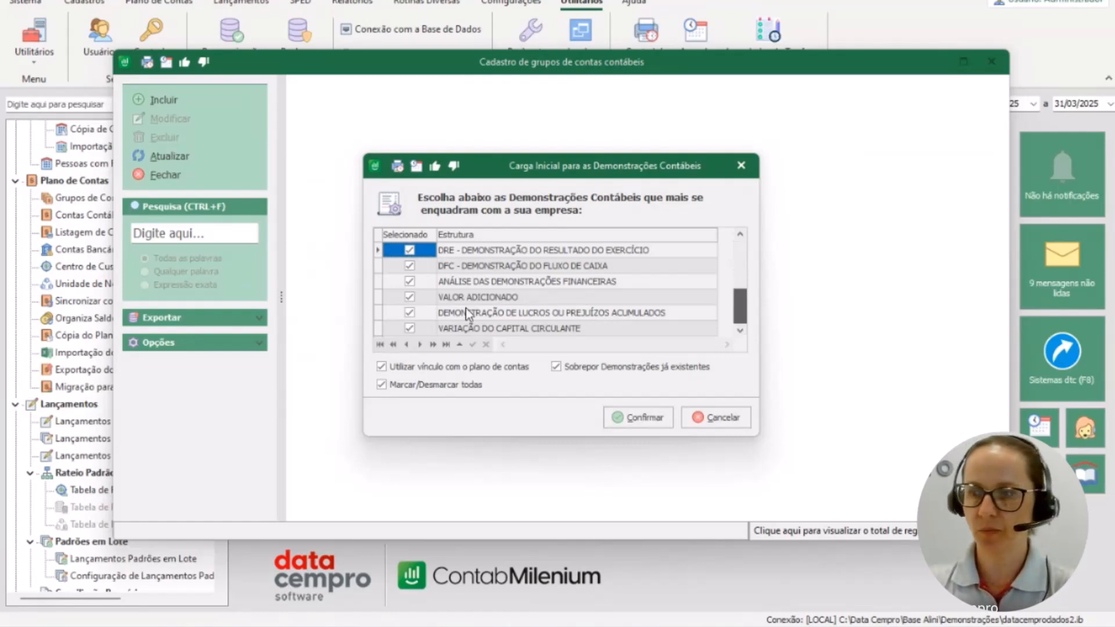
click(656, 424)
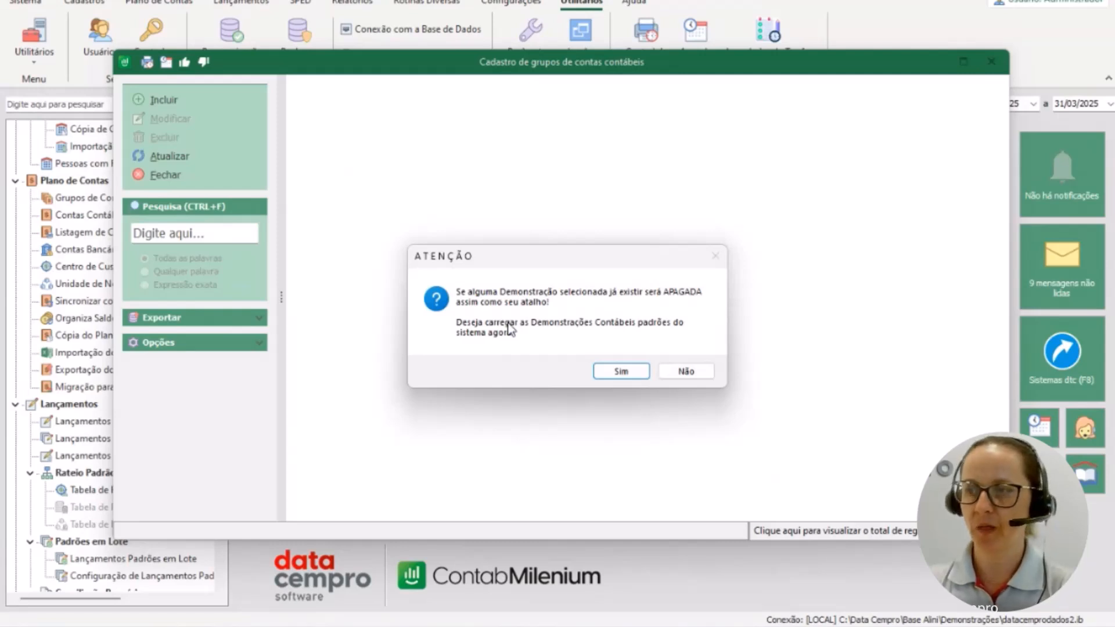
click(617, 375)
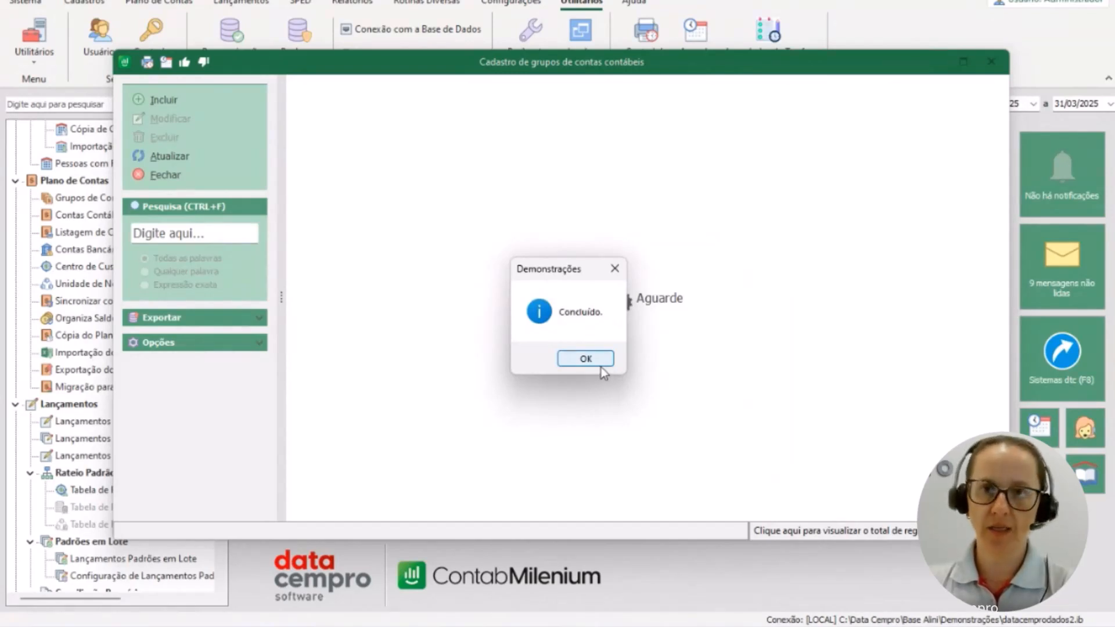
click(586, 359)
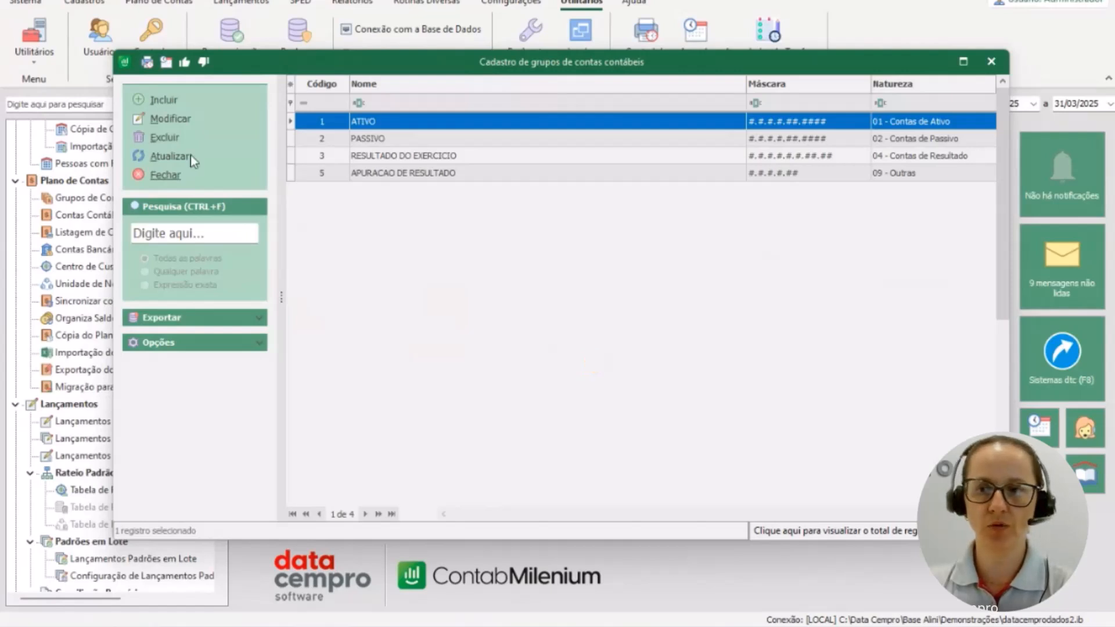
click(166, 175)
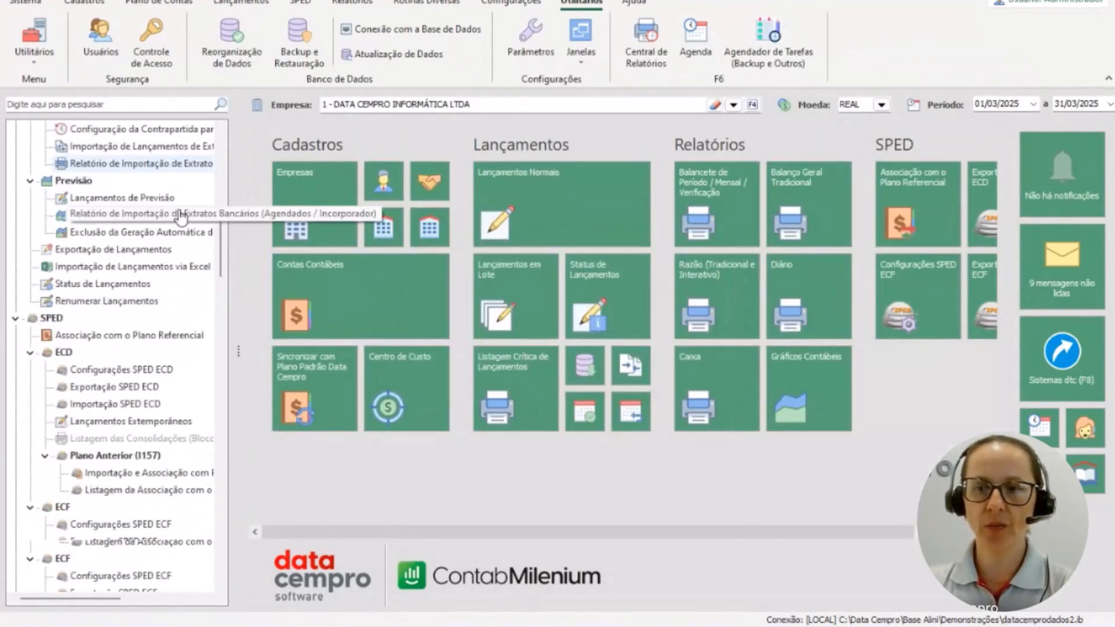
Widen the navigation tree to show the full statement names and open Manutenção de Demonstrações Contábeis.
scroll(180, 219, down, 10)
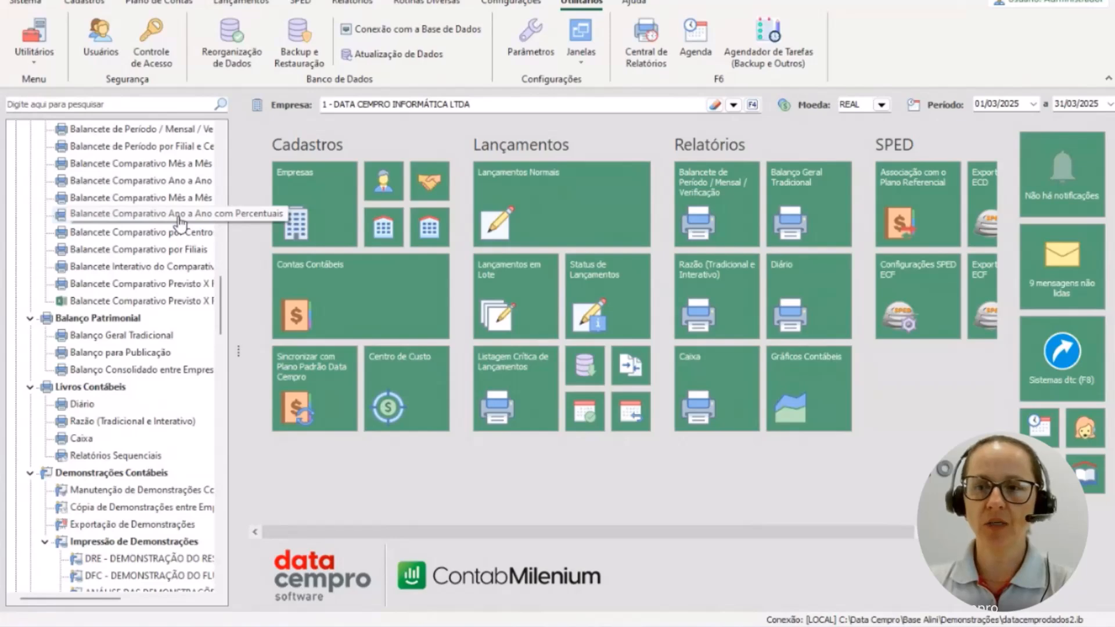
scroll(180, 223, down, 4)
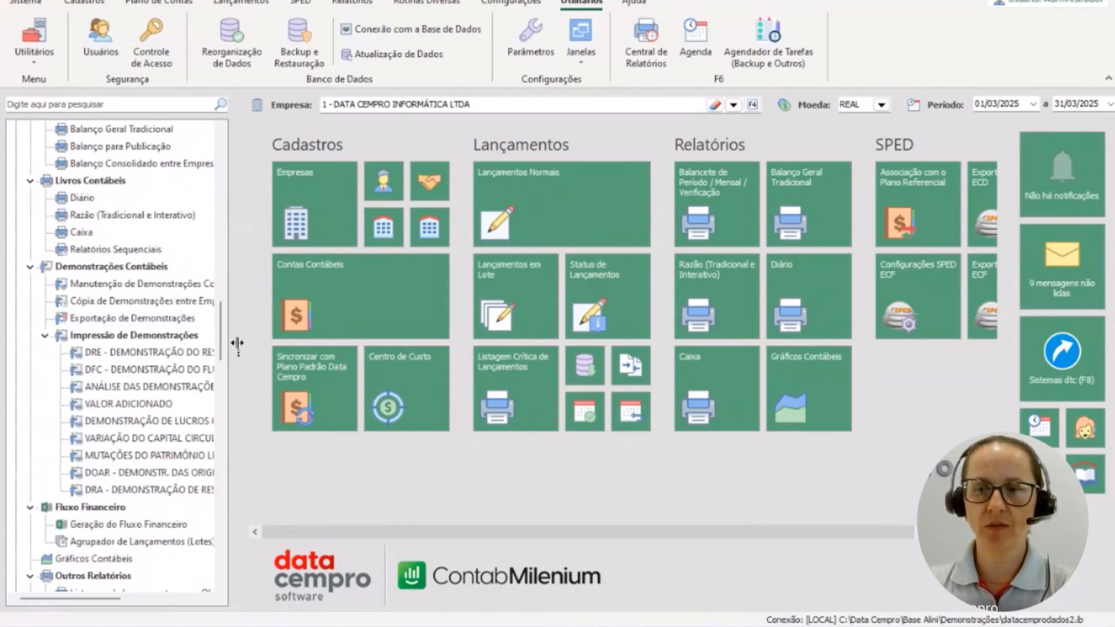
drag(238, 343, 425, 363)
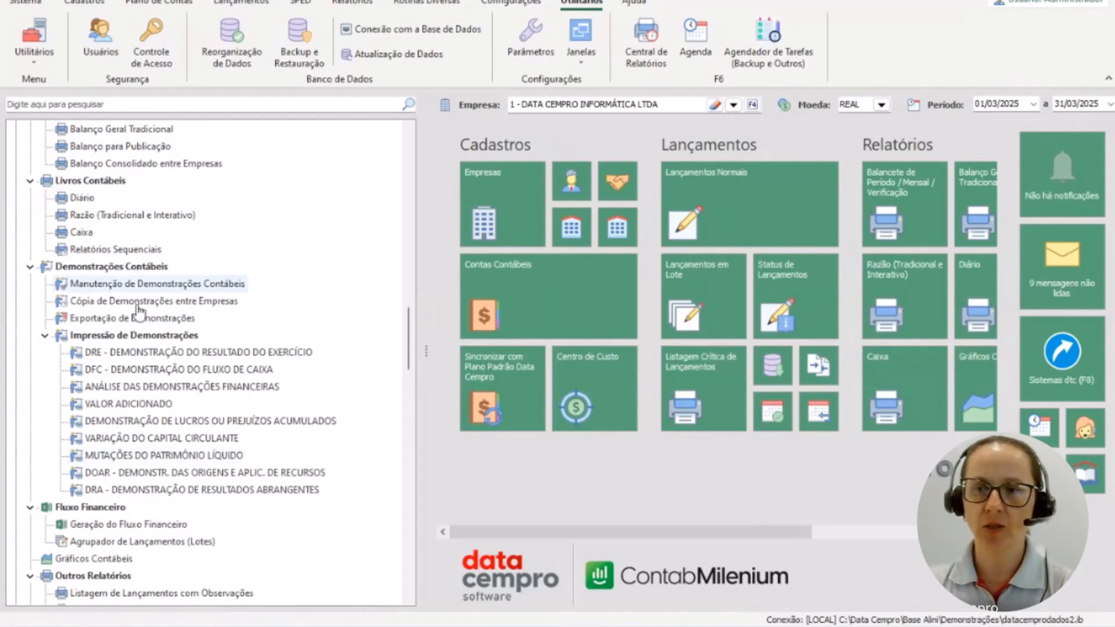
double_click(143, 291)
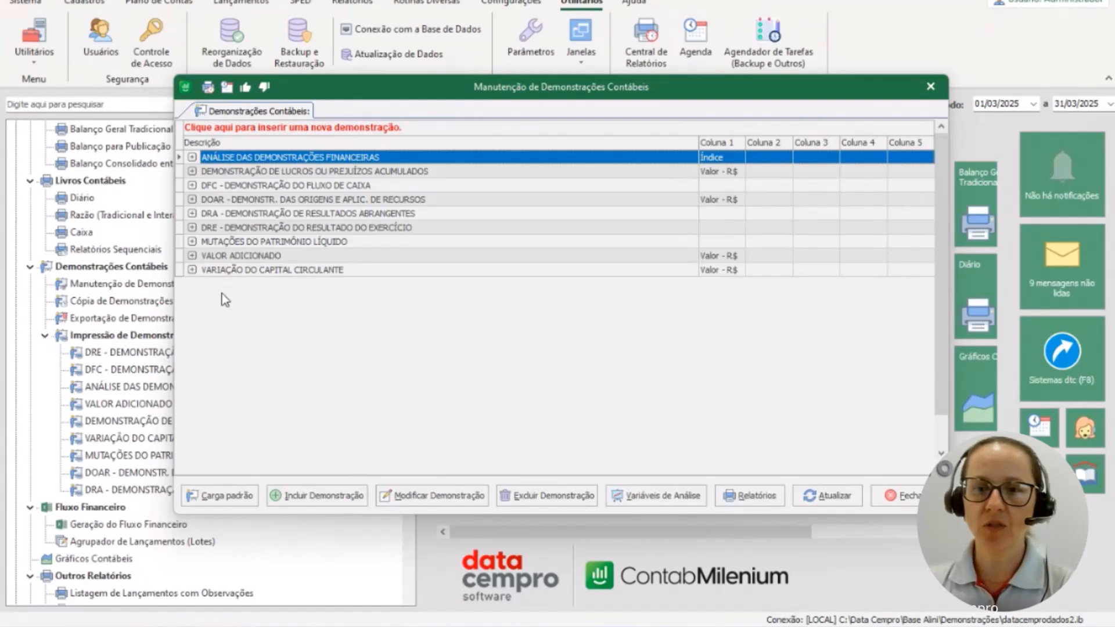
click(110, 427)
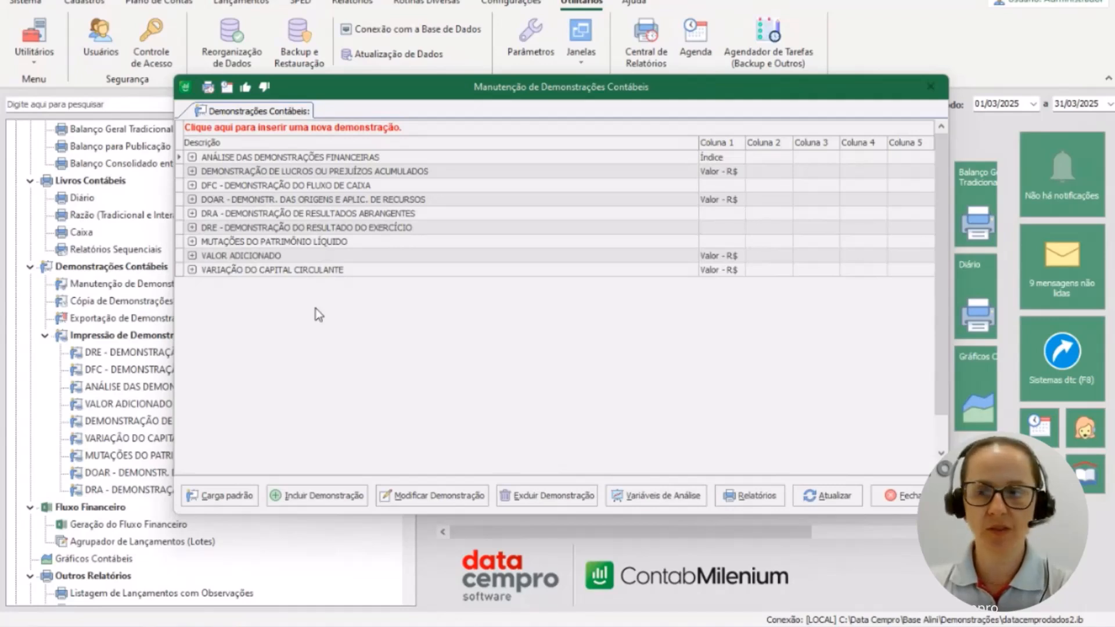
Examine the options for adding, modifying and deleting an accounting statement, including automatic generation from the chart of accounts, without saving anything.
click(334, 493)
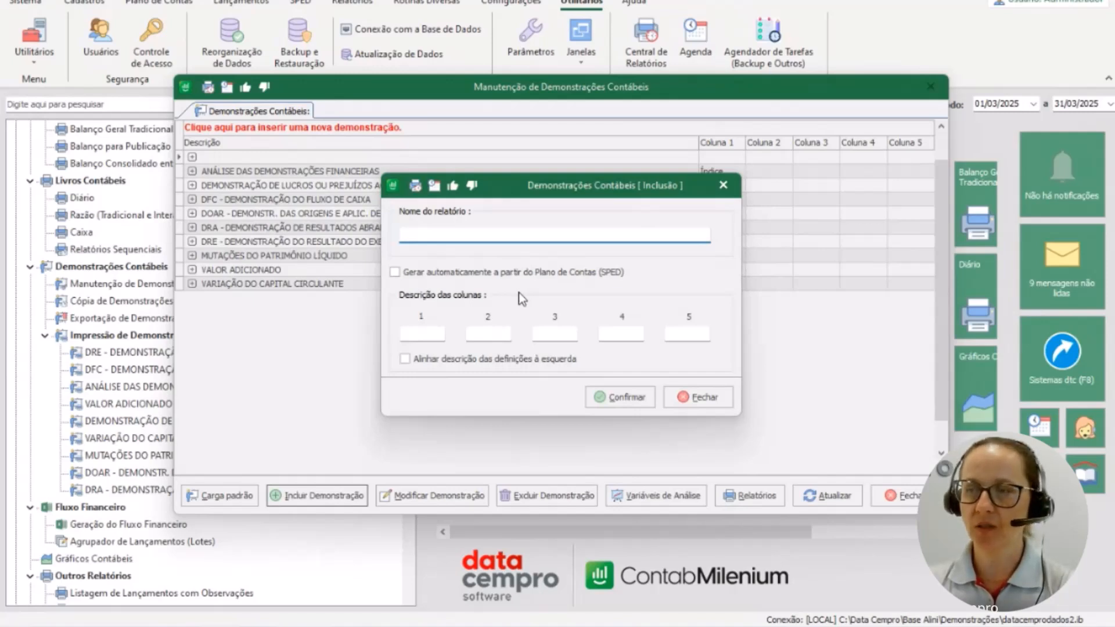
click(454, 272)
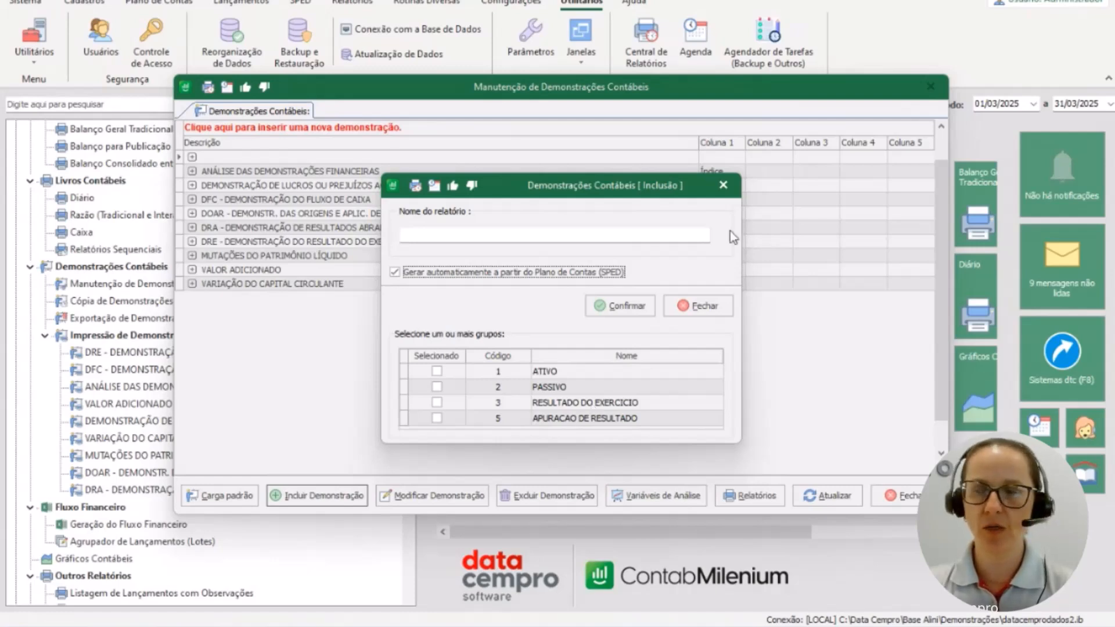
click(726, 188)
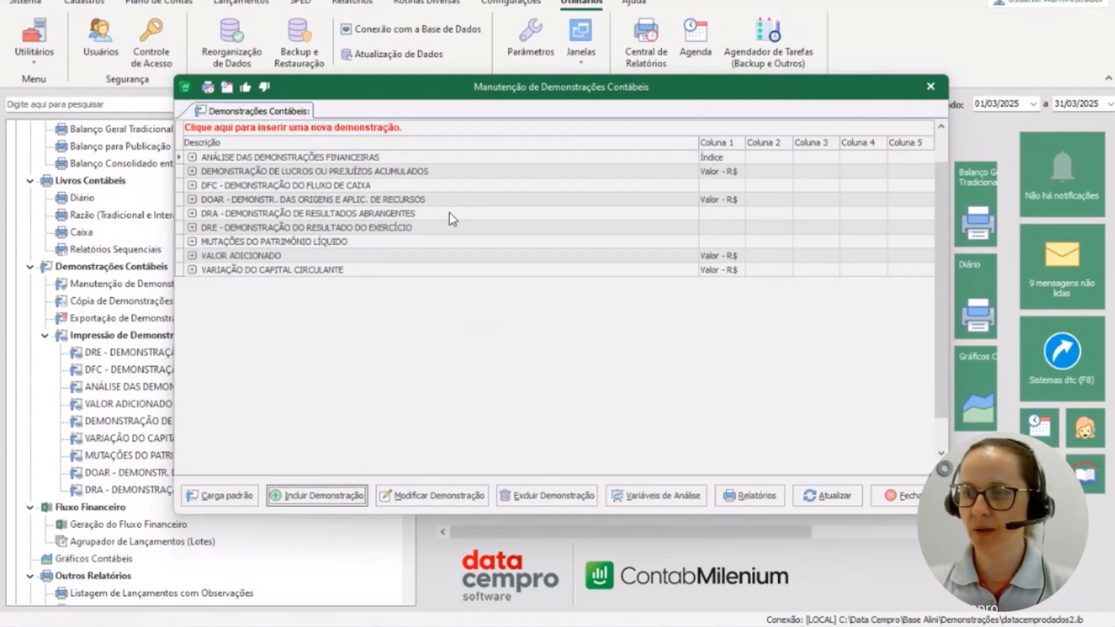
click(395, 497)
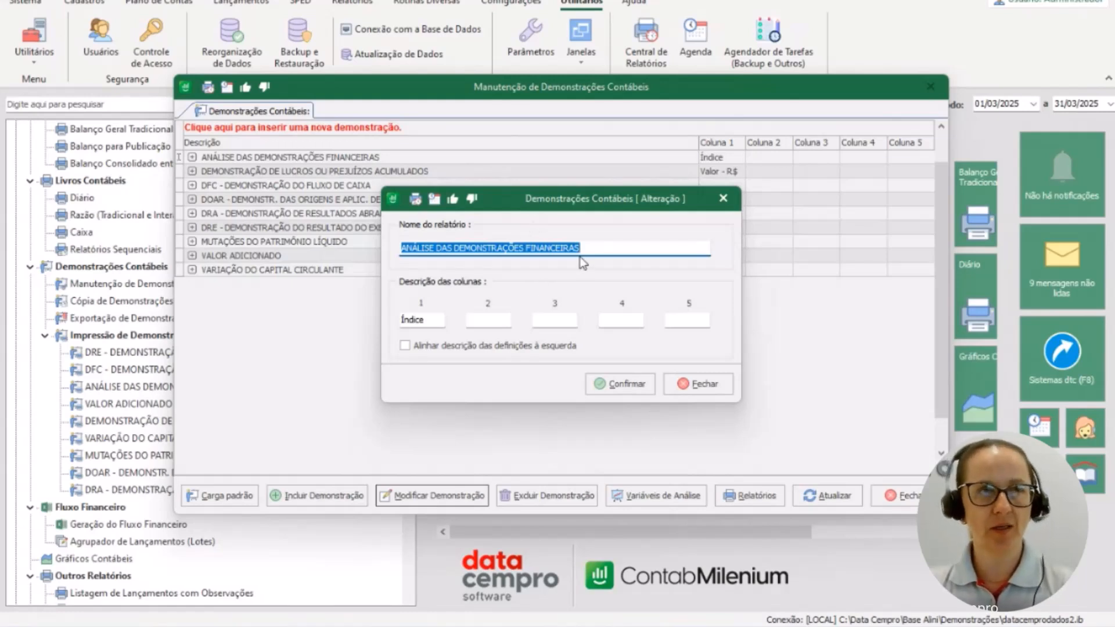
click(702, 386)
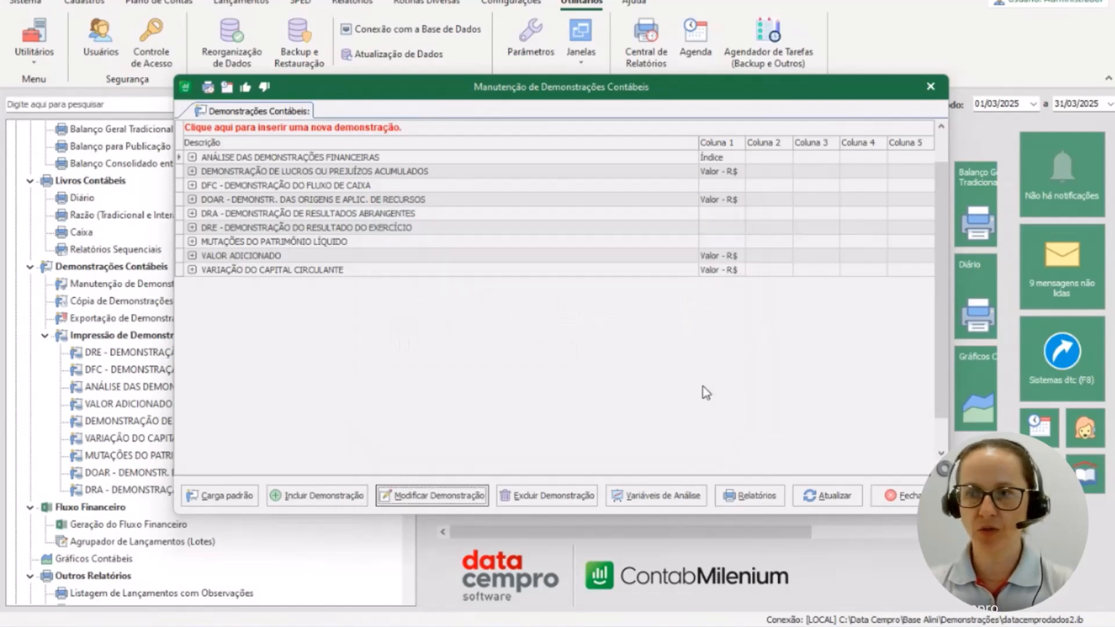
click(578, 498)
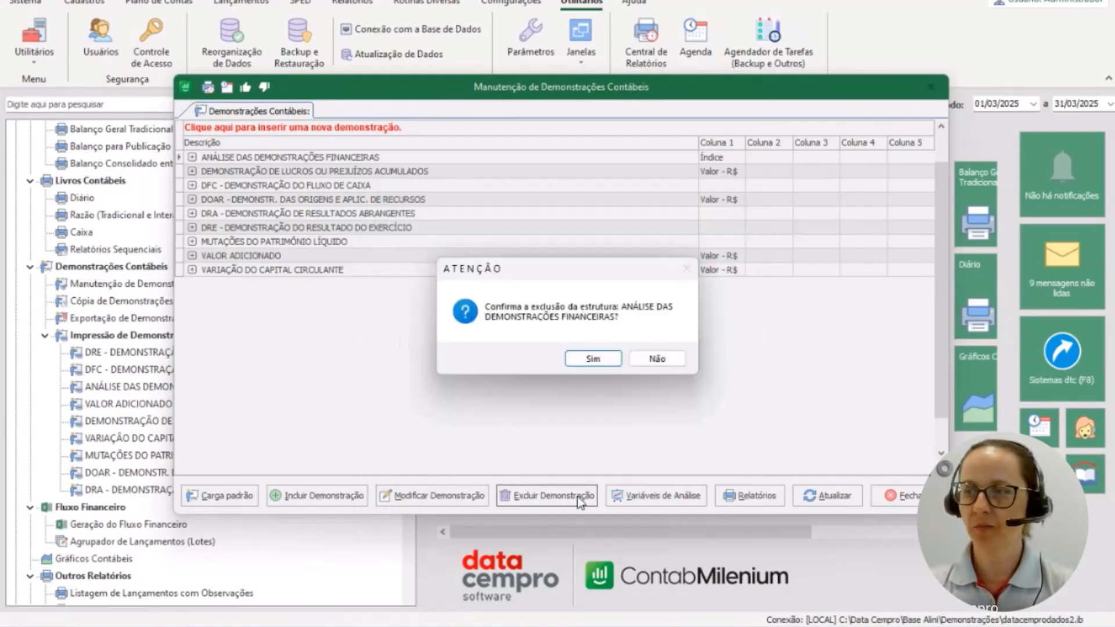
click(661, 360)
Review the analysis variables and the Saldos report option for the accounting statements.
click(668, 499)
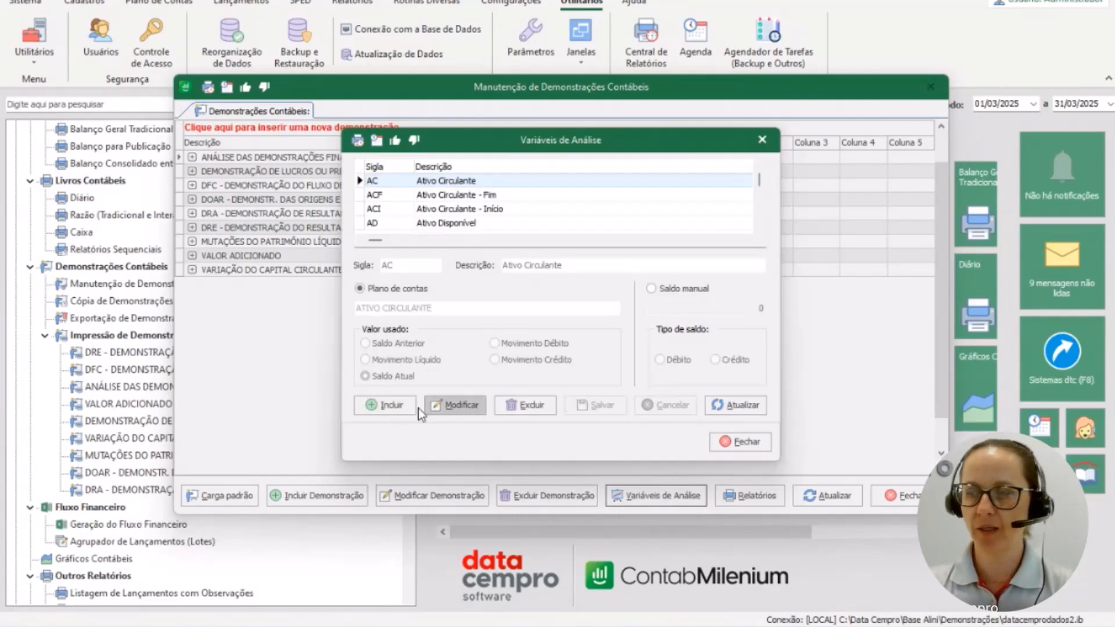
click(726, 443)
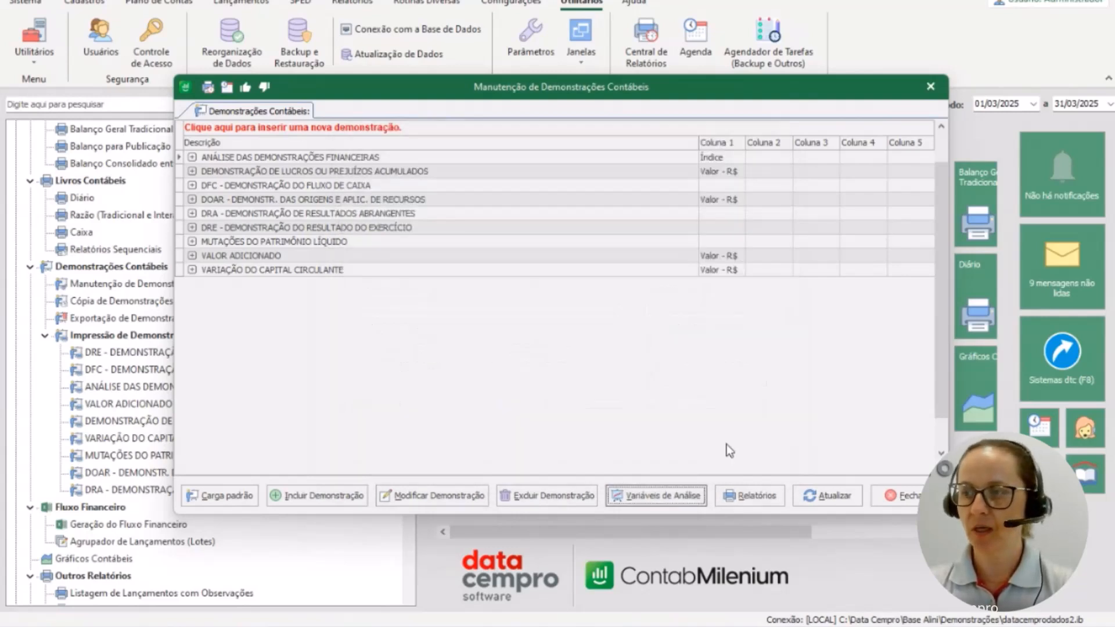
click(761, 494)
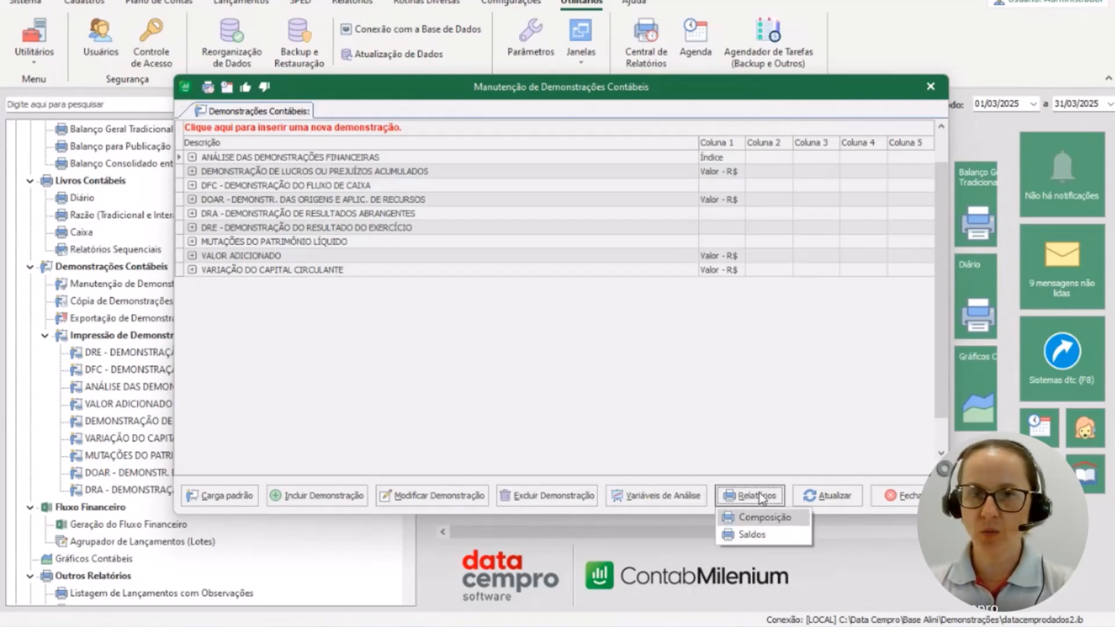
click(753, 535)
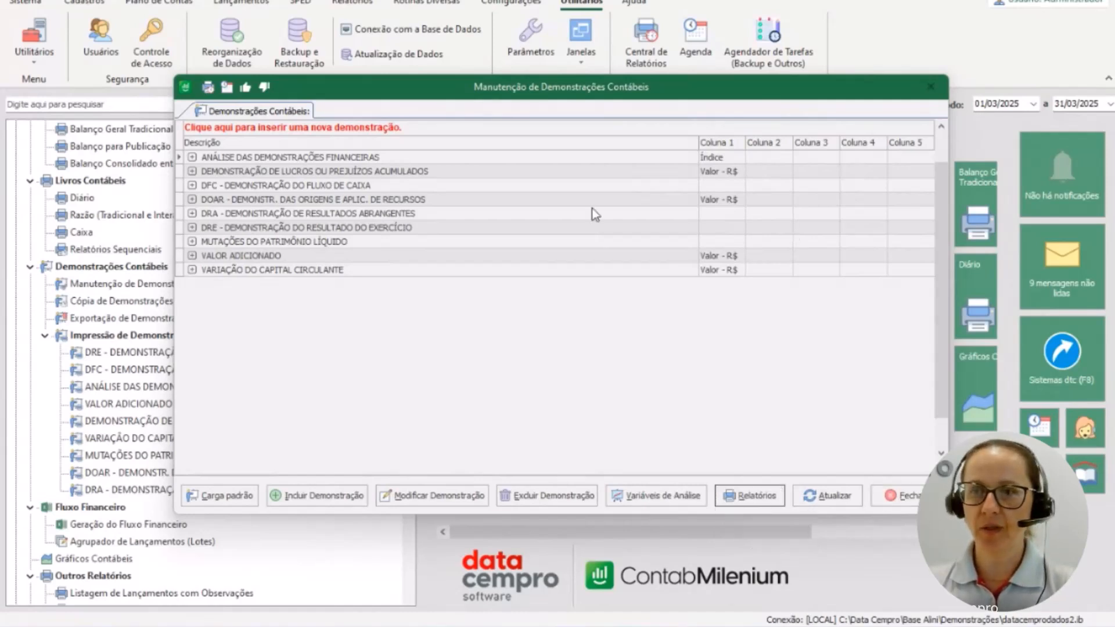
Inspect the definitions of ANÁLISE DAS DEMONSTRAÇÕES FINANCEIRAS and the column 2 RECEITA OPERACIONAL BRUTA composition in the DRE.
click(193, 158)
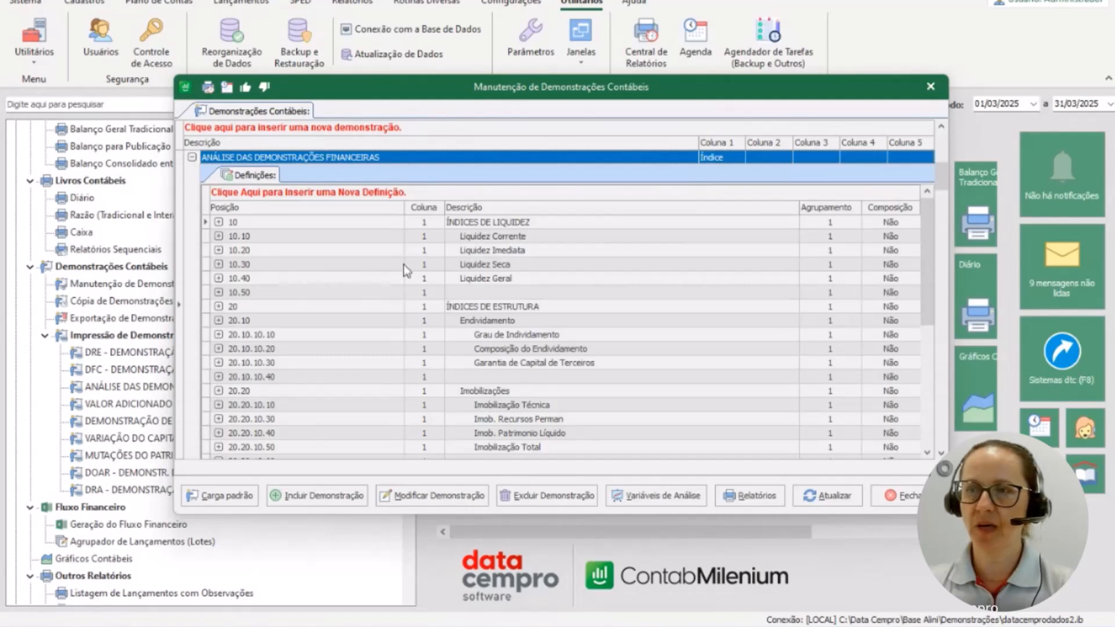
click(219, 235)
click(219, 235)
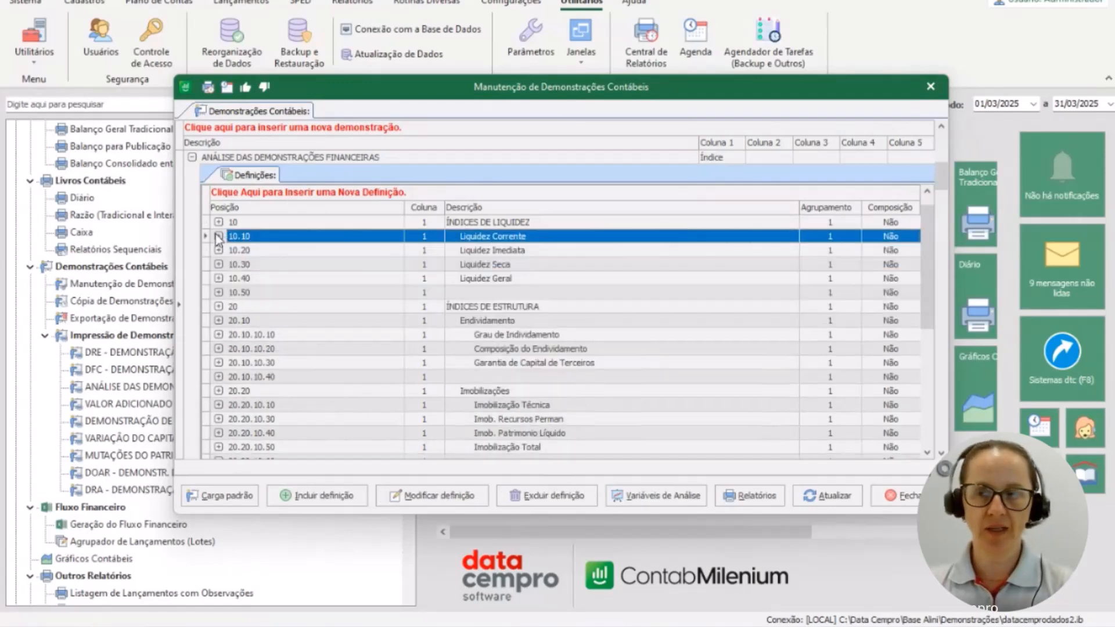
click(192, 157)
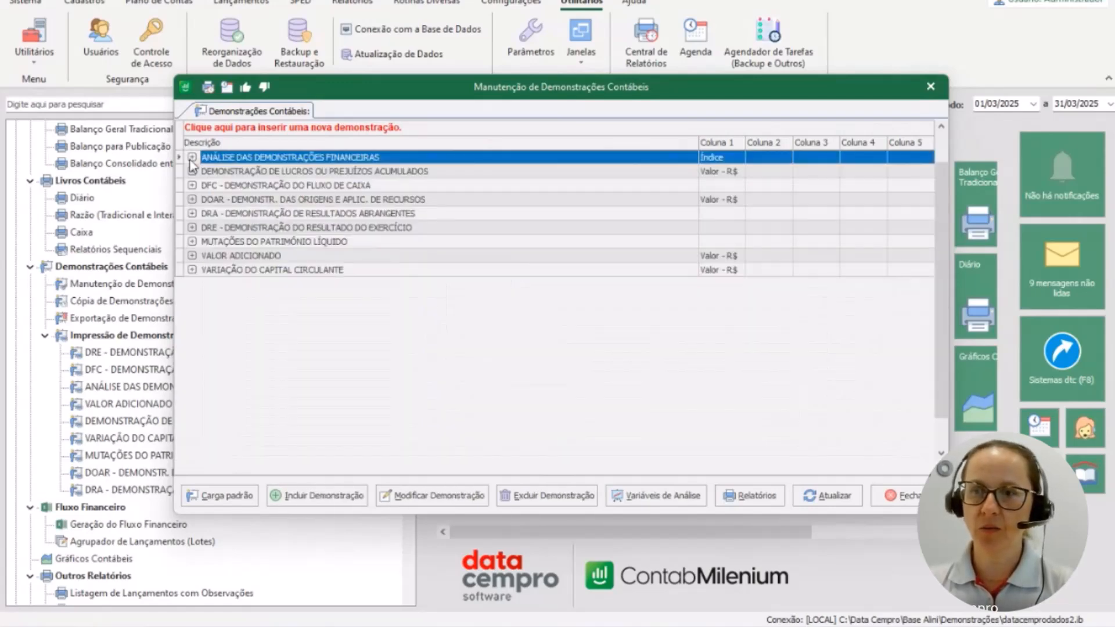
click(192, 228)
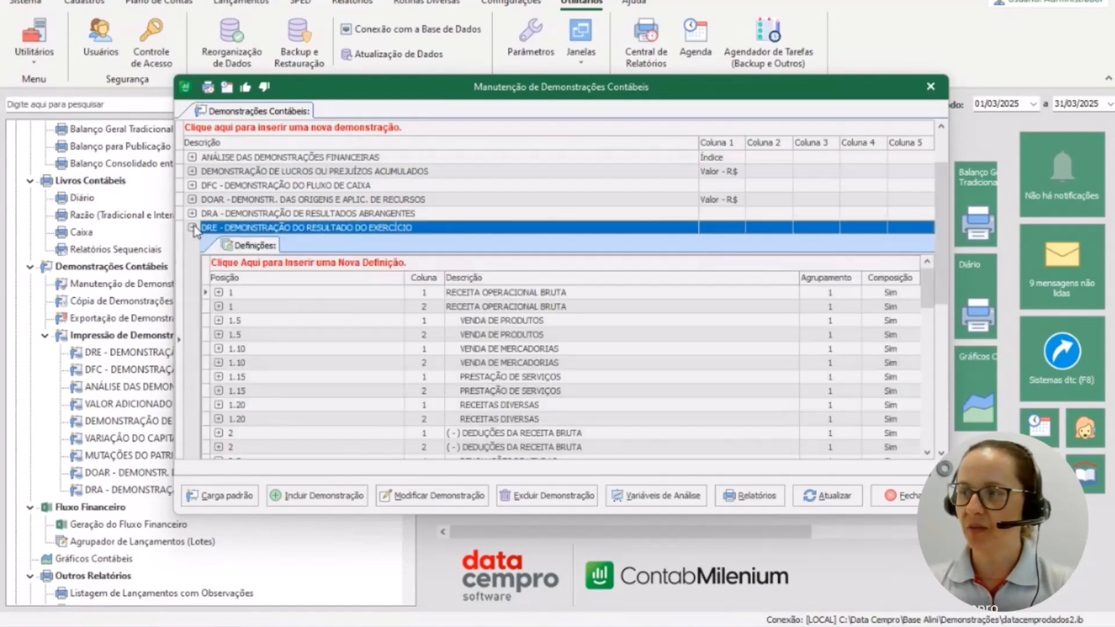
click(219, 306)
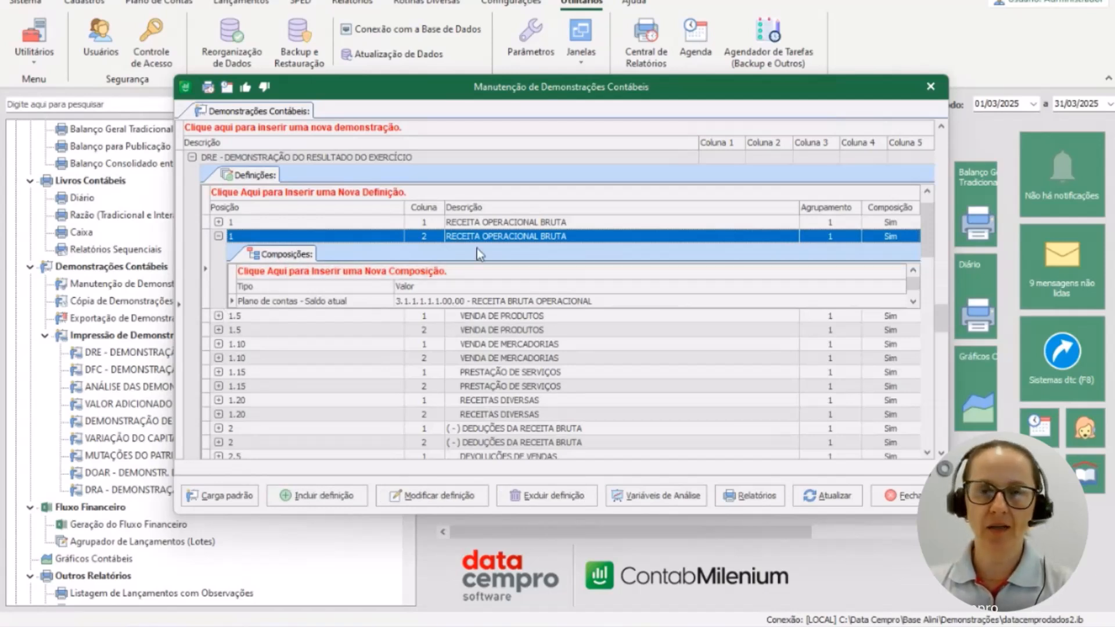
Review the column 2 RECEITA OPERACIONAL BRUTA definition and the Plano de contas, Estrutura and Saldo atual manual composition sources, closing the statement maintenance without saving.
double_click(482, 238)
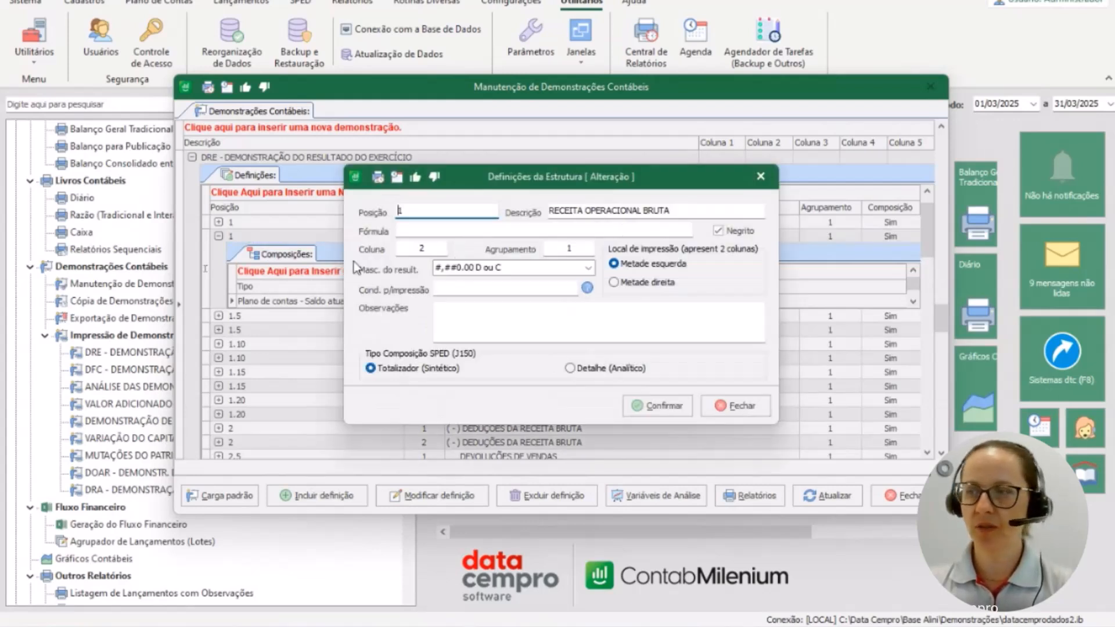
click(732, 406)
click(422, 273)
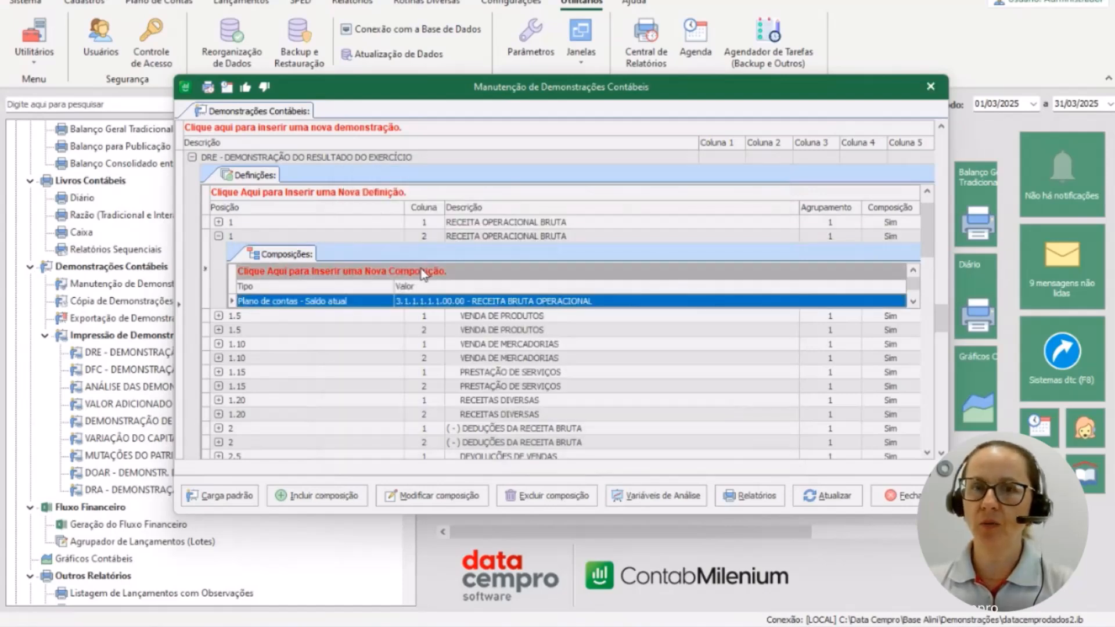
click(422, 274)
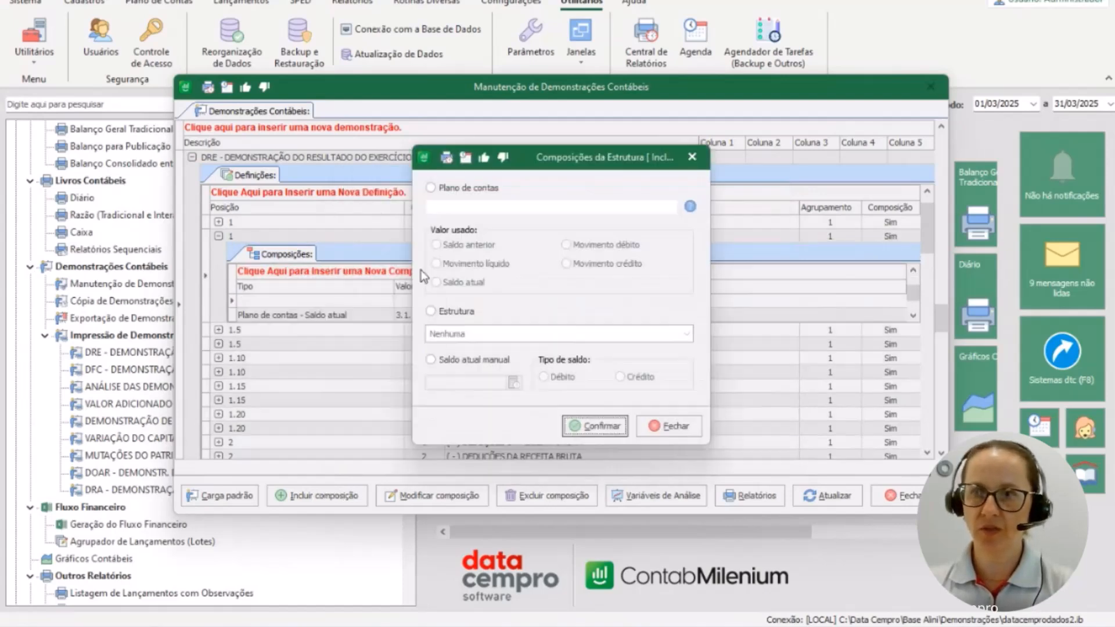
click(430, 187)
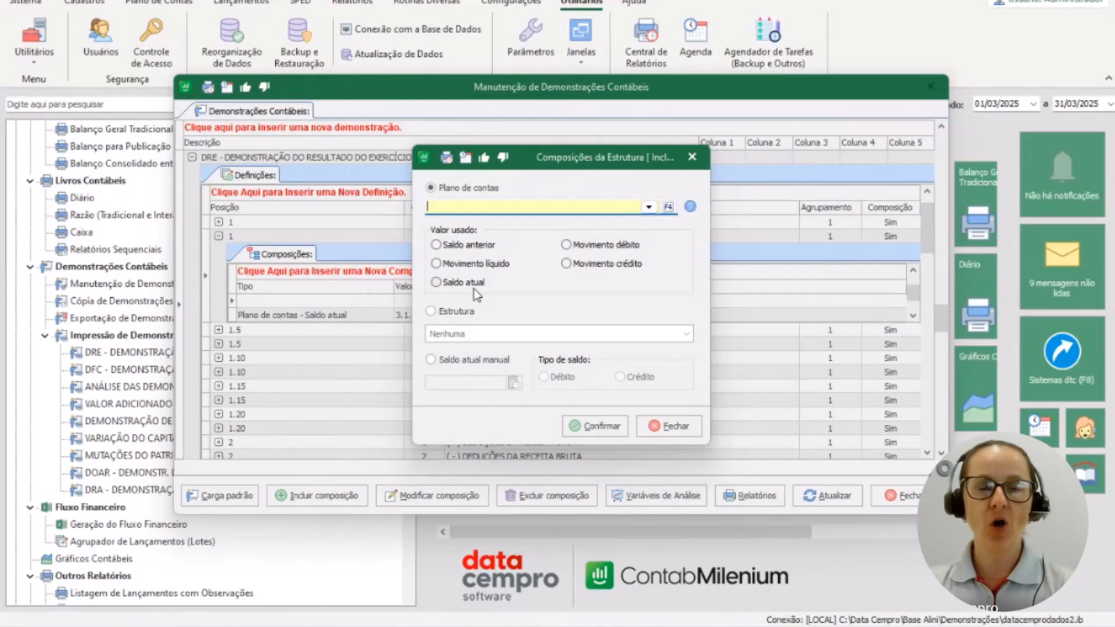
click(431, 311)
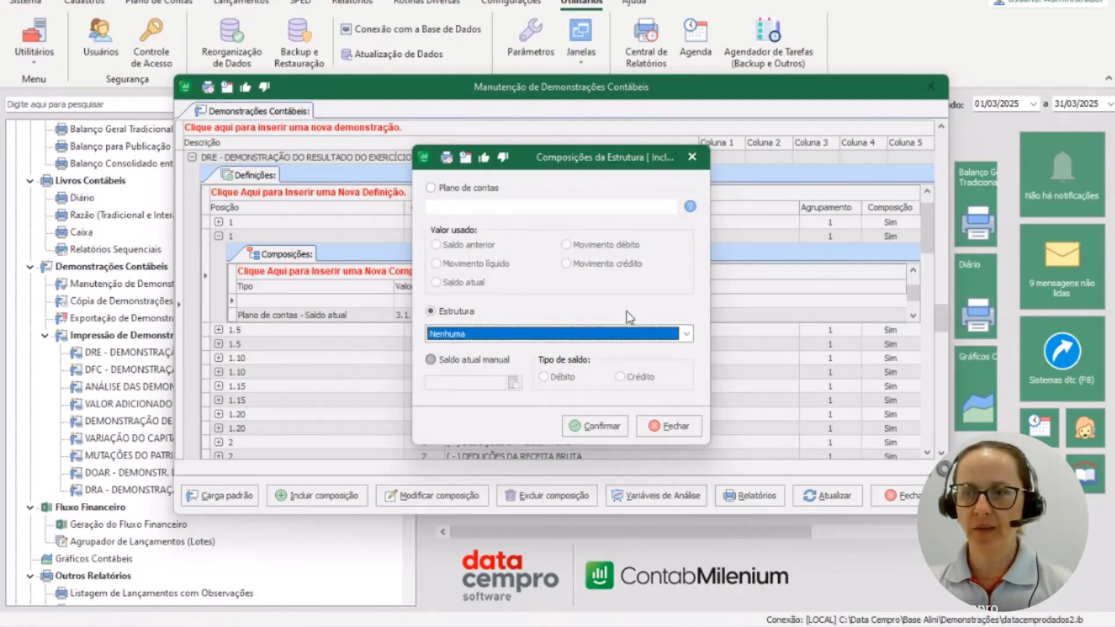
click(431, 359)
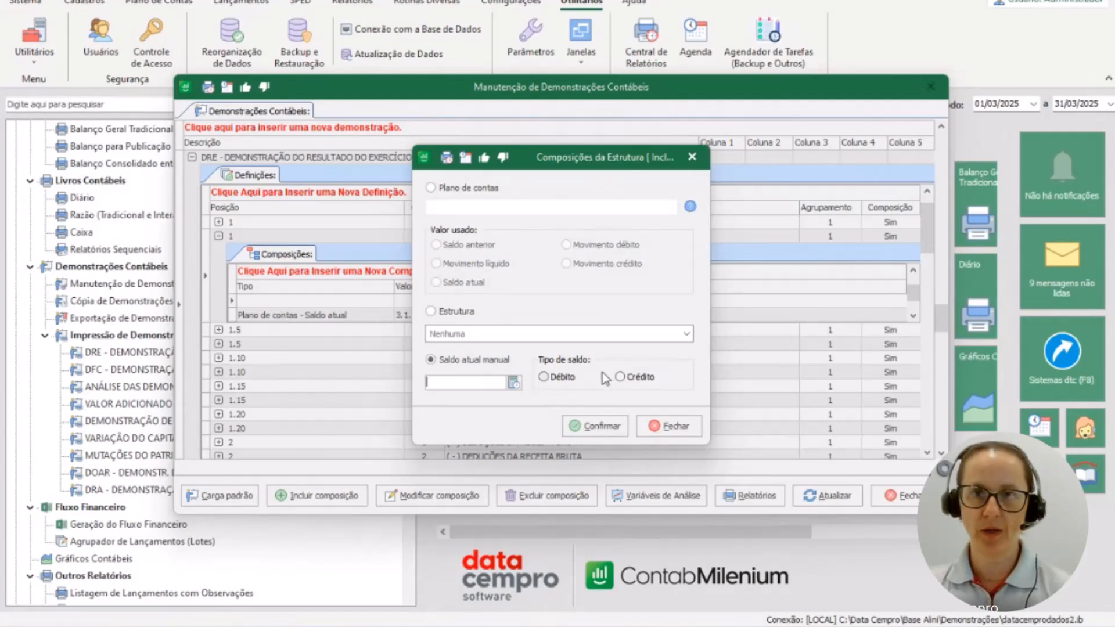
click(674, 426)
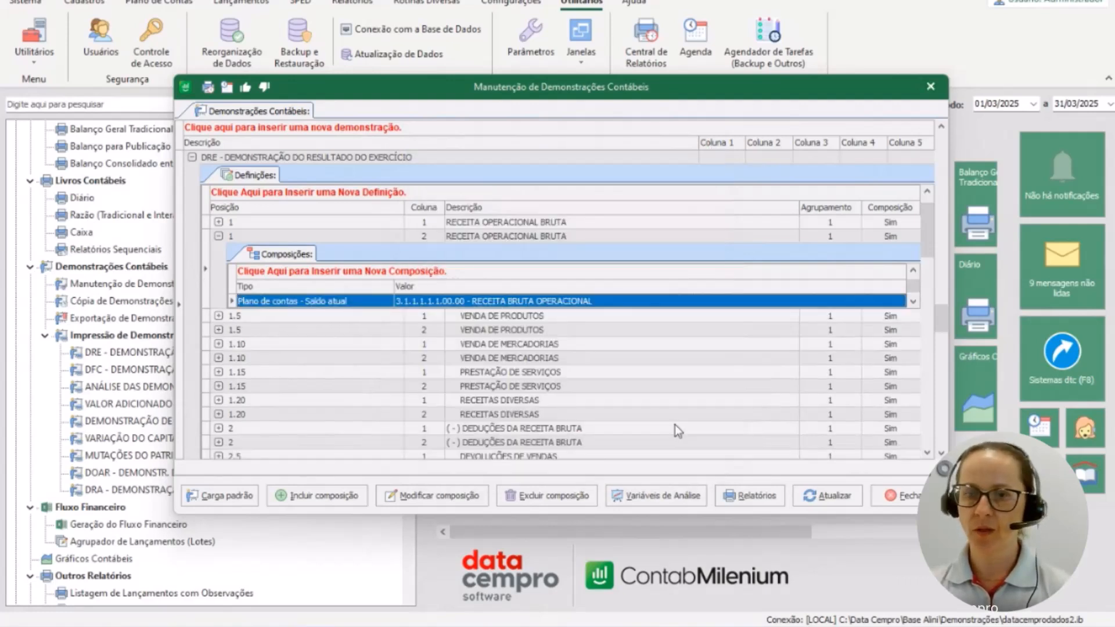
click(396, 276)
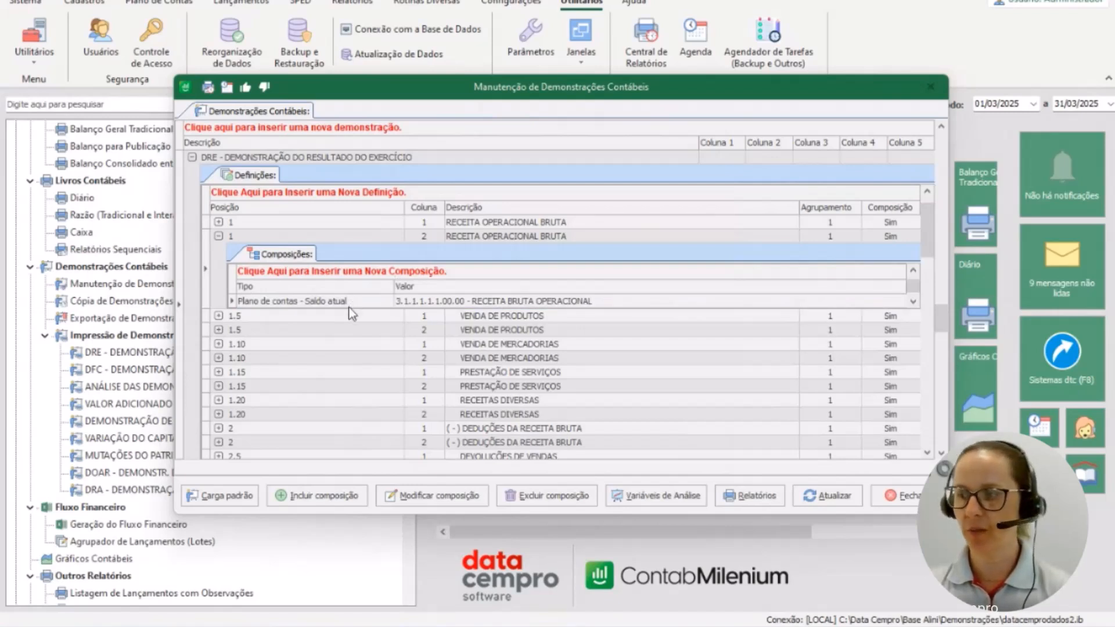
key(Escape)
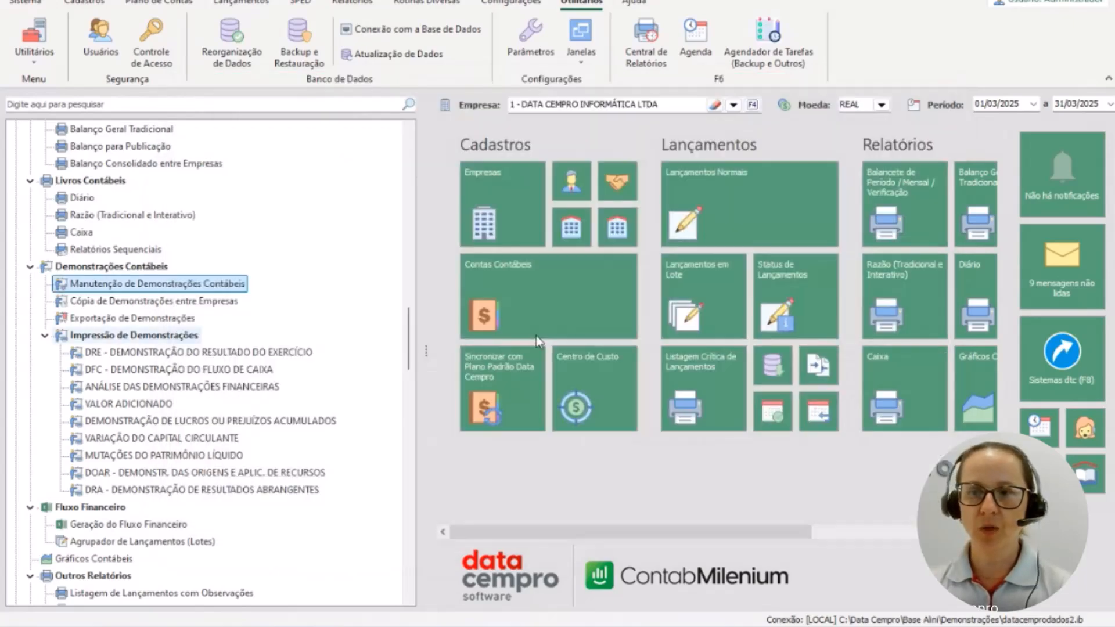
Open the DRE print settings and examine the Considerar encerramentos option and the comparison periods per column under Outras Informações.
click(182, 357)
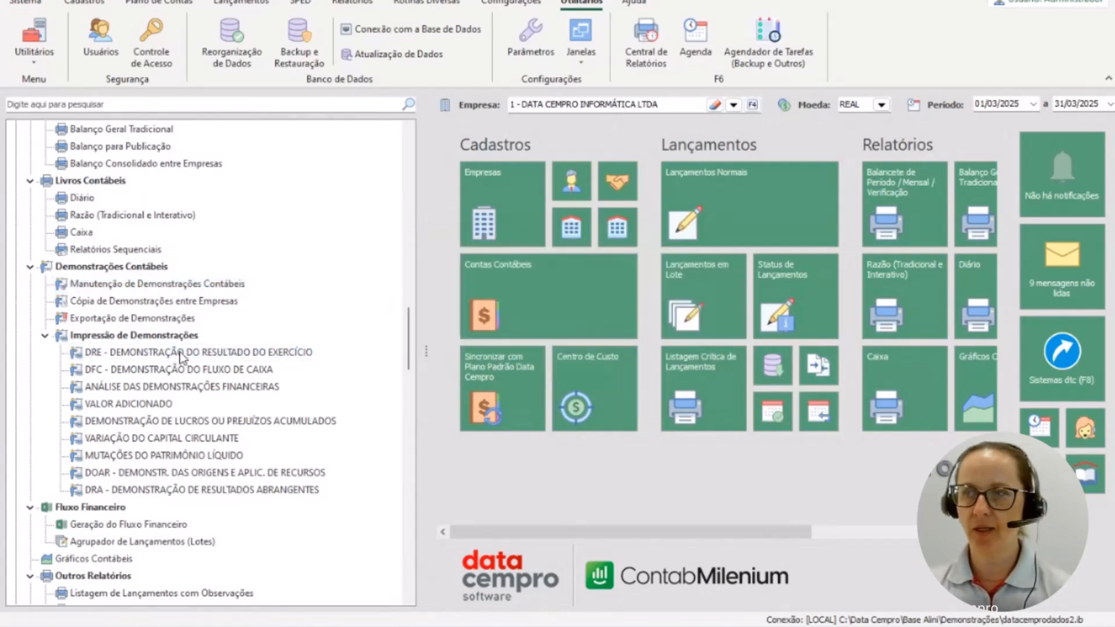
double_click(181, 352)
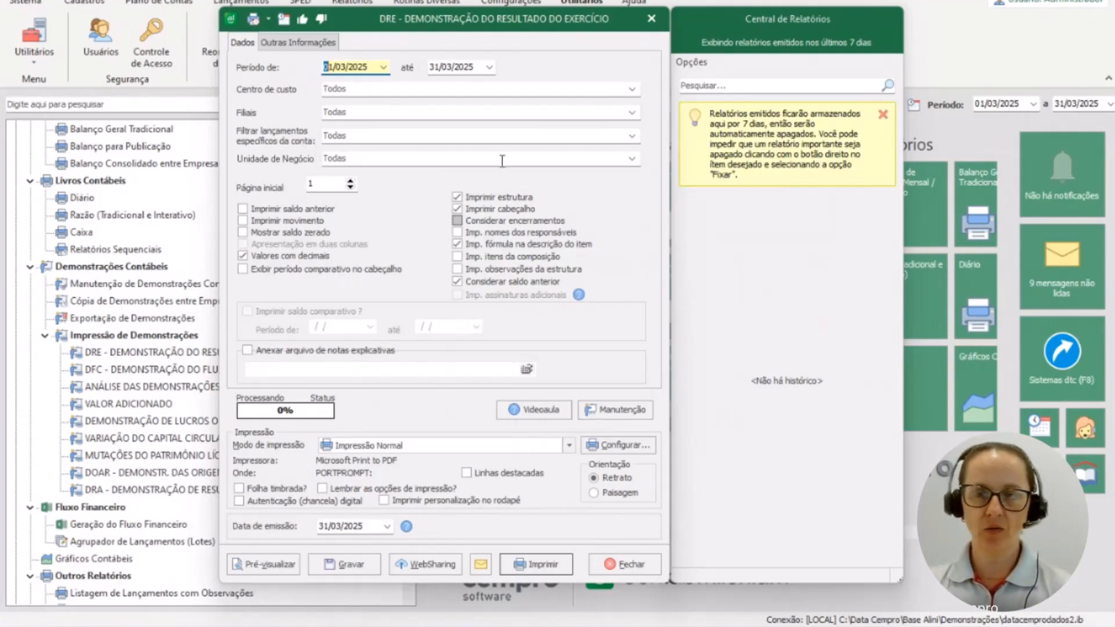
click(482, 223)
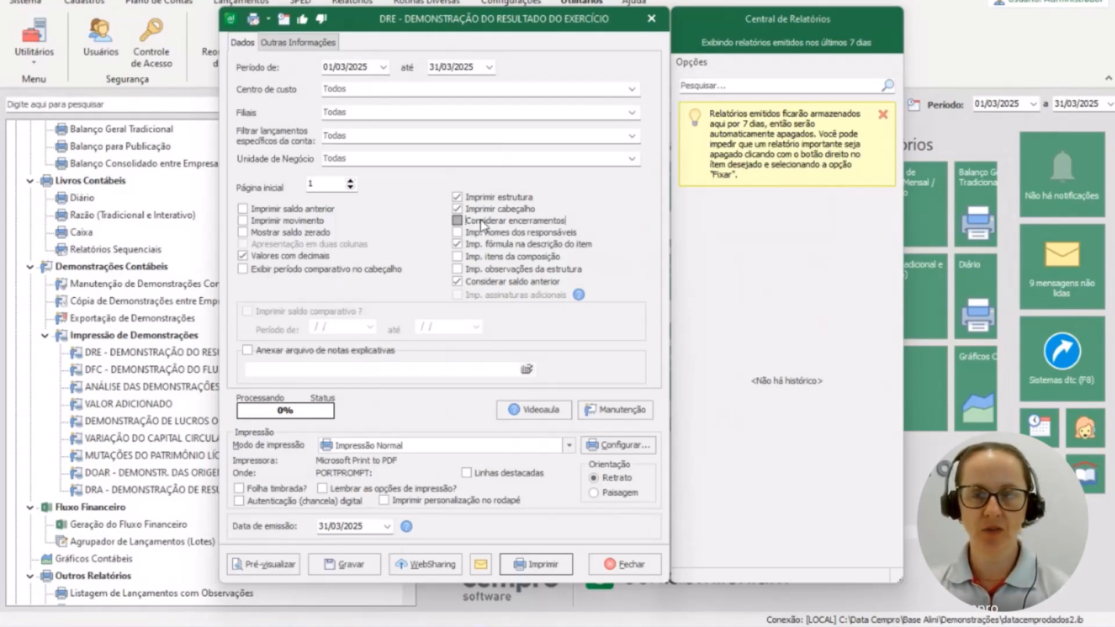
click(481, 223)
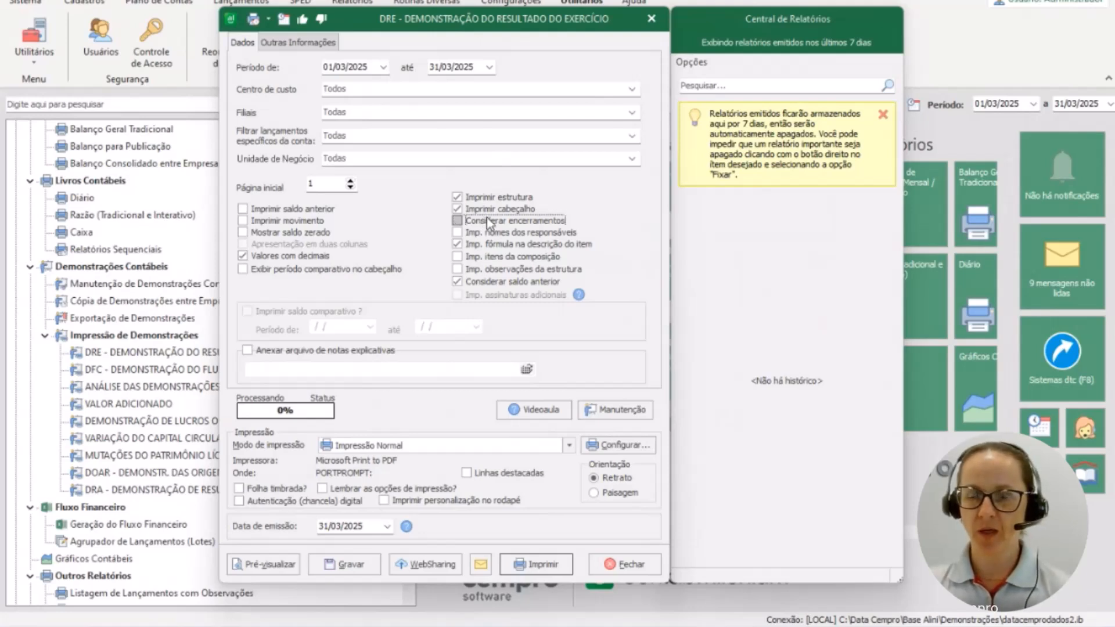
click(487, 220)
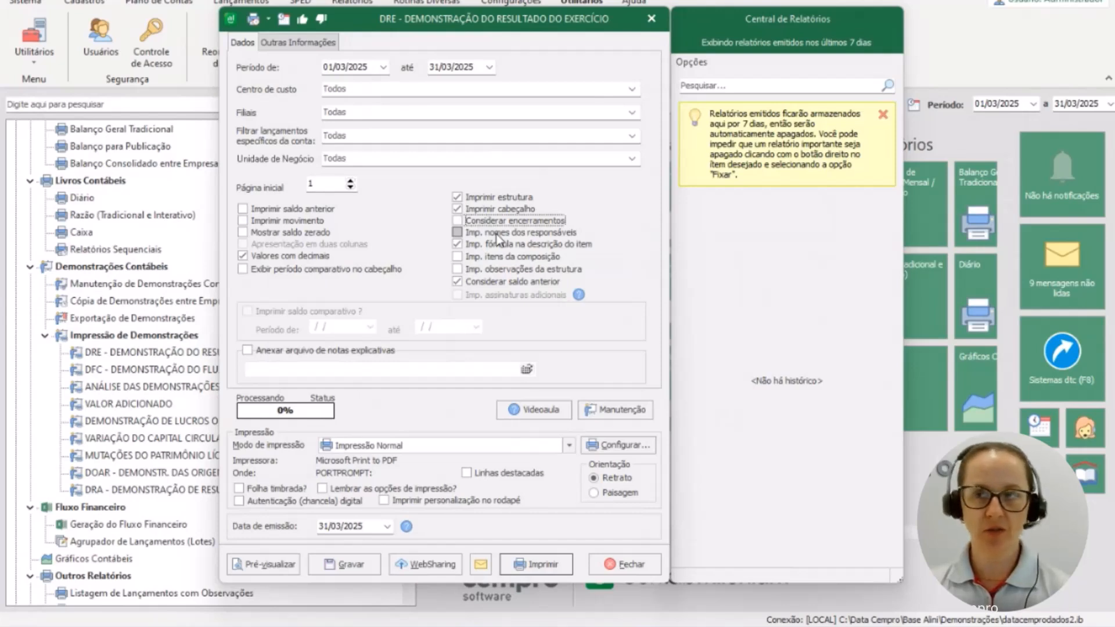
click(497, 237)
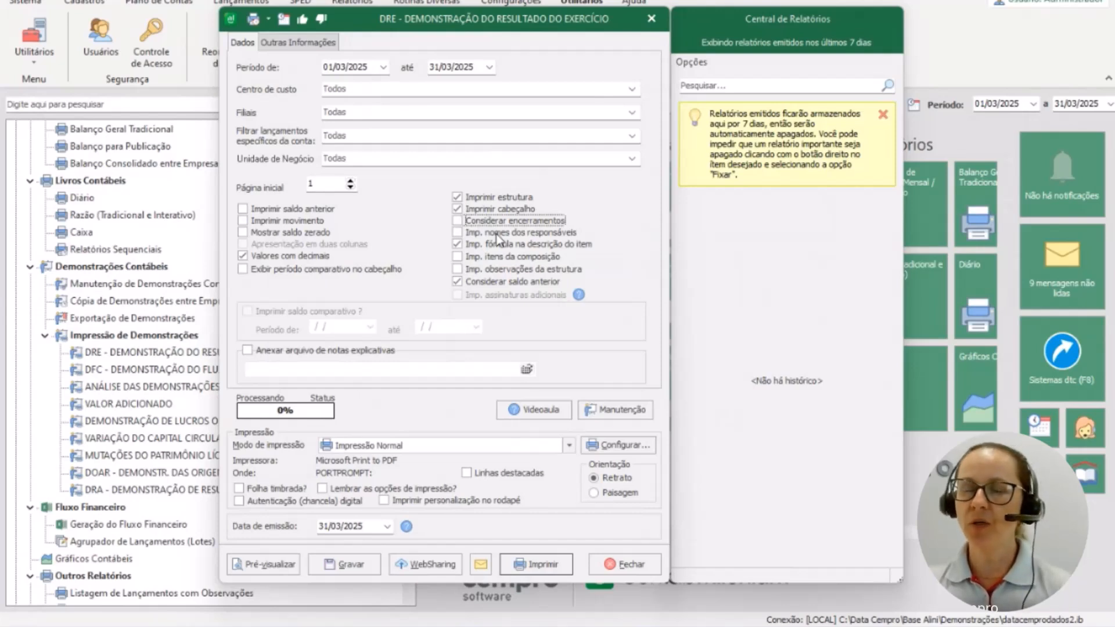
mouse_move(506, 262)
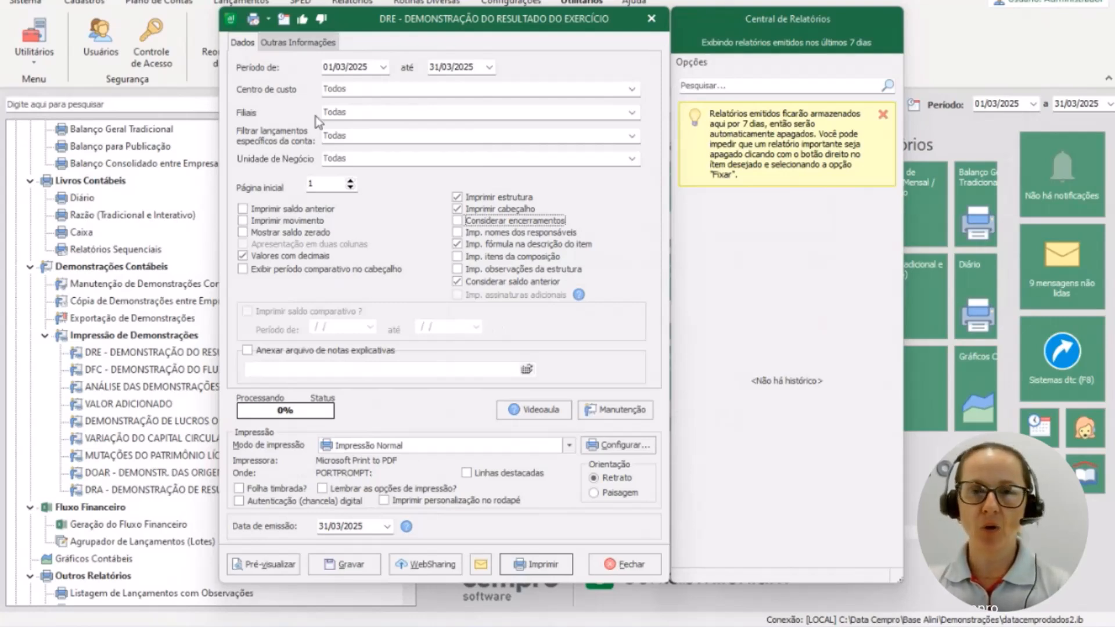
click(312, 44)
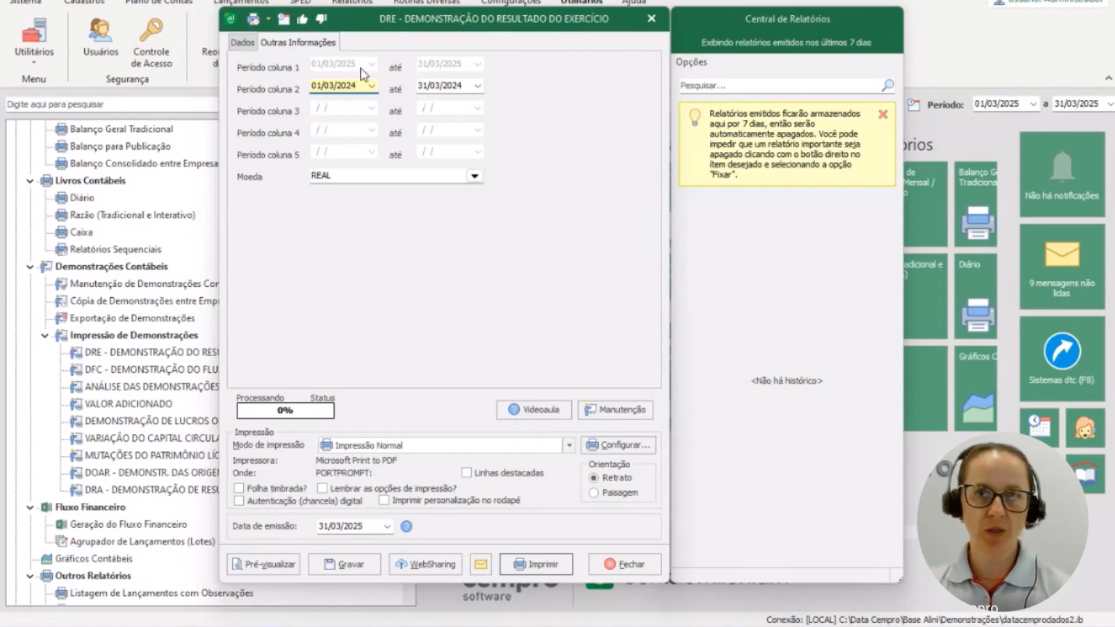
click(243, 43)
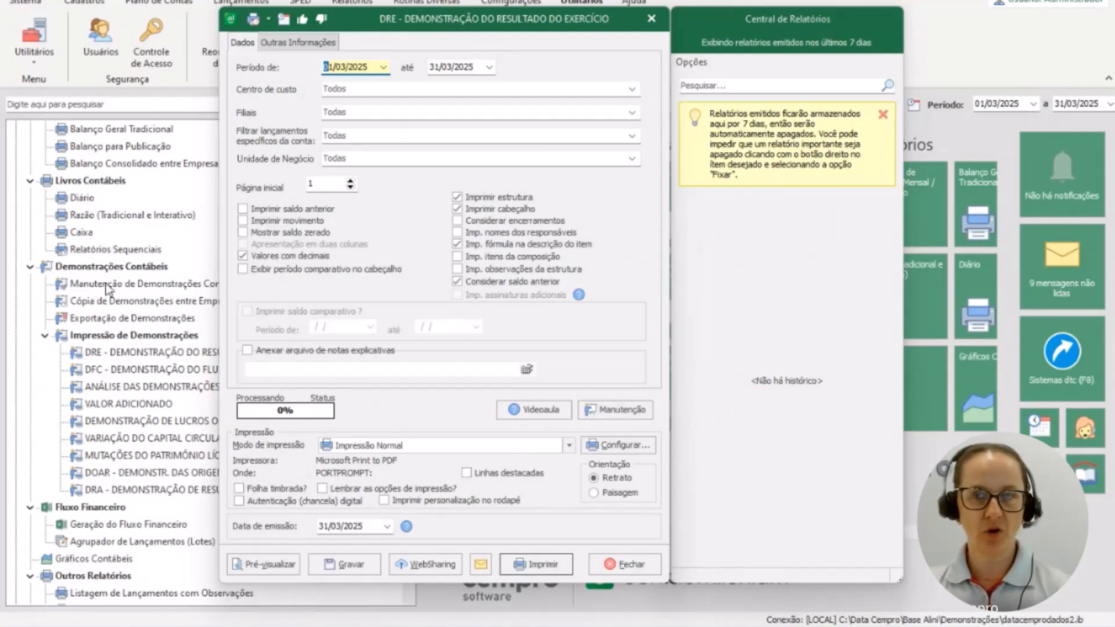
Open the DRE maintenance from its print settings and review the options for adding a column to the definitions, without adding one.
click(623, 412)
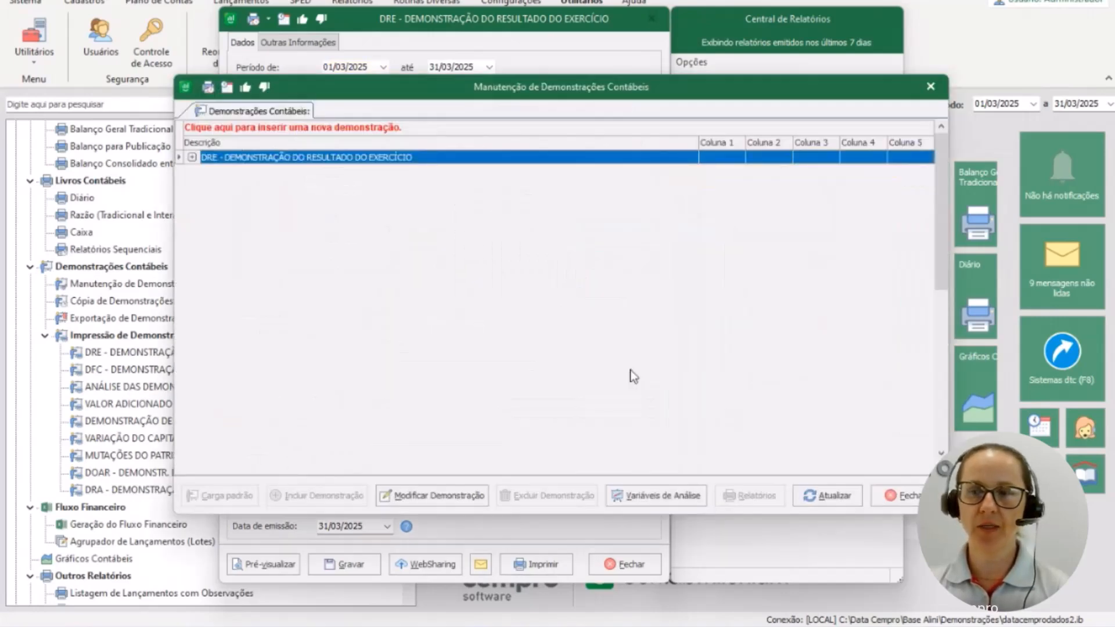
click(192, 156)
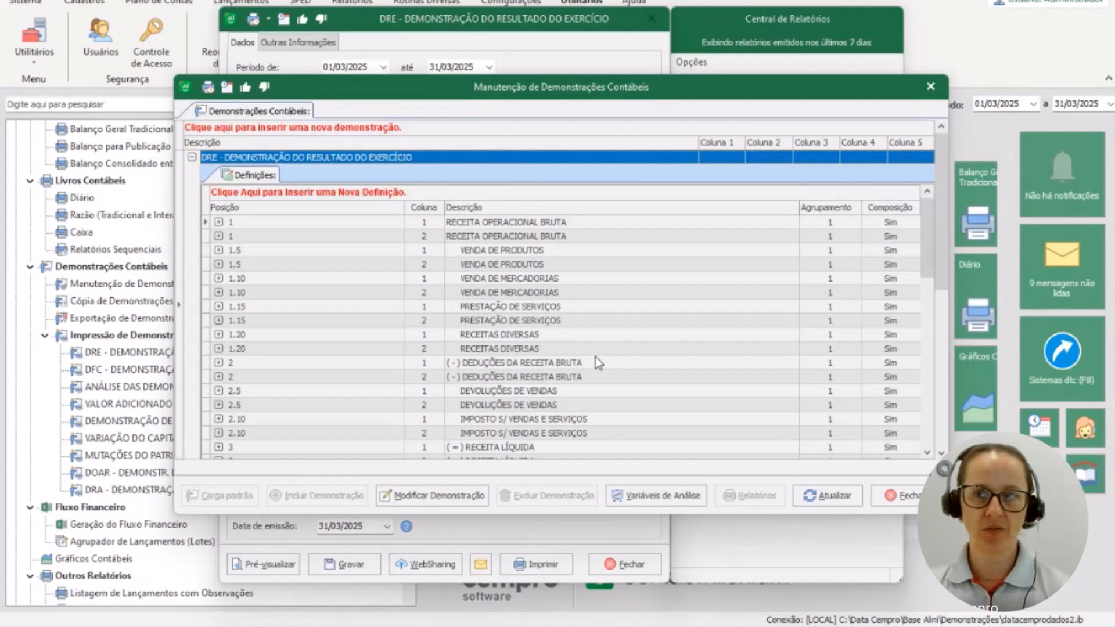
right_click(423, 216)
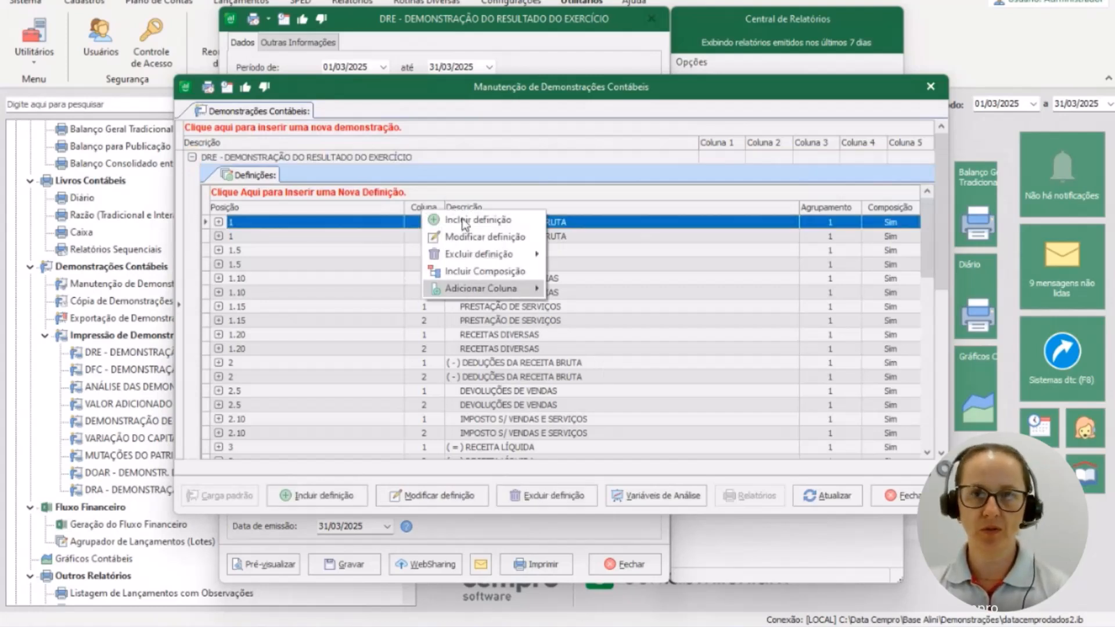
mouse_move(472, 290)
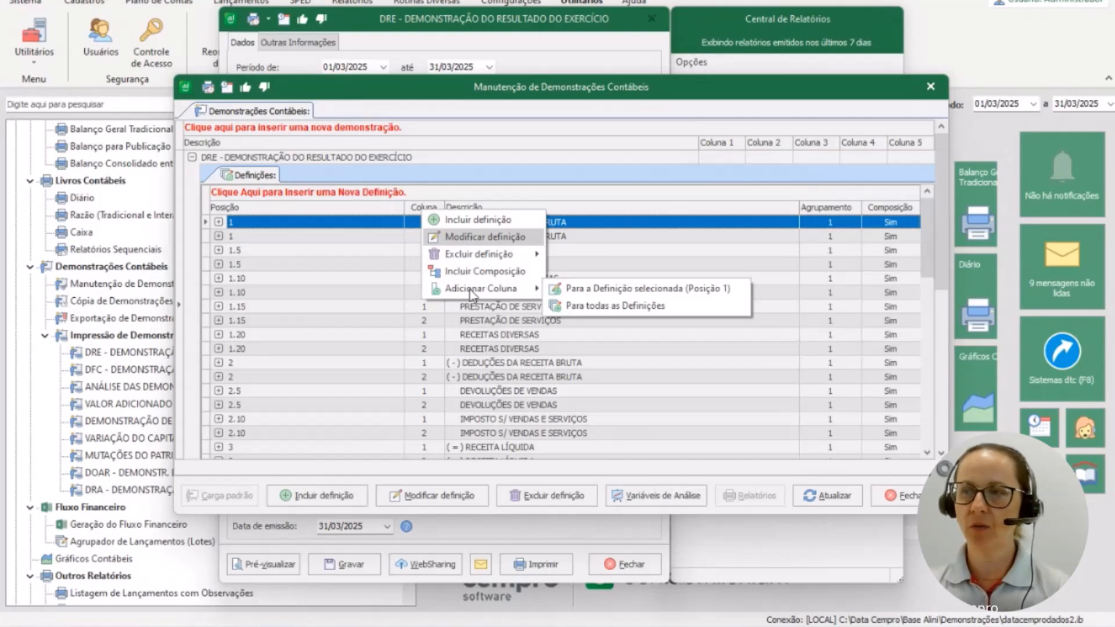
mouse_move(486, 255)
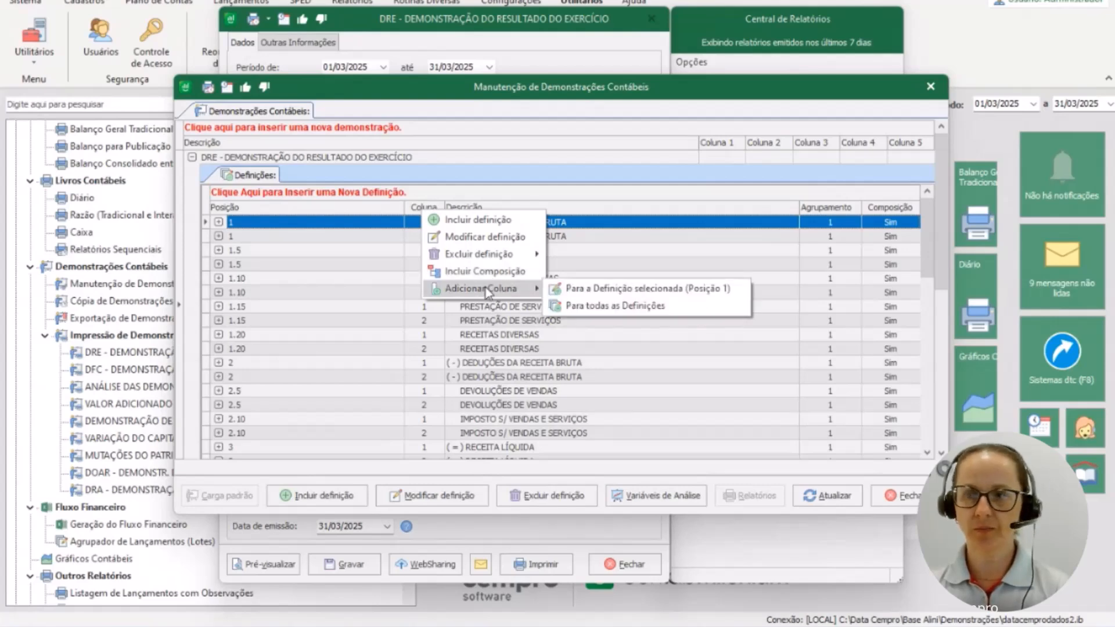
click(901, 99)
click(930, 87)
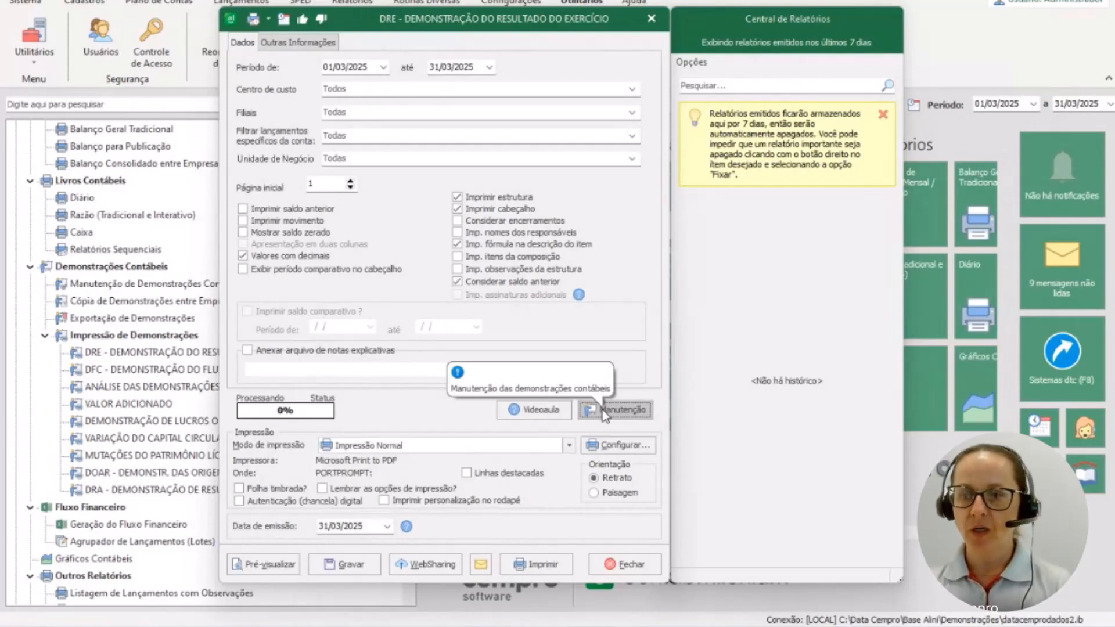
Preview the DRE for 01/03/2025 to 31/03/2025 and close both the preview and the print settings.
click(296, 570)
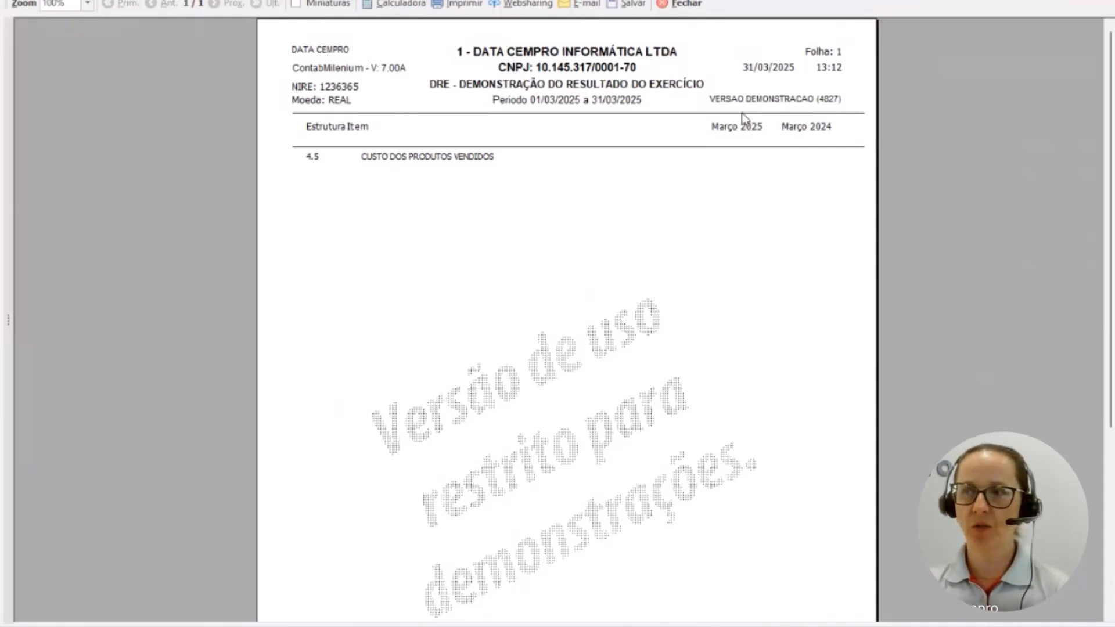
click(665, 5)
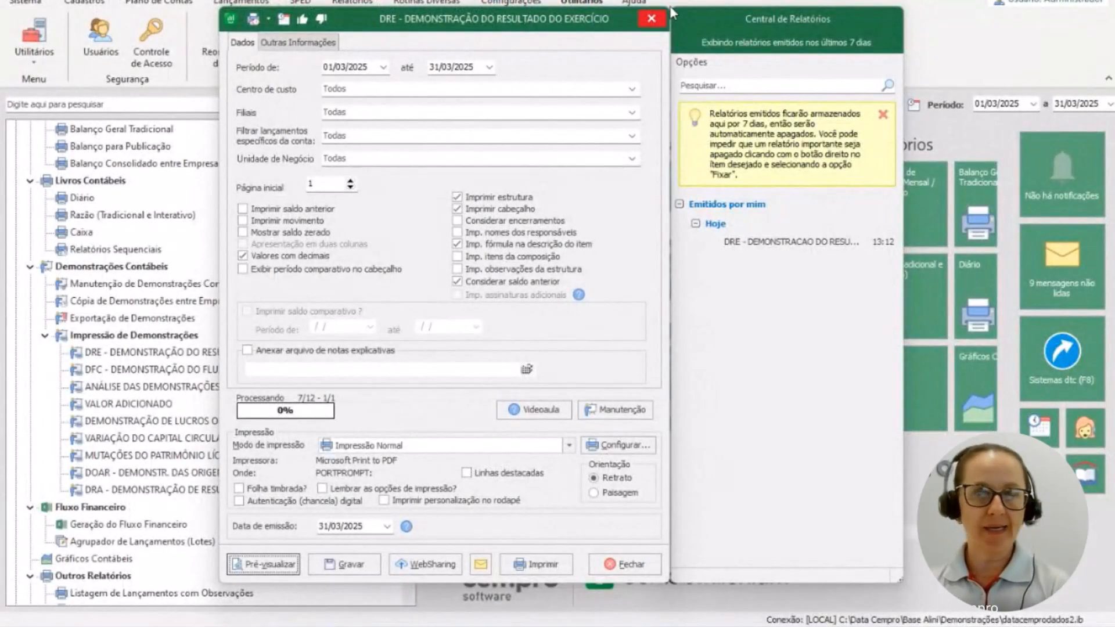
click(660, 18)
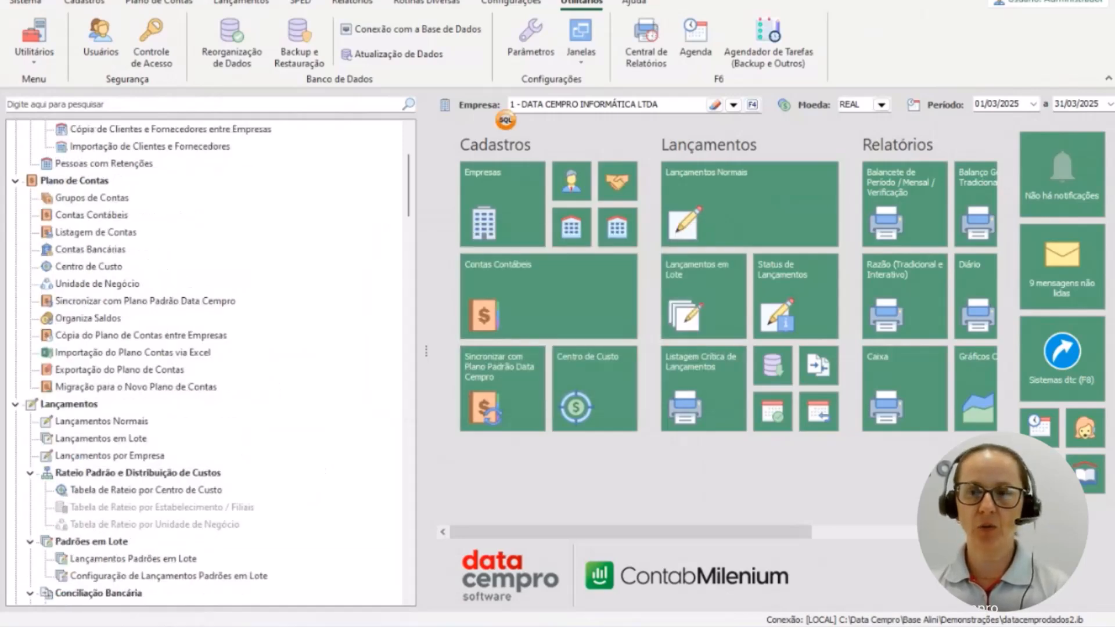
Locate Demonstrações Contábeis in the navigation tree and revisit the standard load option in Manutenção de Demonstrações Contábeis without loading anything.
scroll(258, 363, down, 10)
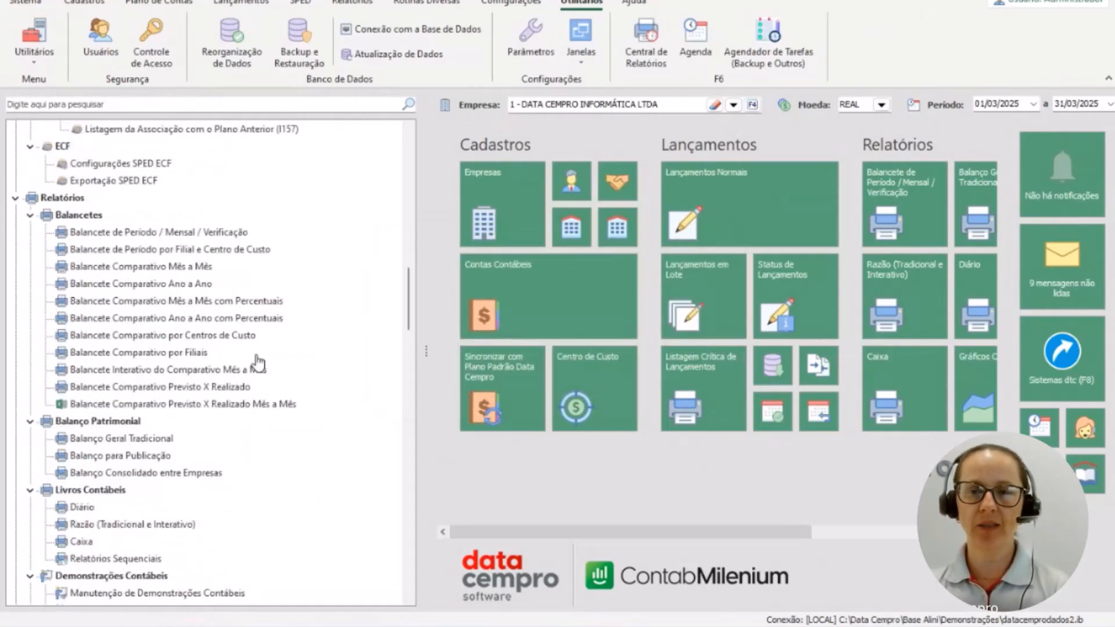
scroll(257, 363, down, 6)
click(109, 272)
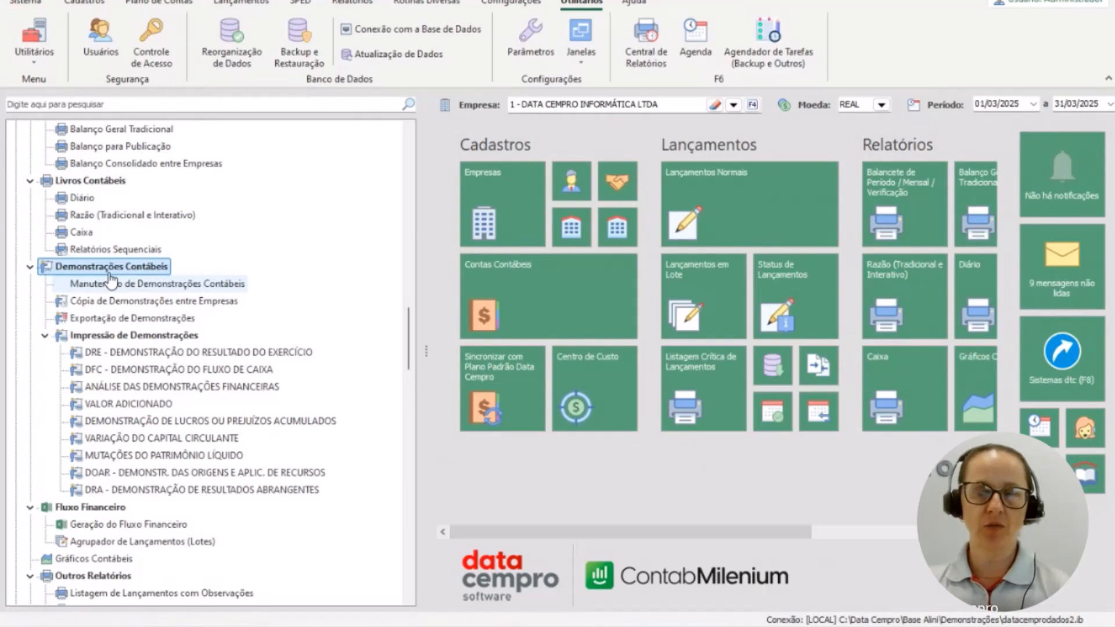
scroll(100, 289, down, 1)
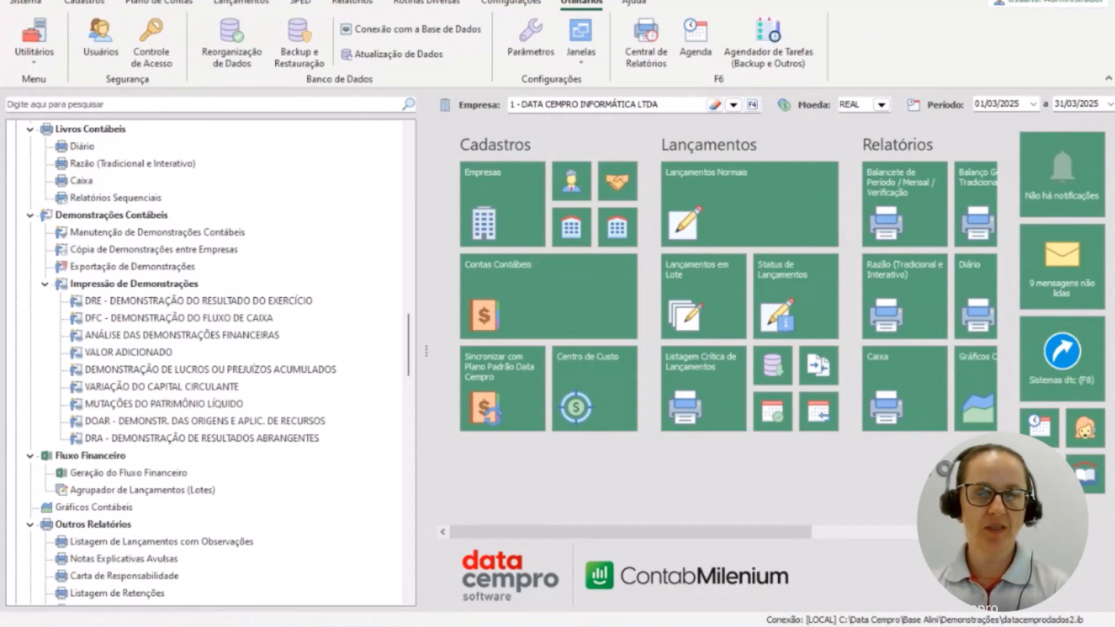
click(161, 234)
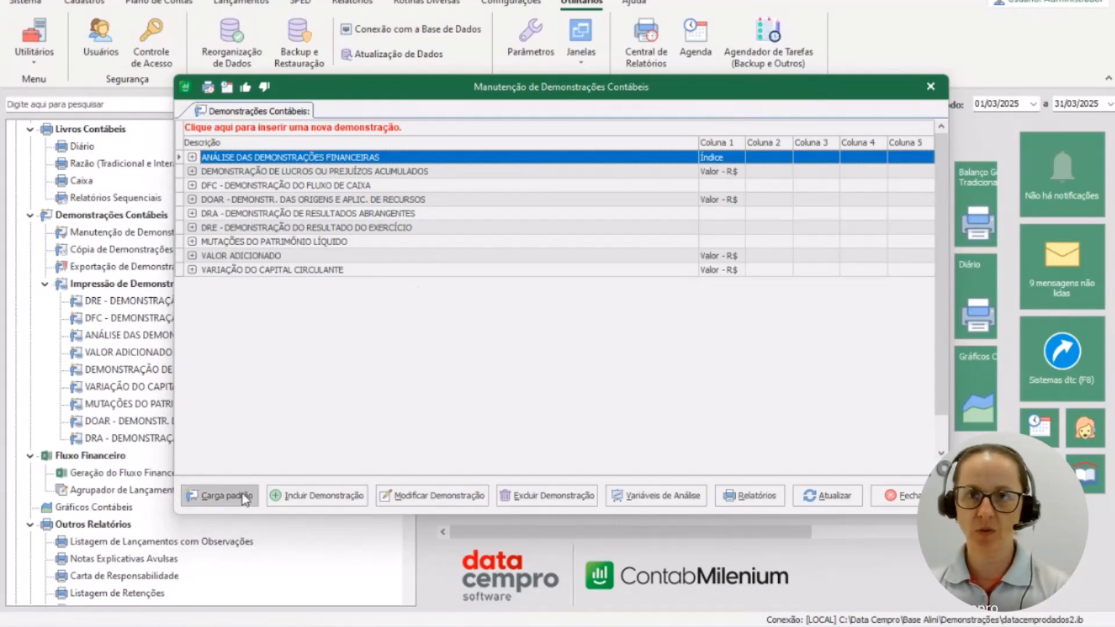
click(901, 496)
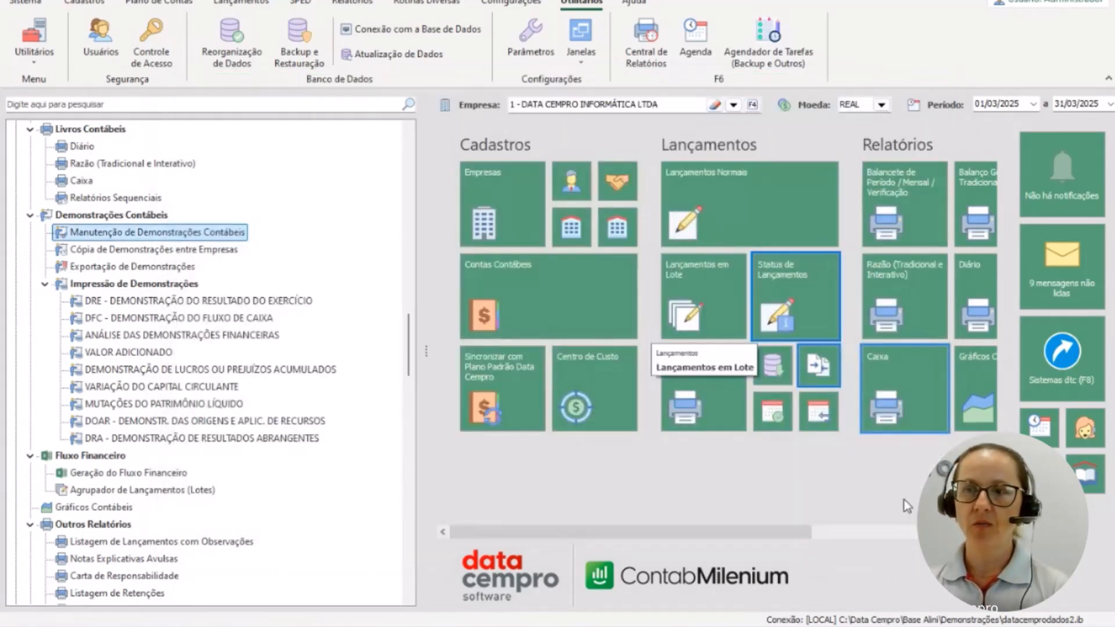
Open Cópia de Demonstrações entre Empresas and select all statements of DATA CEMPRO INFORMÁTICA LTDA for copying.
click(207, 256)
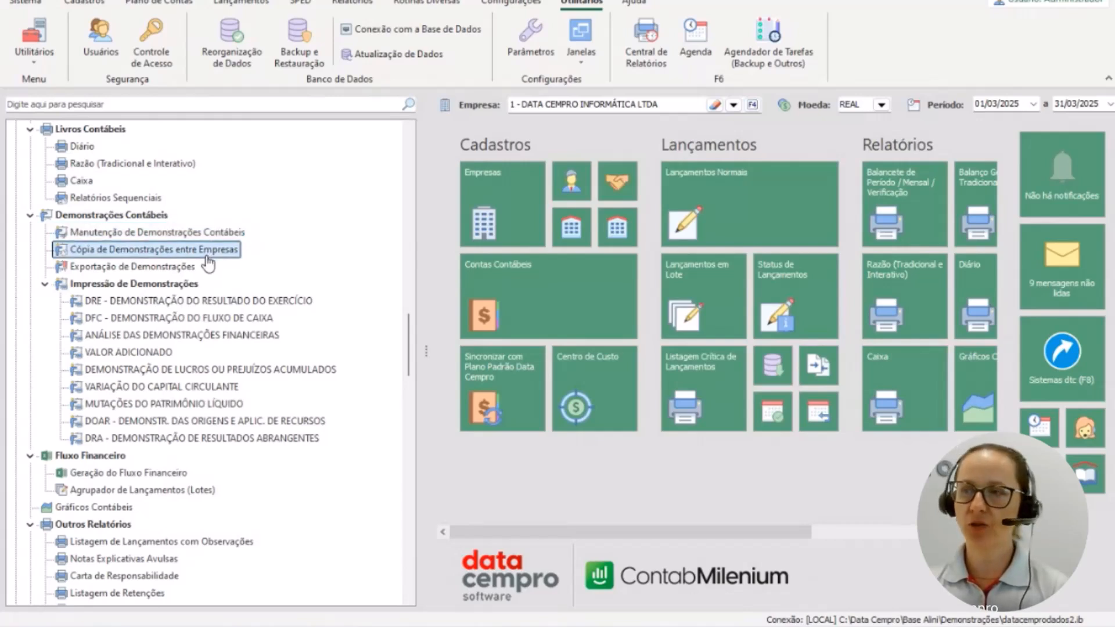
double_click(206, 262)
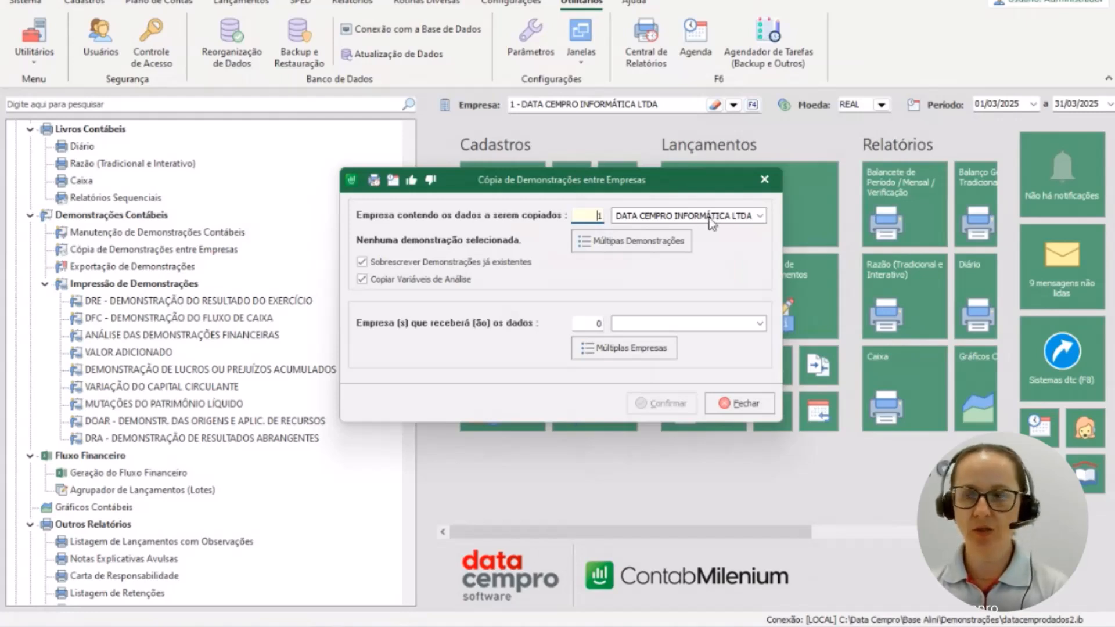
click(658, 241)
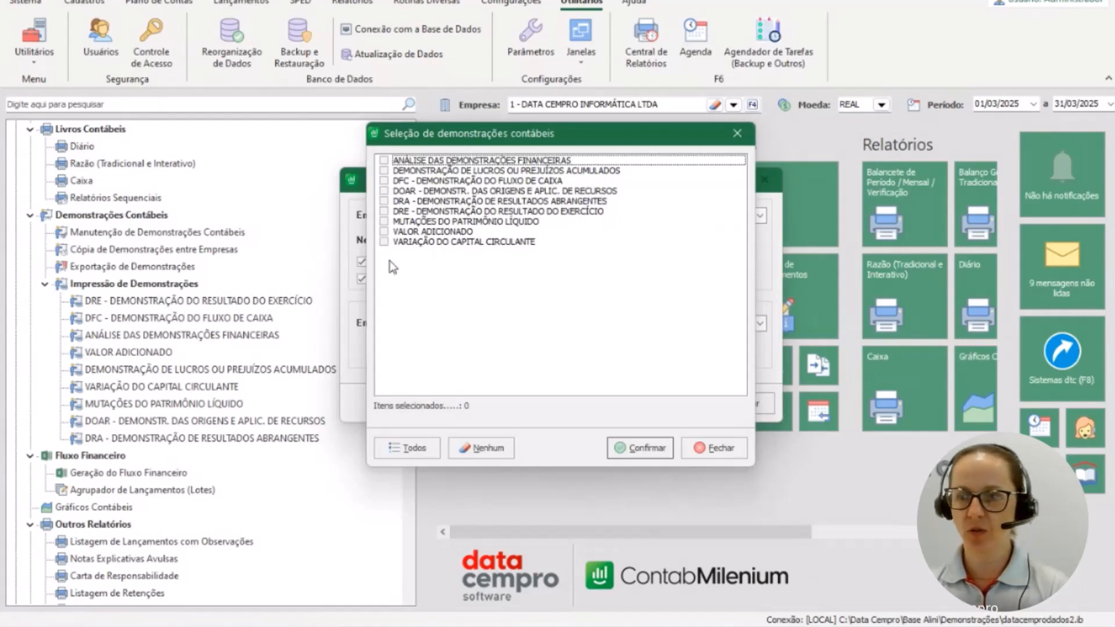
click(407, 447)
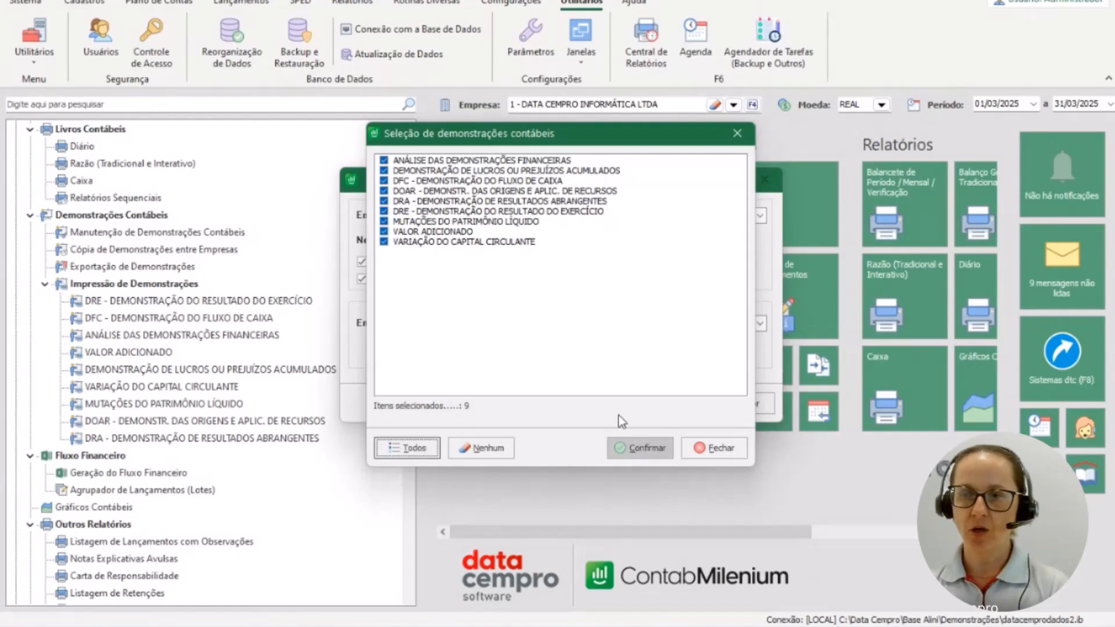
click(650, 447)
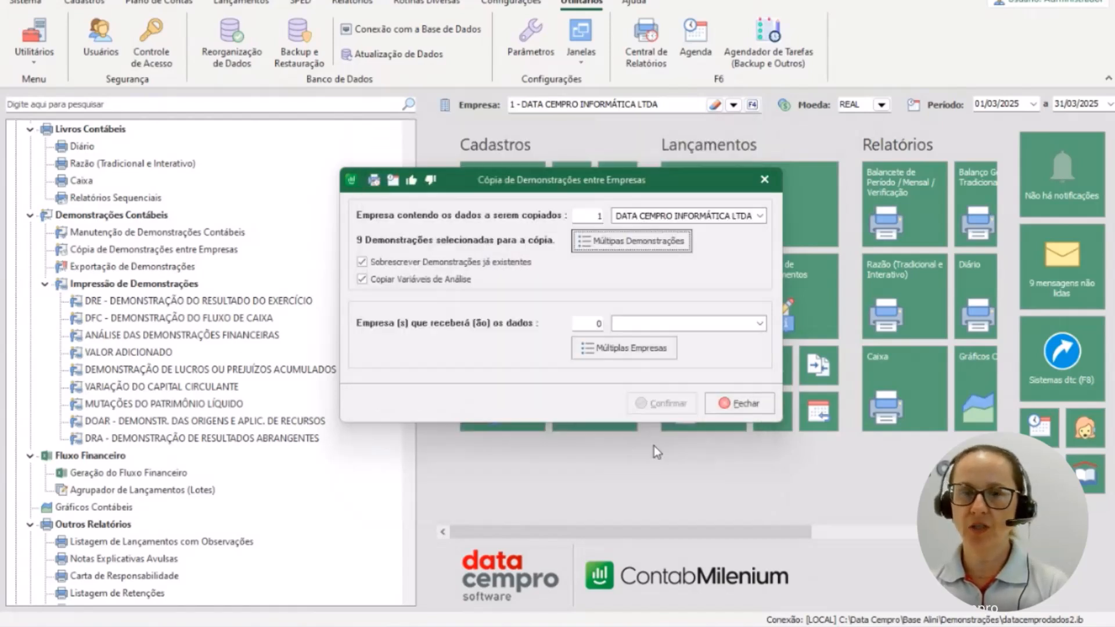
Review the companies available to receive the copied statements and close the copy window without copying.
click(640, 347)
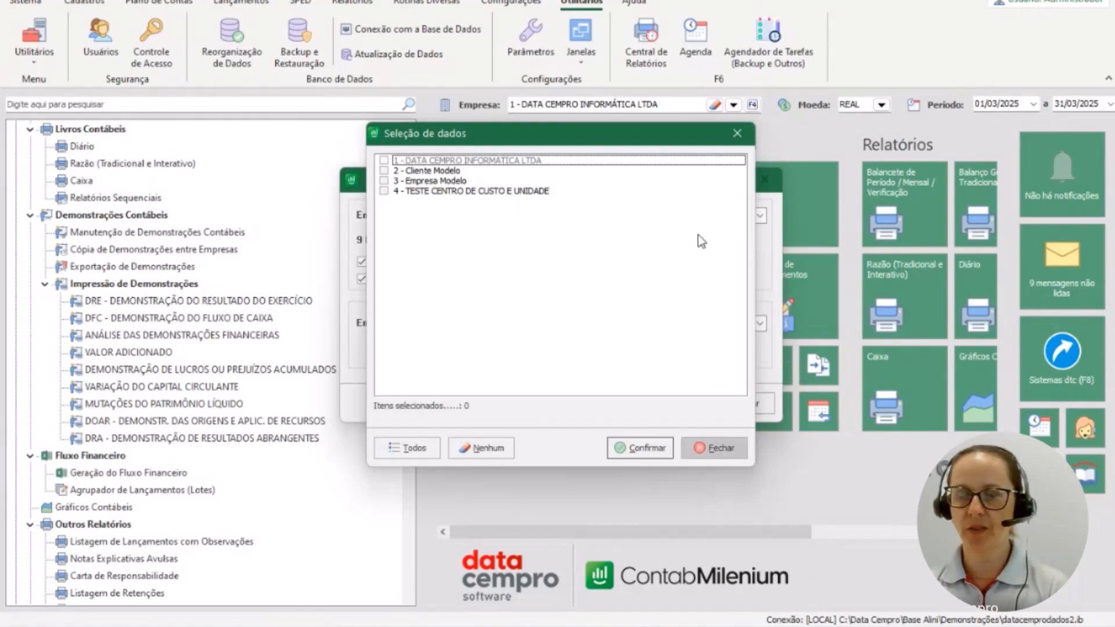
click(703, 449)
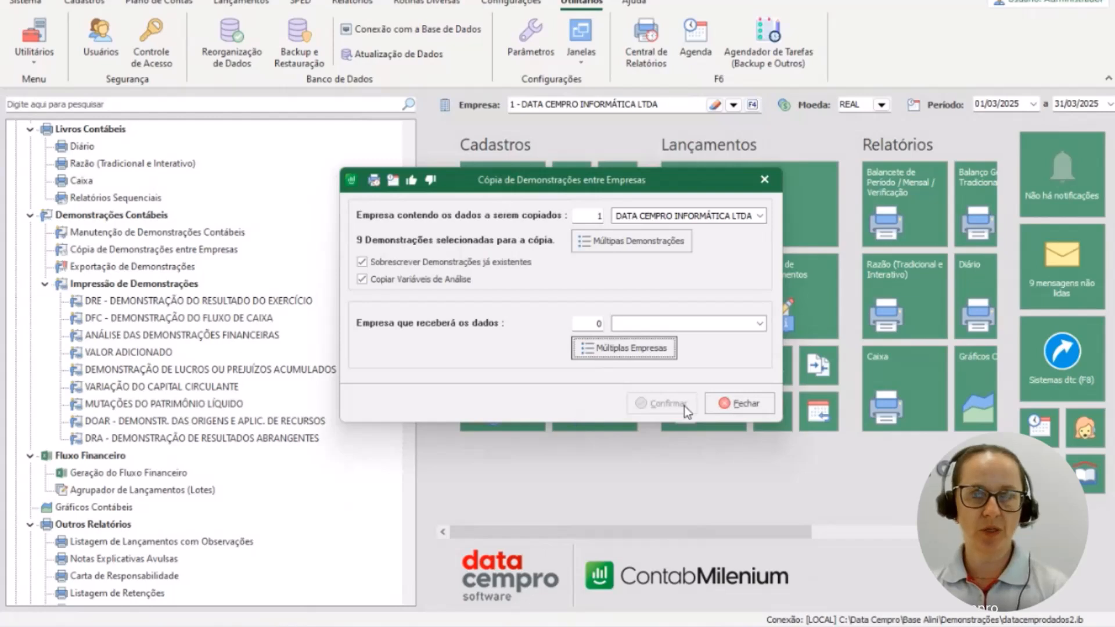
click(734, 410)
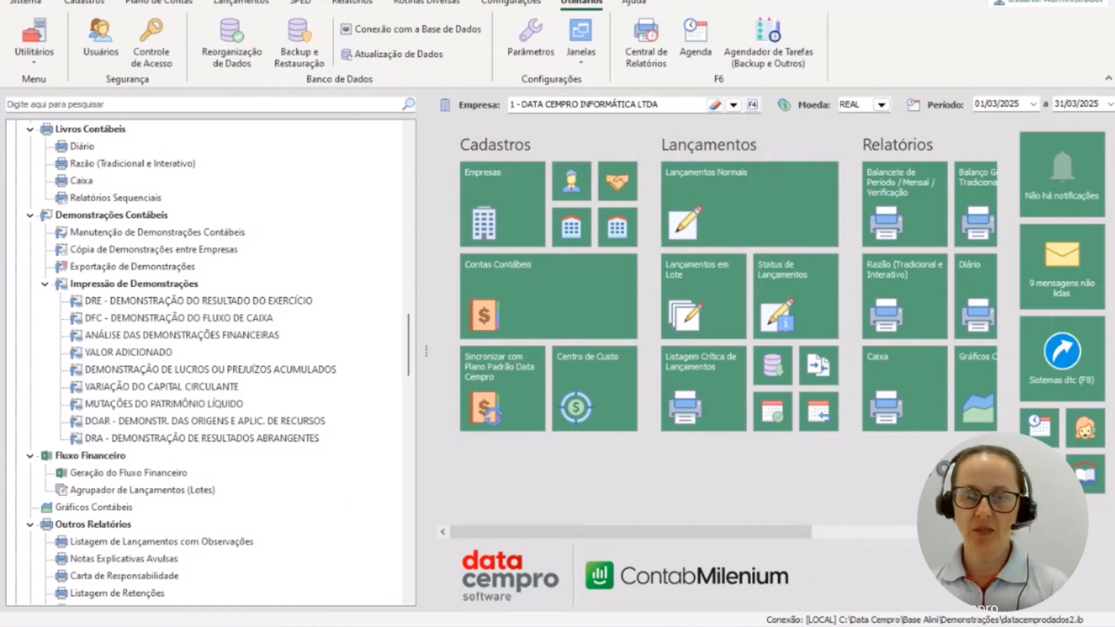
Open the DRE print settings, clear both dates of the column 2 comparison period, and return to the main data.
click(163, 304)
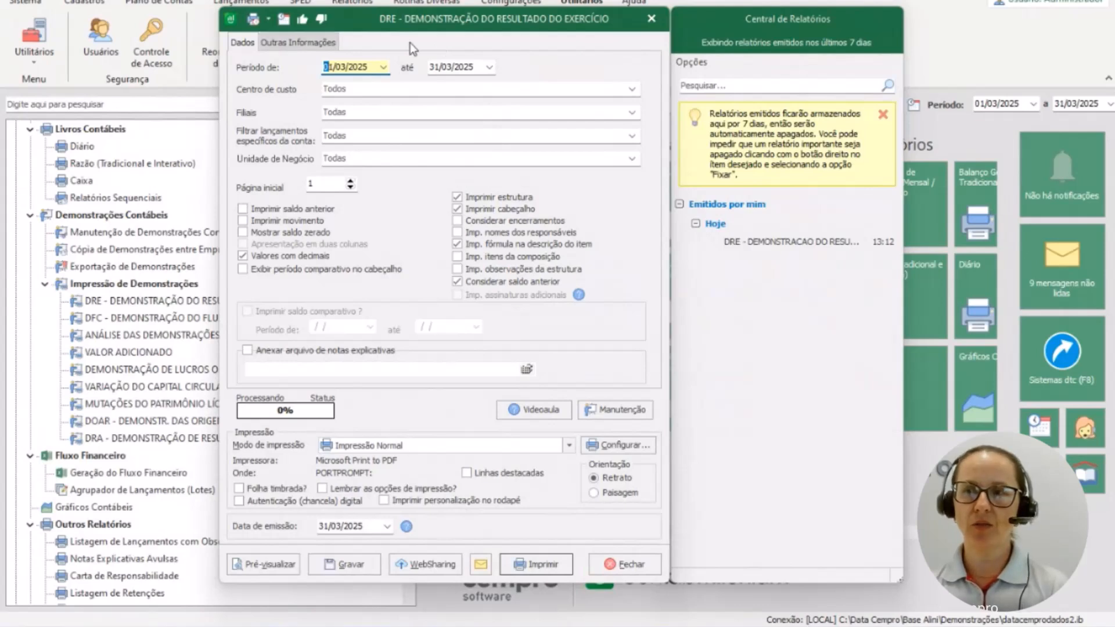
click(319, 44)
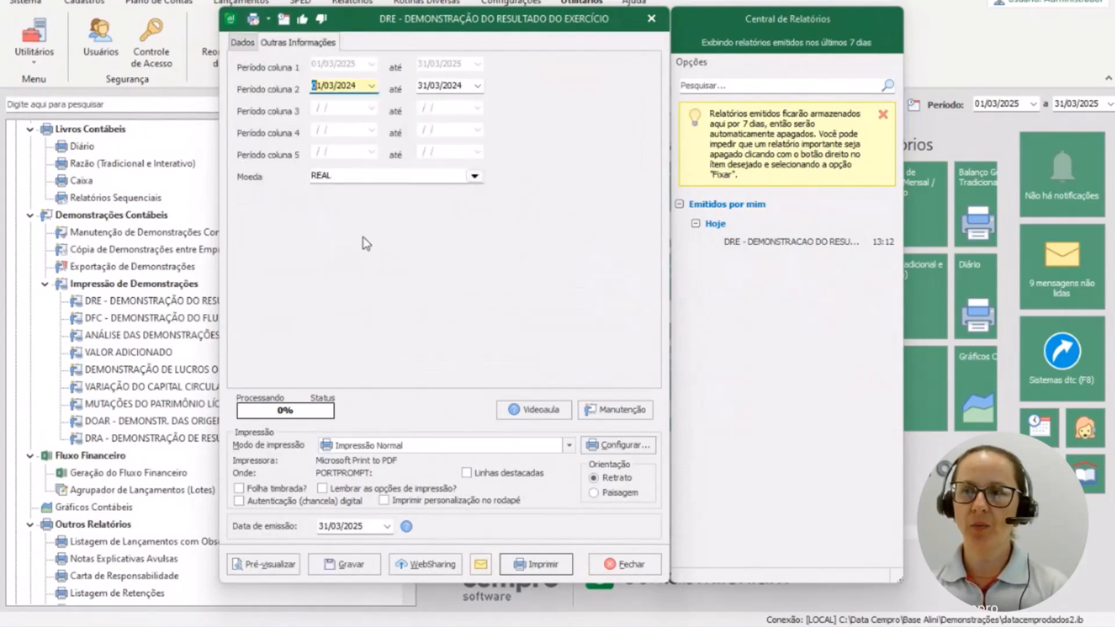
click(372, 86)
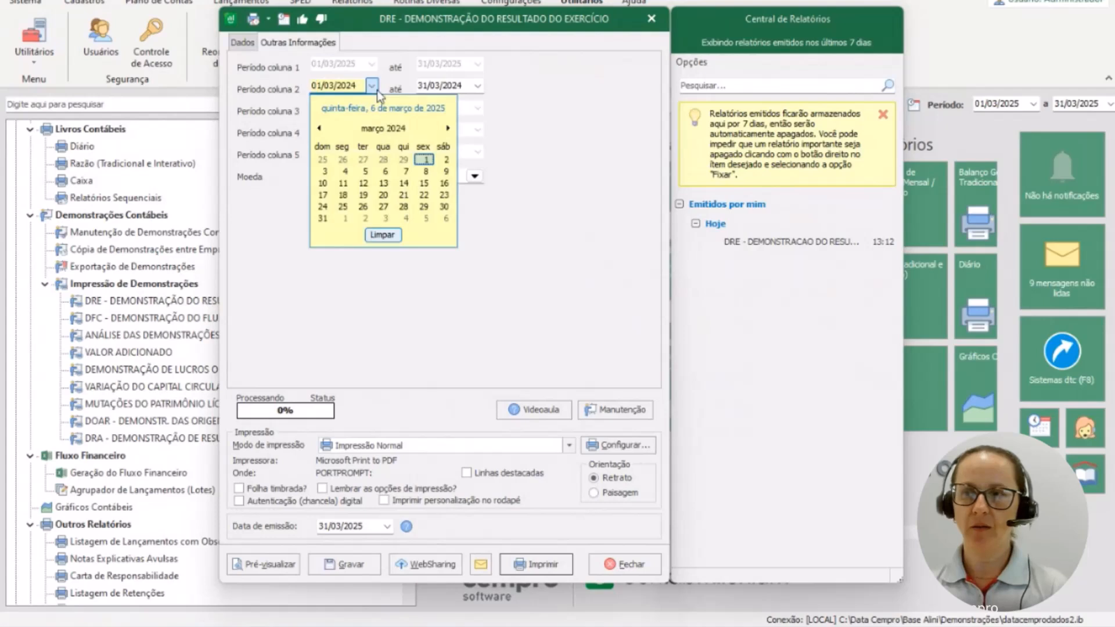
click(382, 234)
click(477, 86)
click(499, 219)
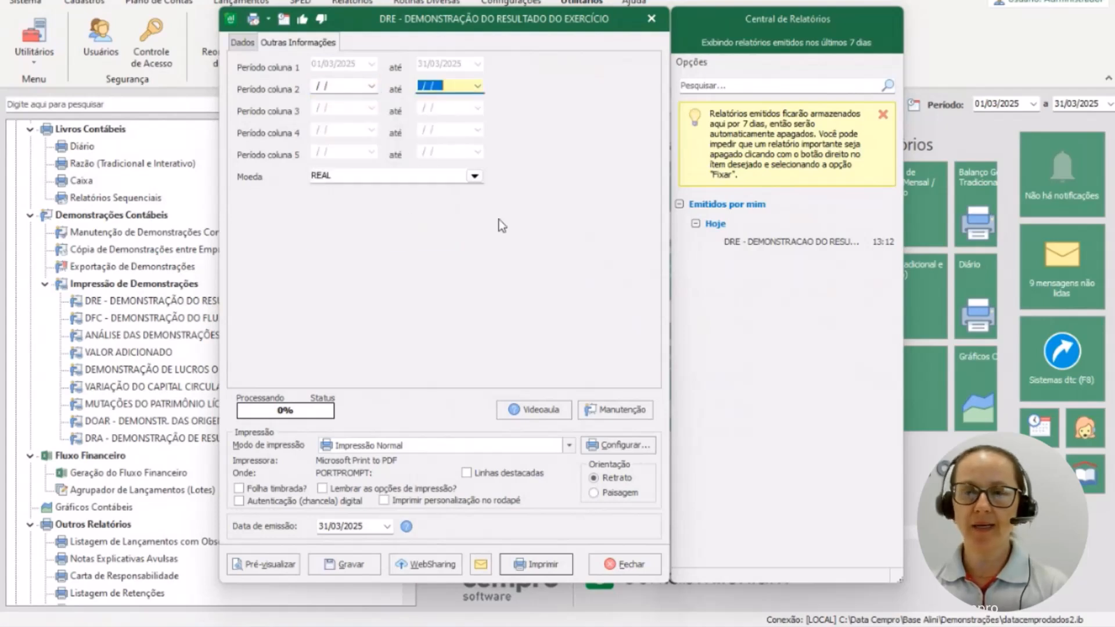
click(242, 43)
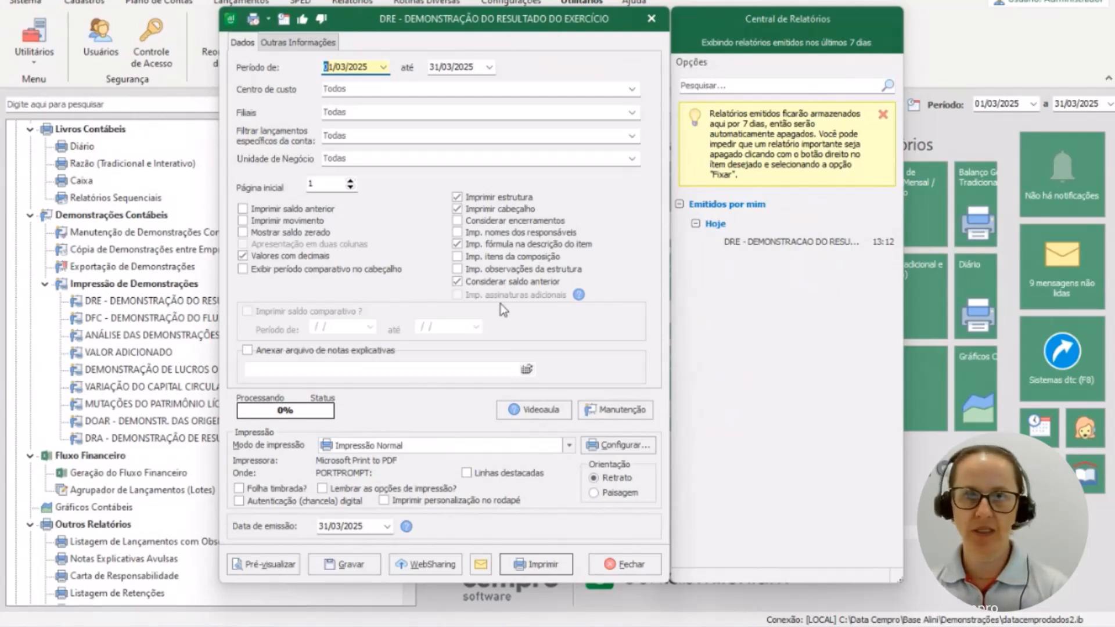
Examine the columns assigned to the DRE definitions in its maintenance, and close the maintenance and print settings.
click(620, 410)
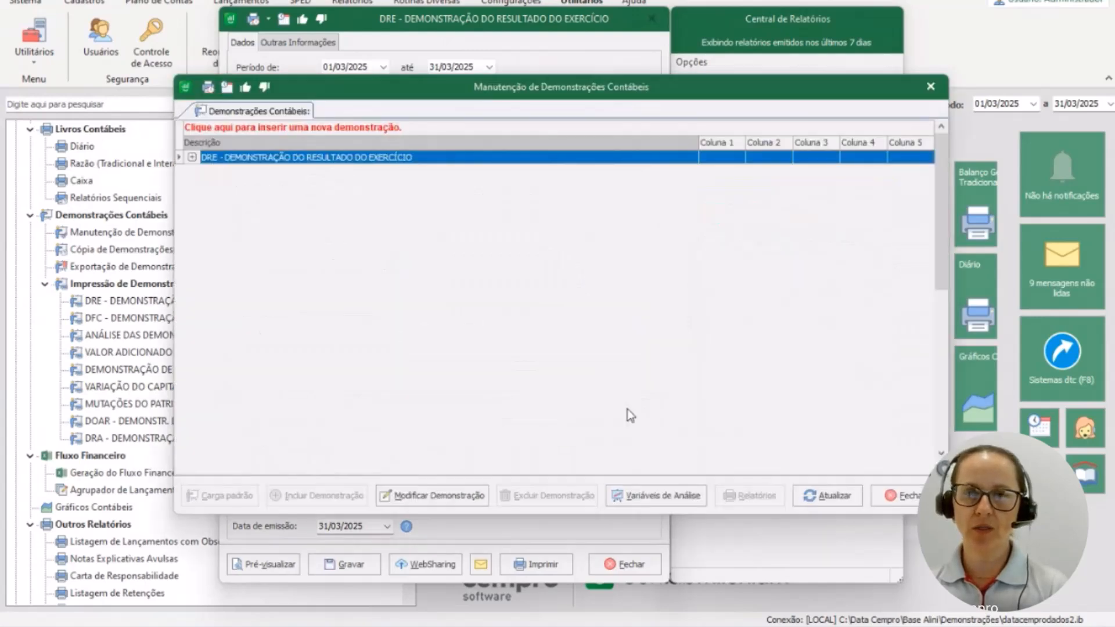
click(193, 157)
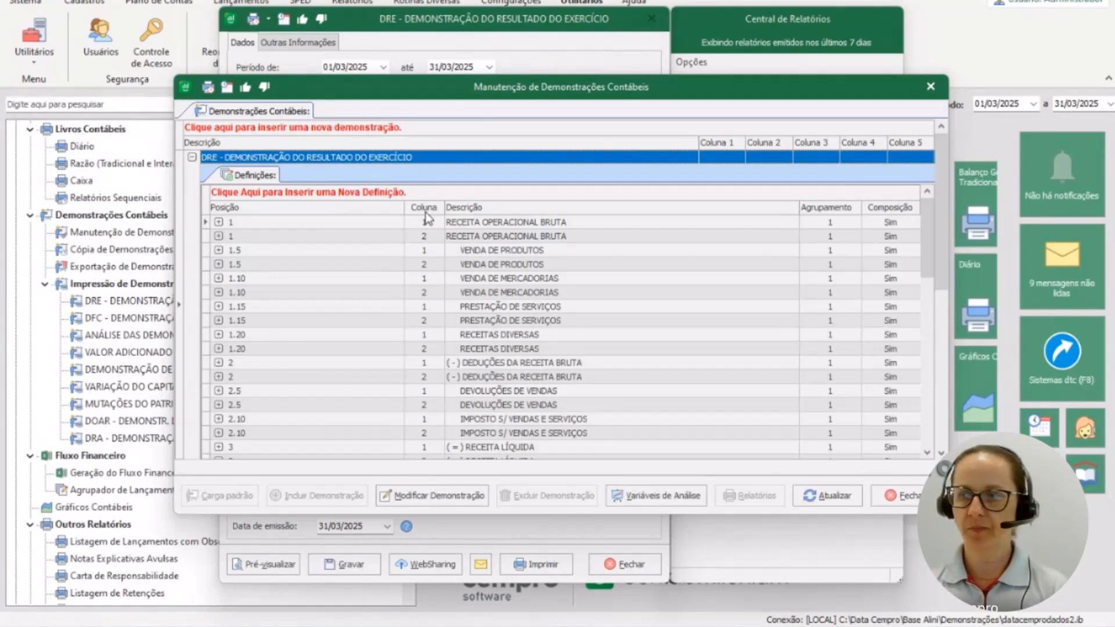
click(916, 495)
click(642, 565)
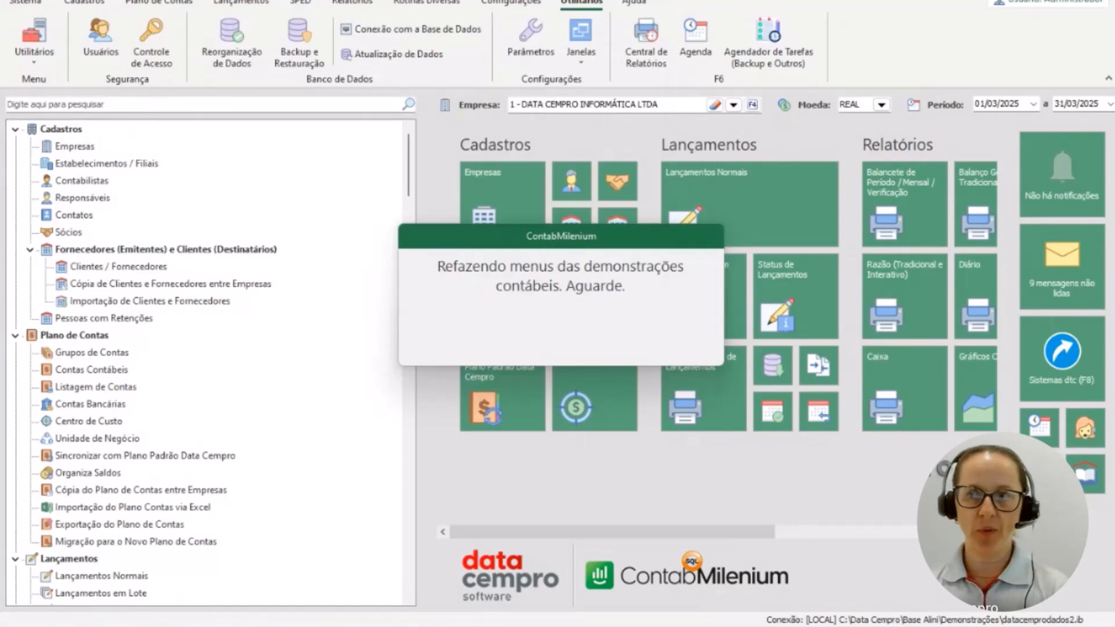
Open Exportação de Demonstrações, review its export options and selectable statements, and leave without exporting.
scroll(204, 347, down, 8)
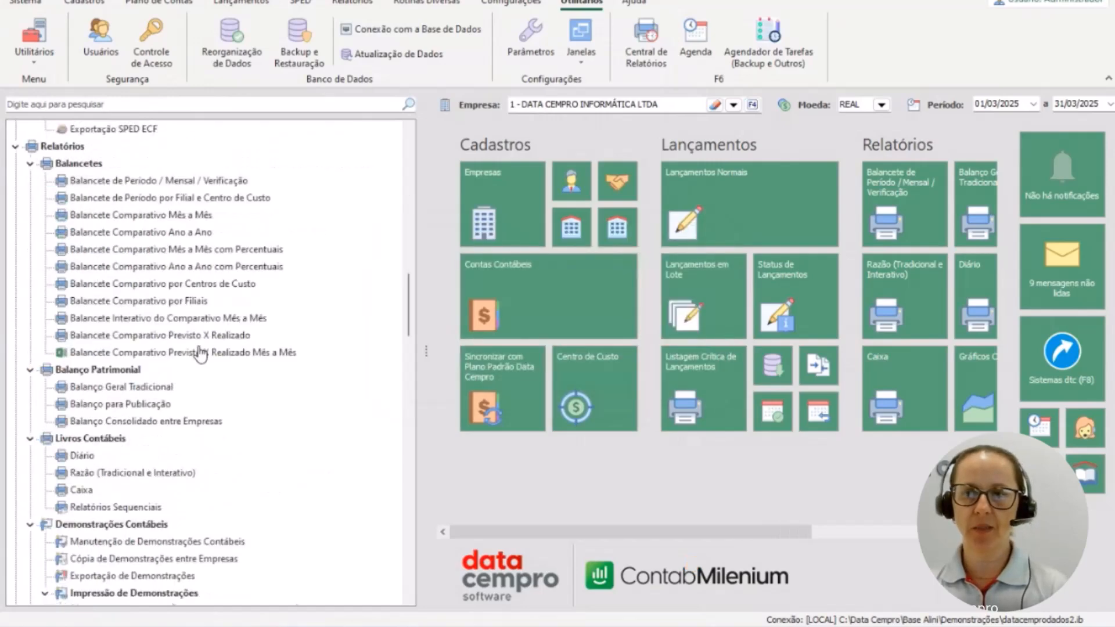
scroll(201, 353, down, 7)
scroll(200, 351, down, 3)
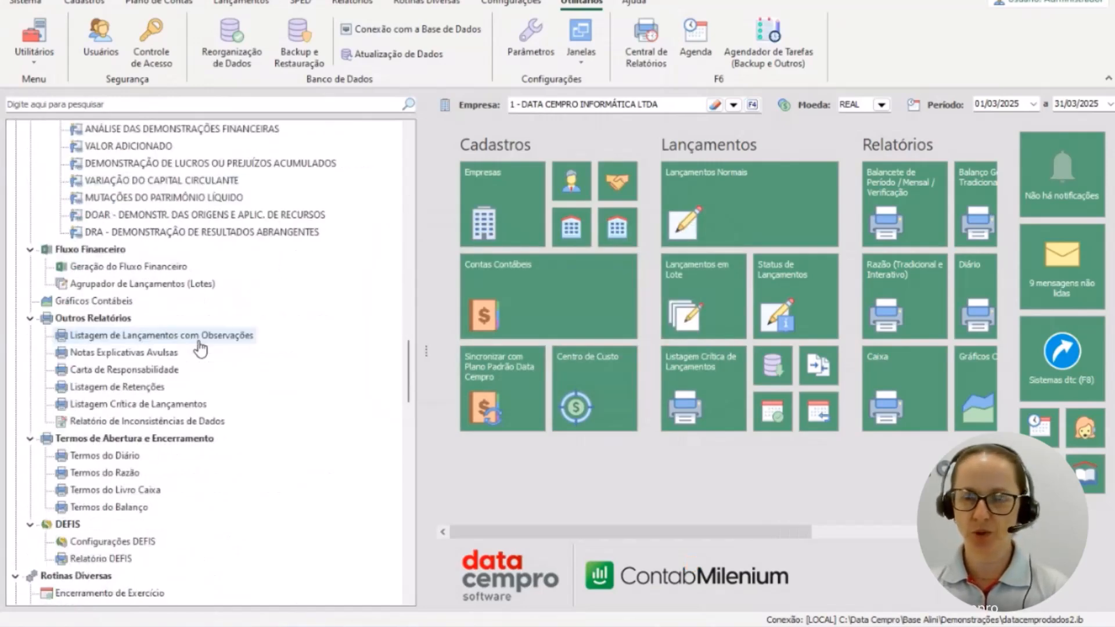
scroll(200, 348, down, 4)
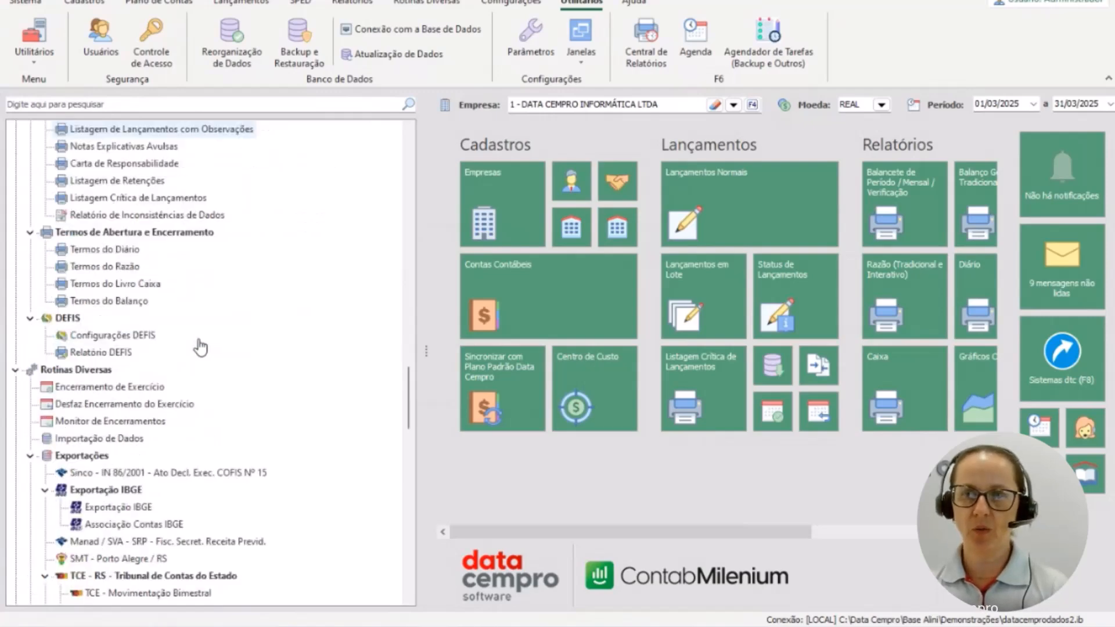
scroll(200, 347, up, 7)
click(165, 219)
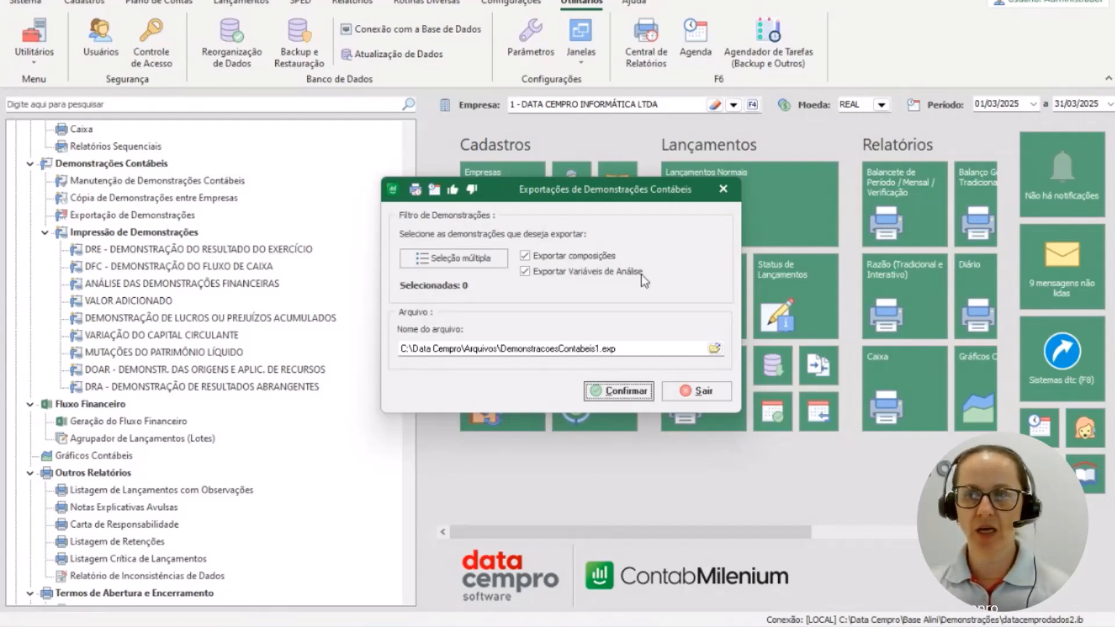
click(484, 262)
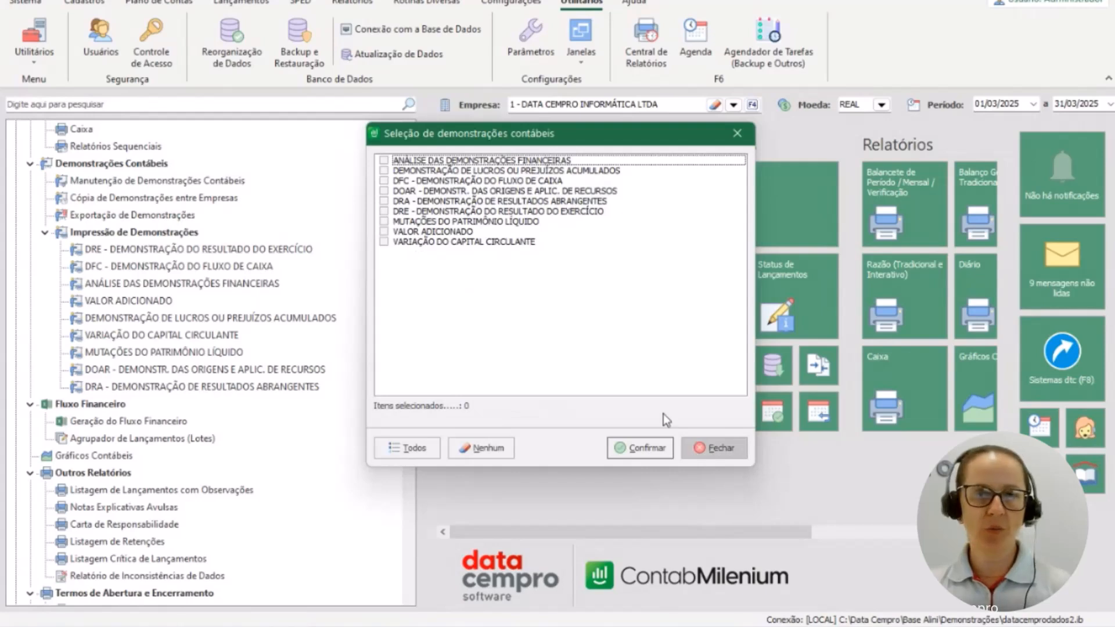
click(716, 447)
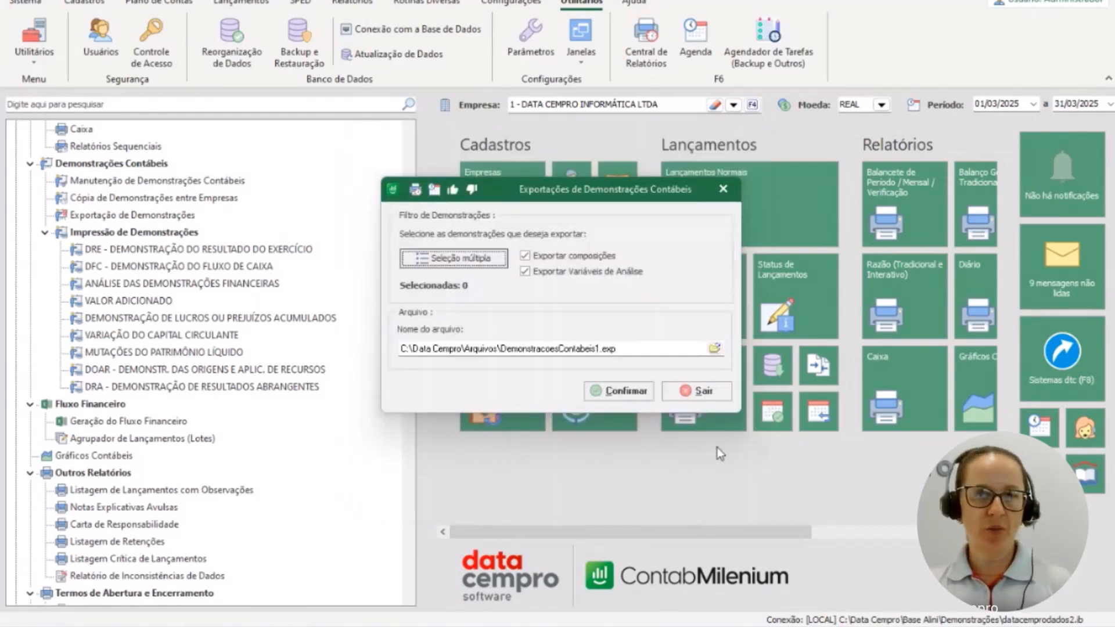
click(687, 396)
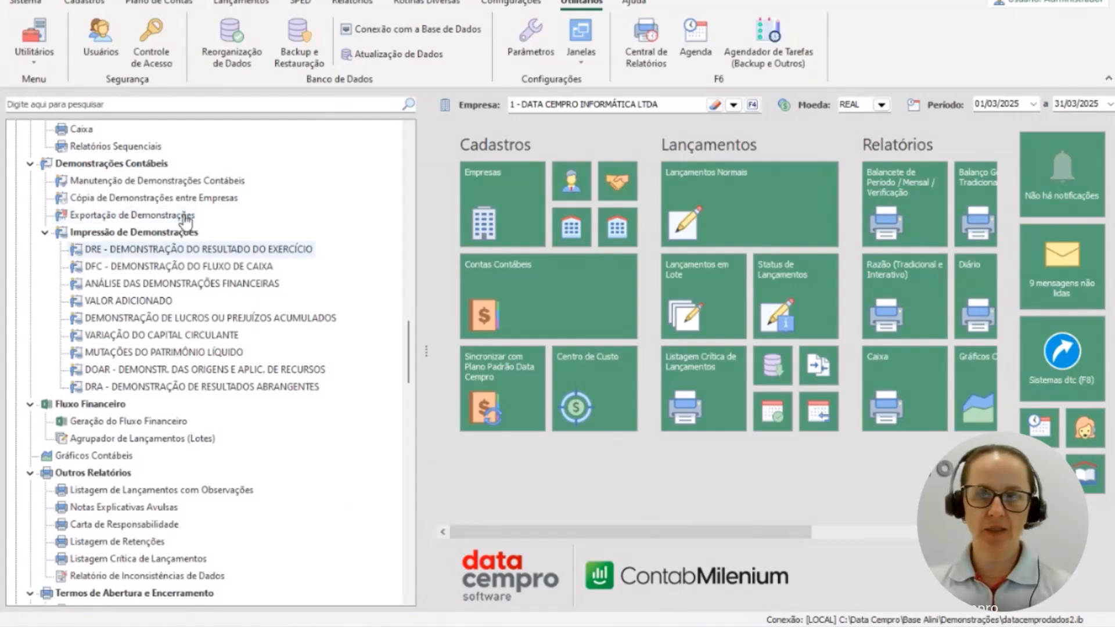
Locate the DFC statement, review the Geração do Fluxo Financeiro settings, and leave without generating the Excel file.
click(149, 268)
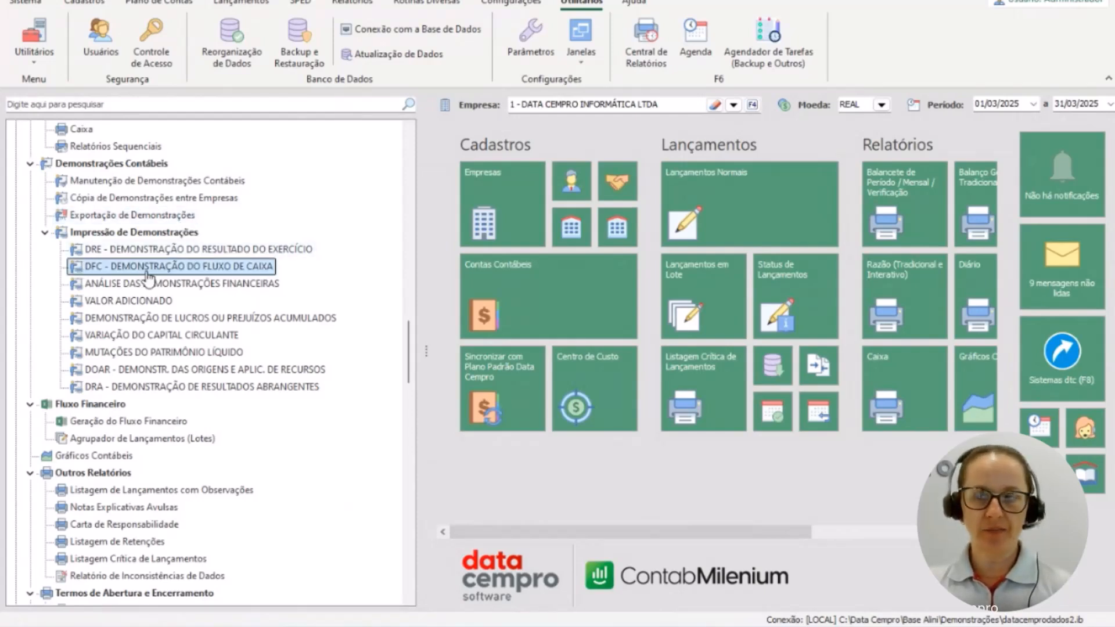
double_click(145, 269)
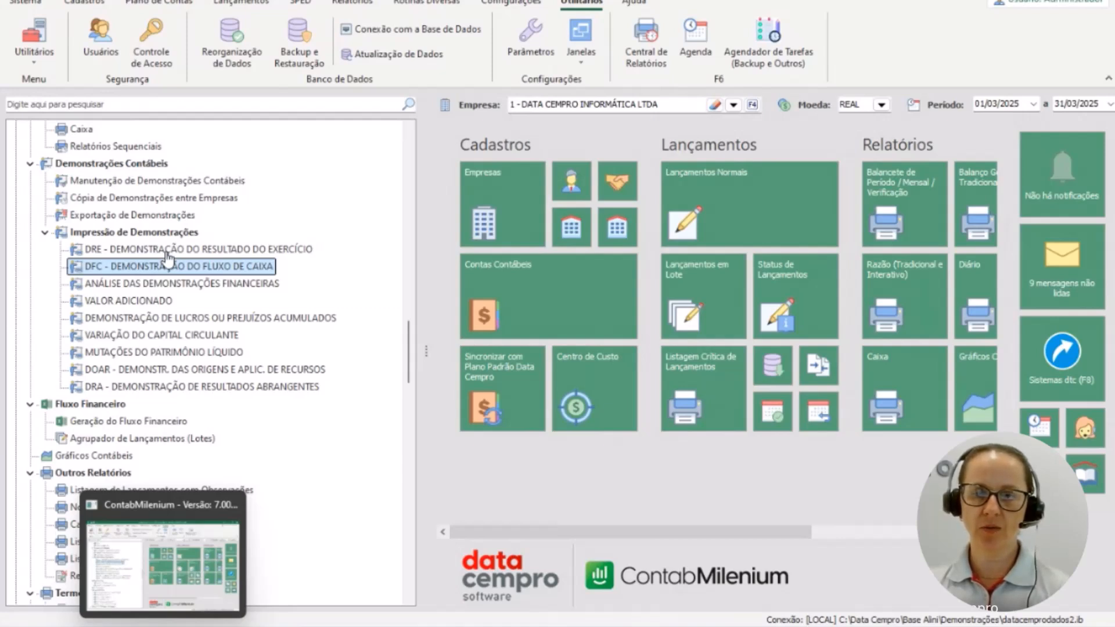
scroll(167, 258, down, 3)
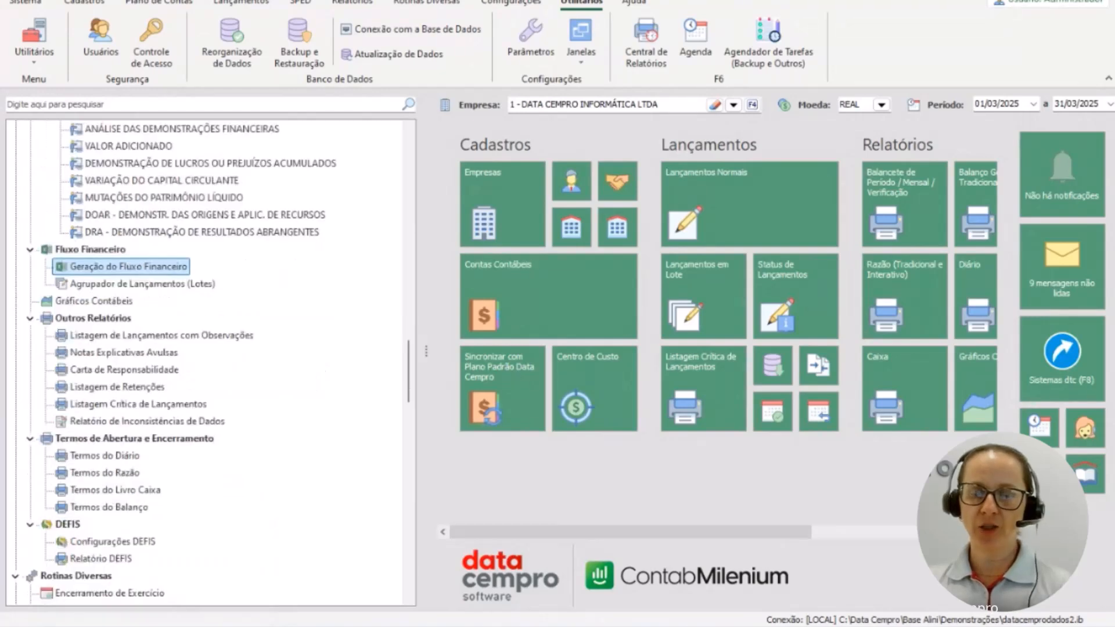
double_click(128, 266)
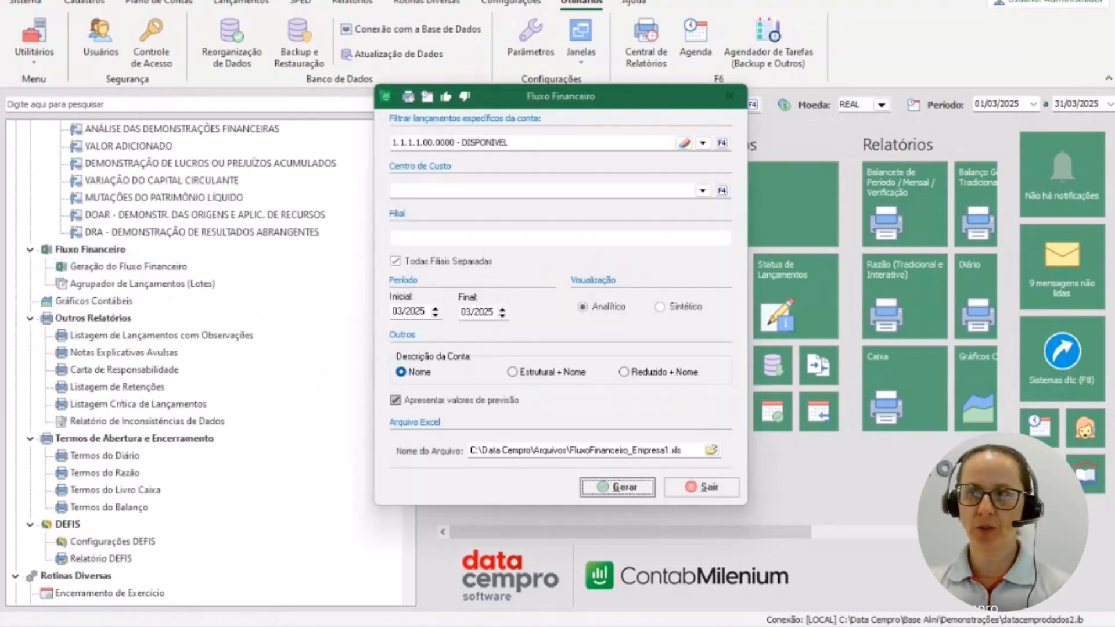
click(714, 485)
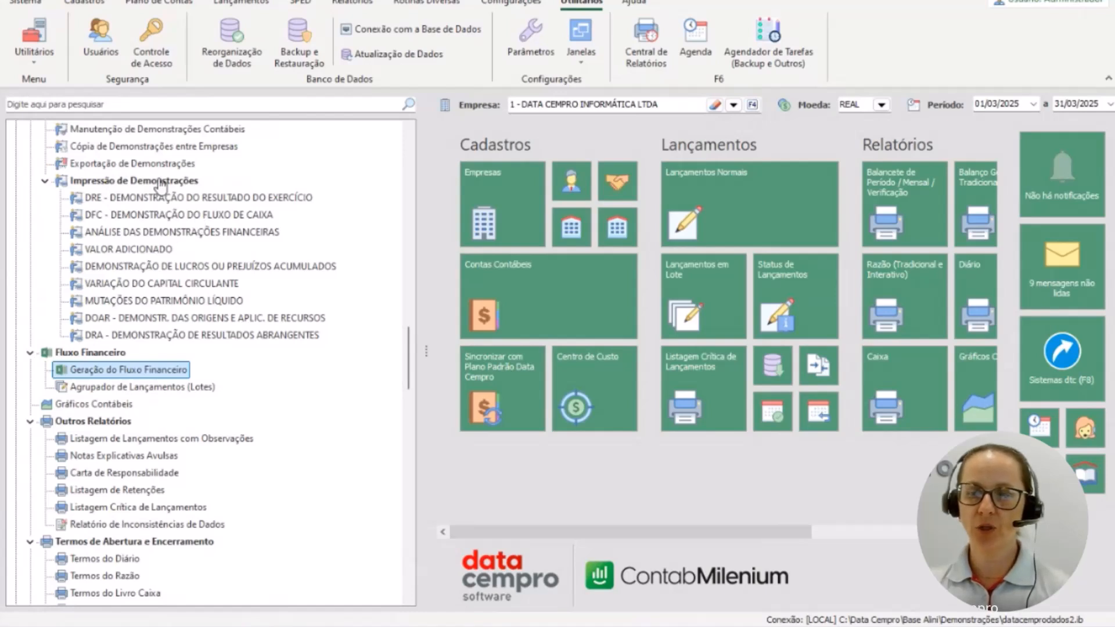
Switch to the ContabMilenium window with the 2023 period and review the DFC print settings, including the comparison periods under Outras Informações.
mouse_move(163, 626)
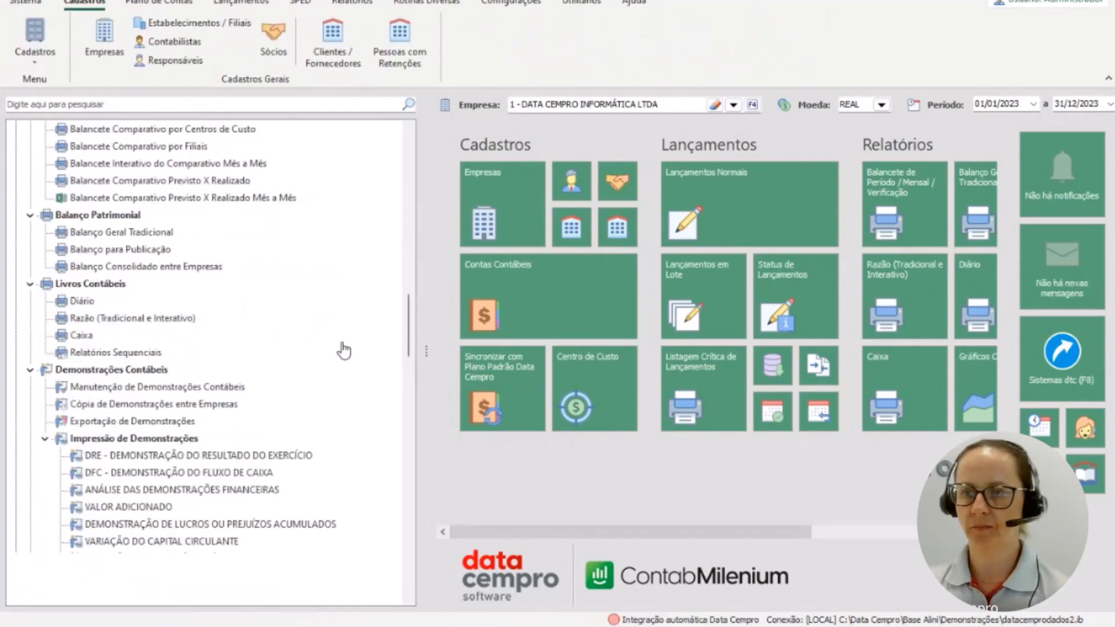
scroll(343, 350, down, 1)
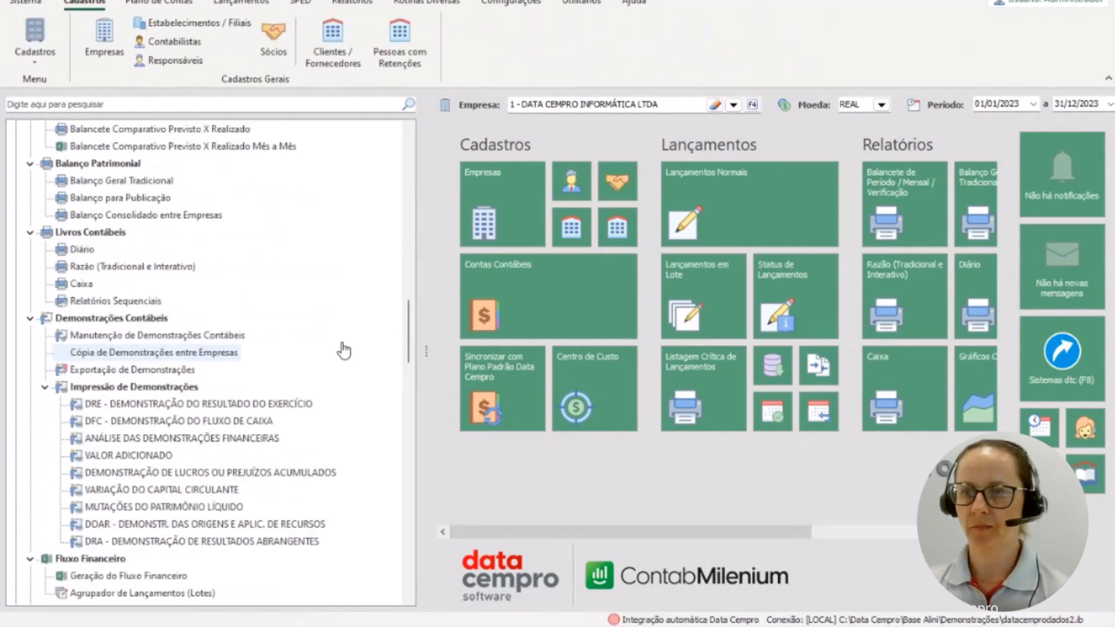
scroll(343, 350, down, 2)
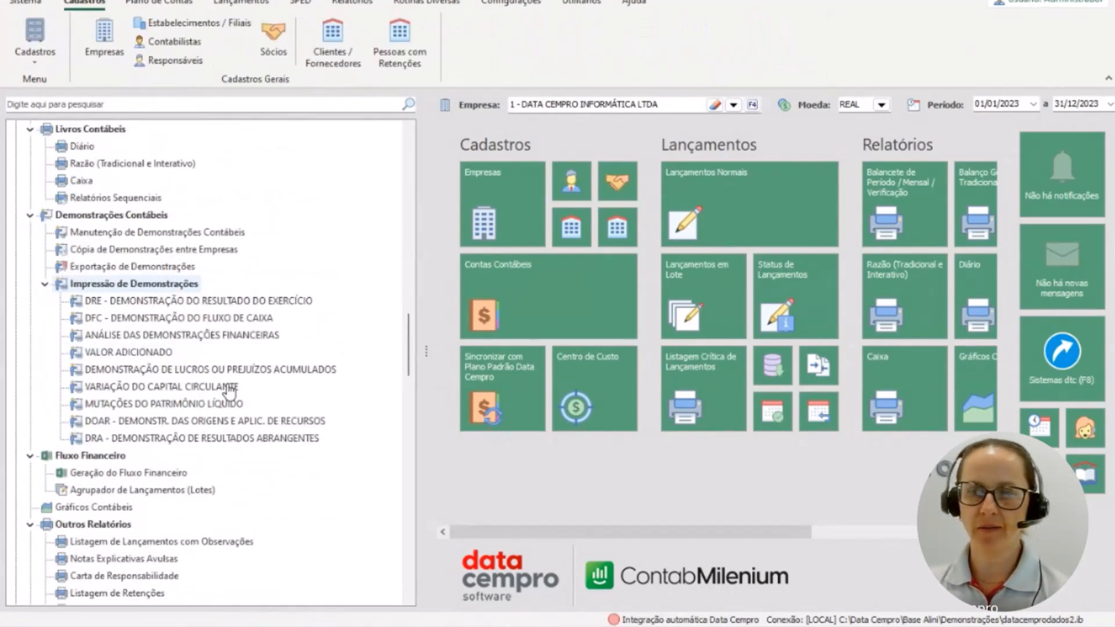
click(168, 310)
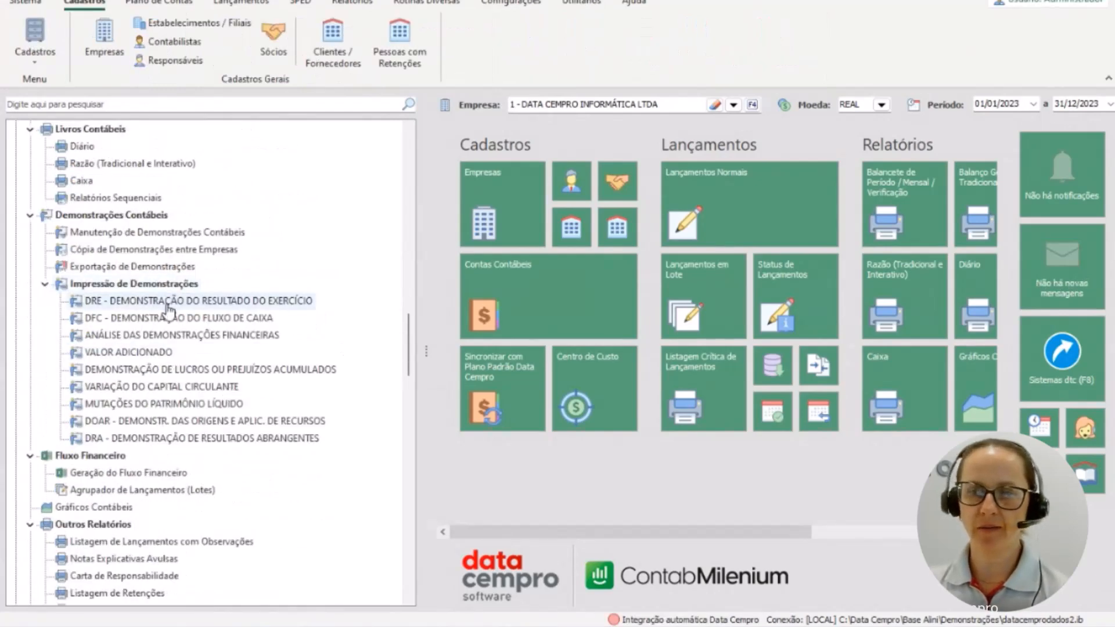
click(182, 319)
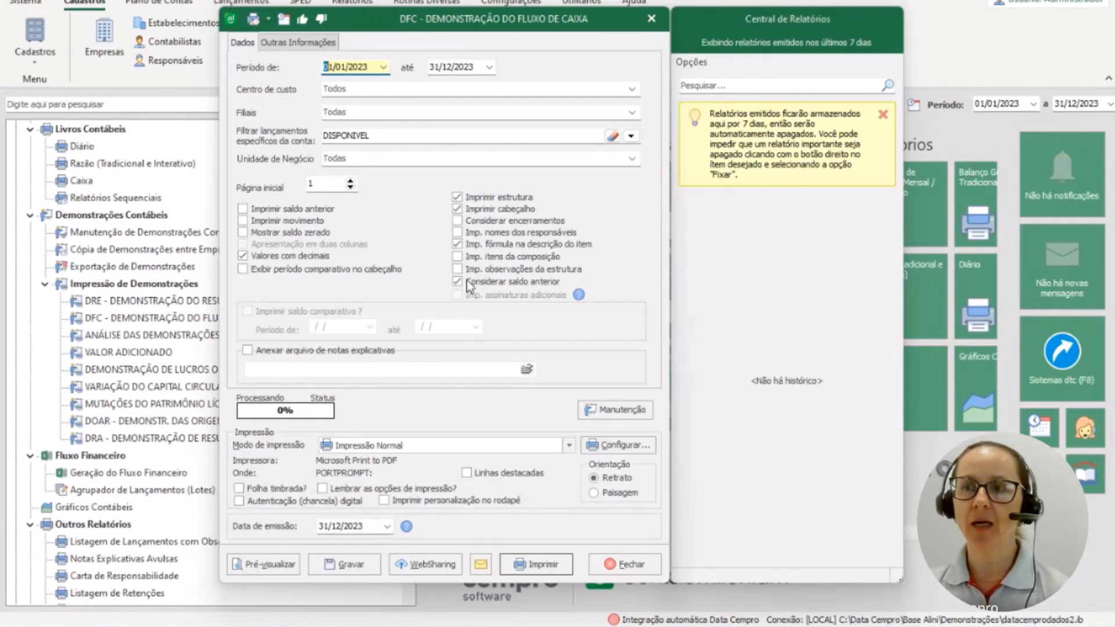
click(299, 42)
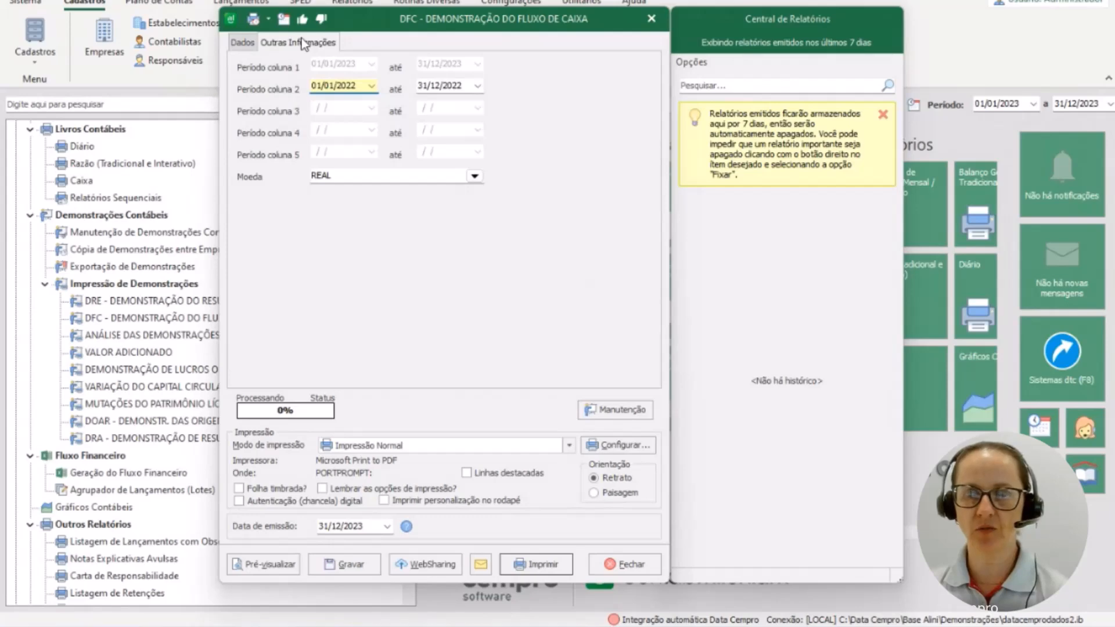
click(249, 43)
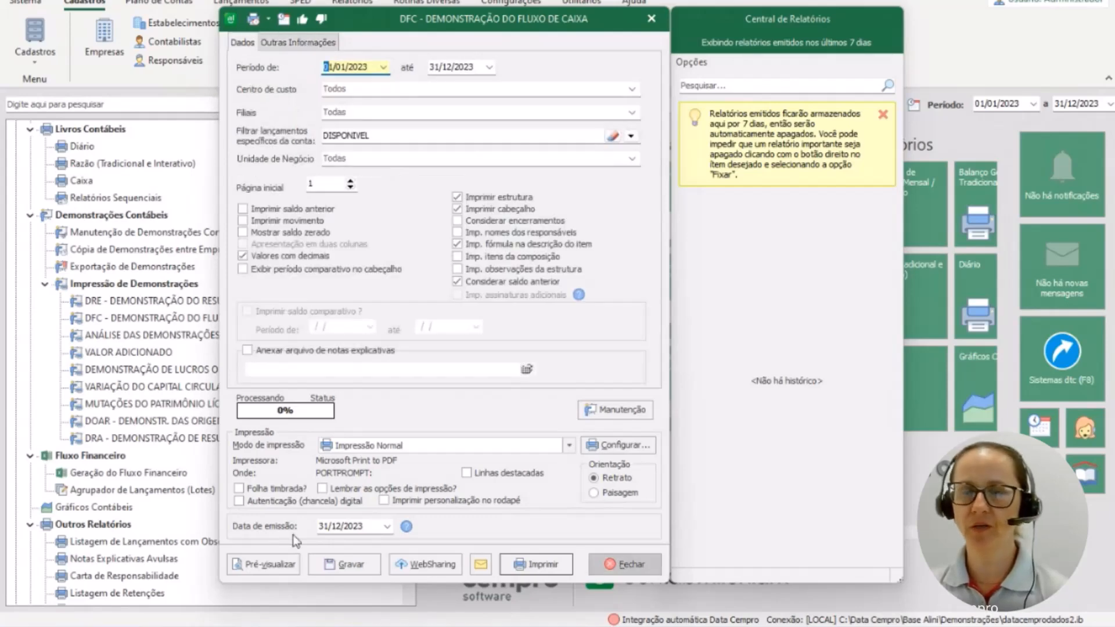
Close the DFC print settings, then preview the ANÁLISE DAS DEMONSTRAÇÕES FINANCEIRAS report and close the preview.
click(614, 577)
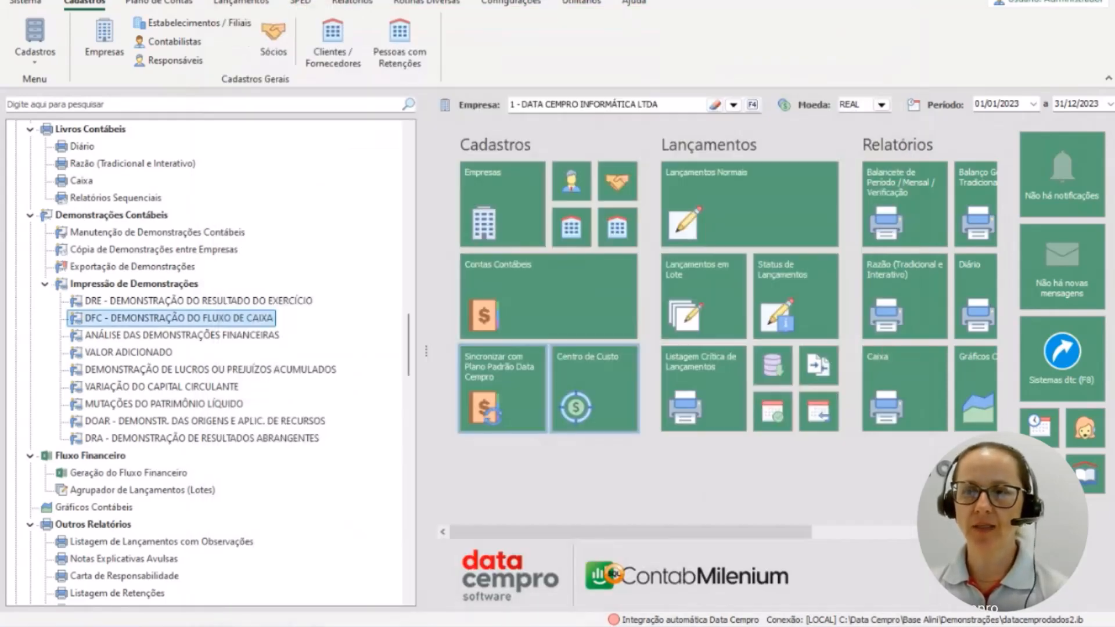
click(218, 336)
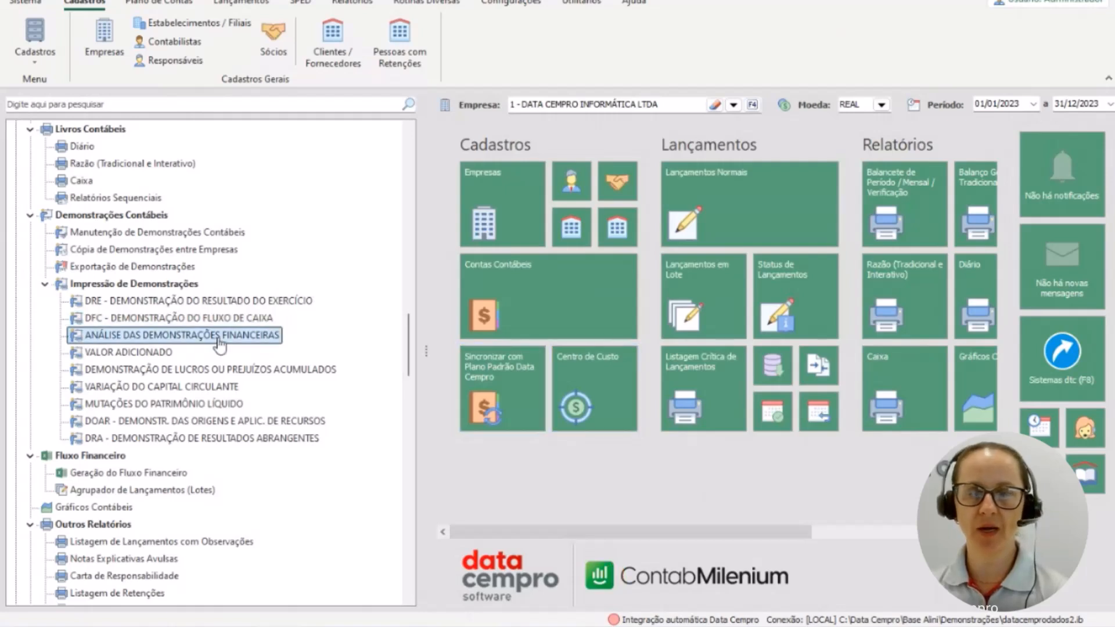
double_click(220, 343)
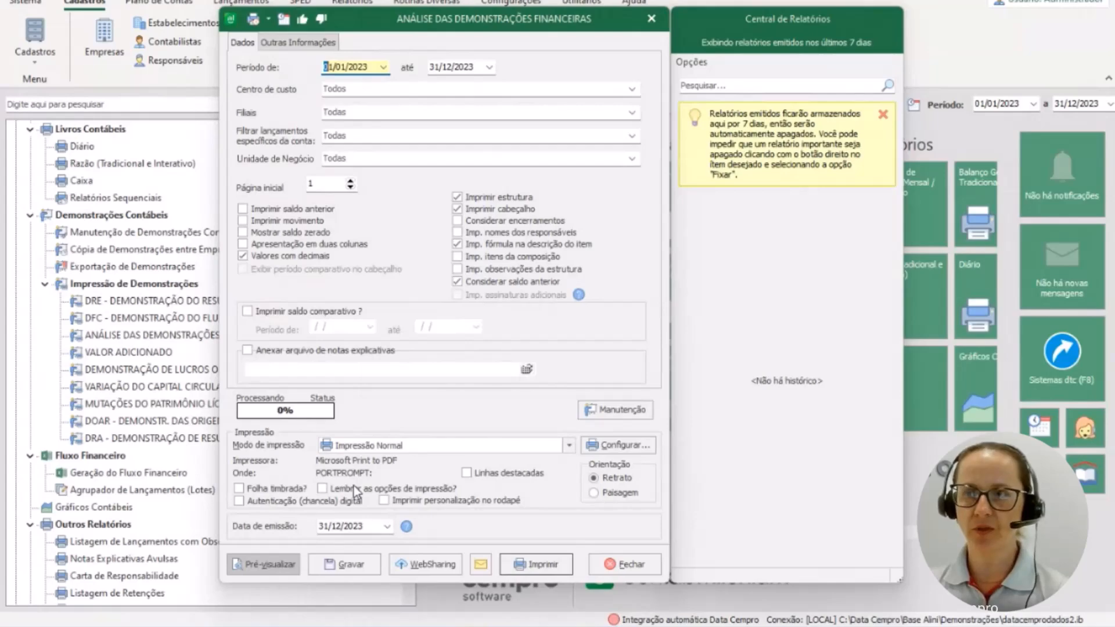
click(277, 563)
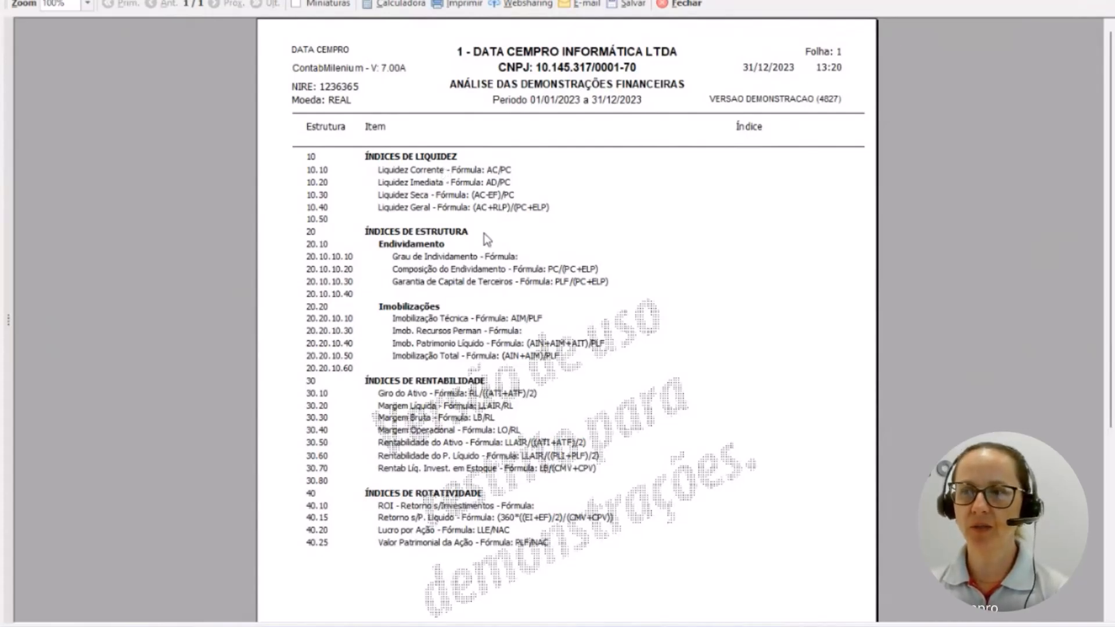
click(685, 5)
Review the maintenance options for ANÁLISE DAS DEMONSTRAÇÕES FINANCEIRAS, including Variáveis de Análise, and leave without changes.
click(629, 412)
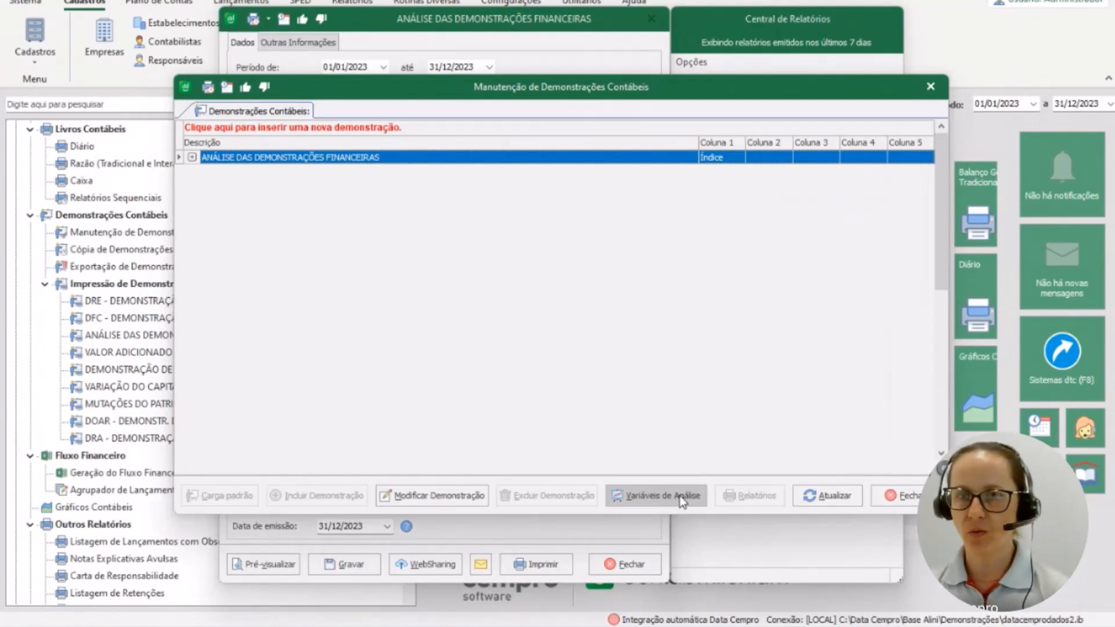
click(883, 499)
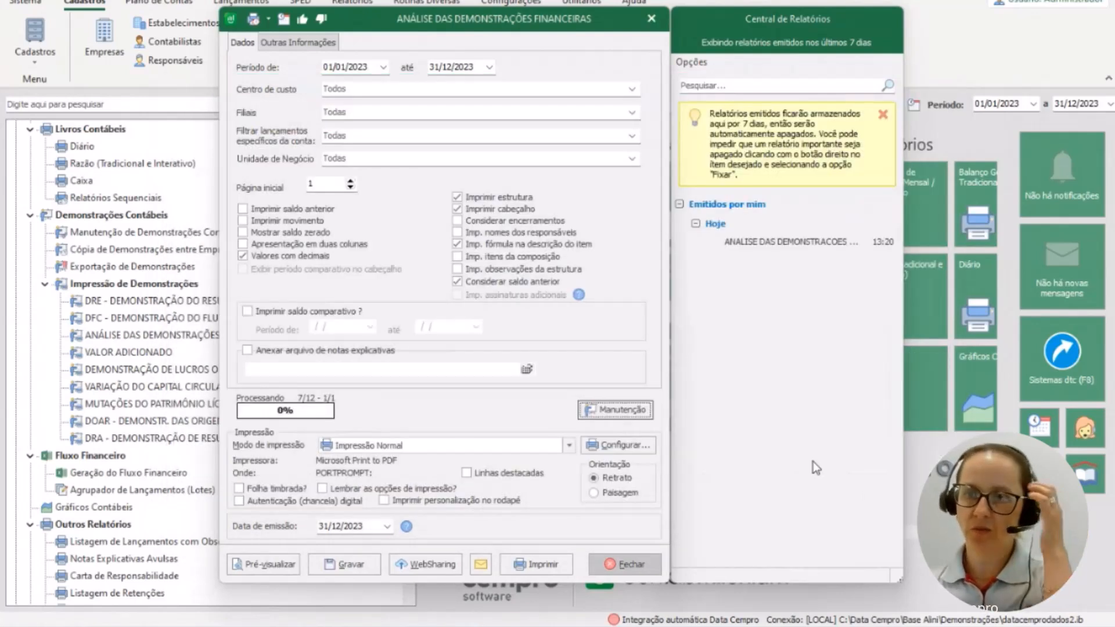
click(656, 563)
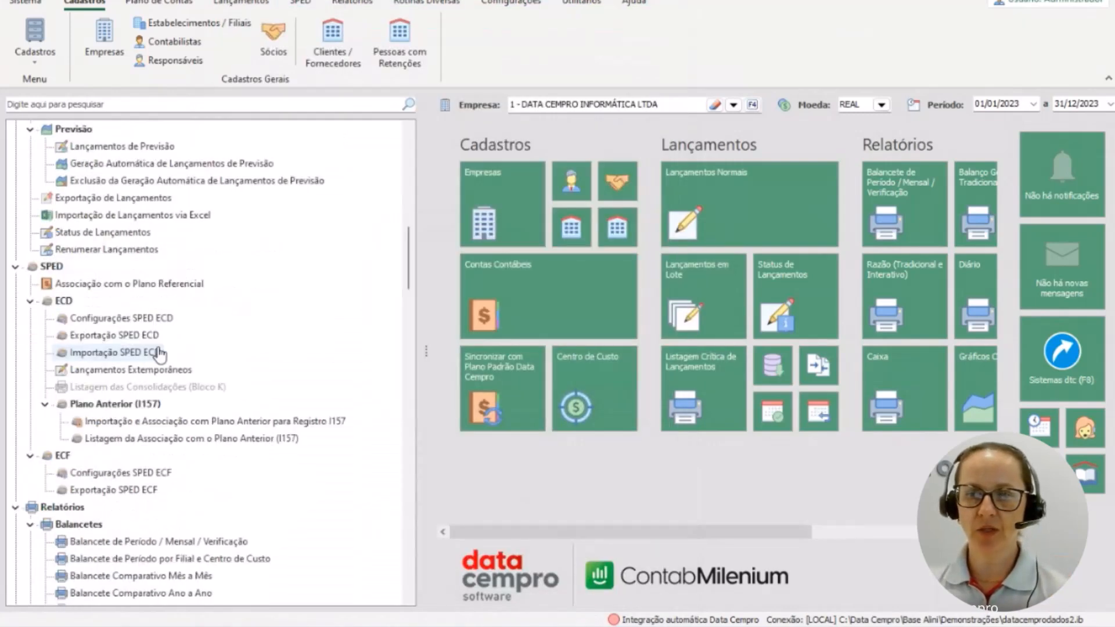
Locate the VALOR ADICIONADO statement, review its print settings, and close them without printing.
scroll(158, 355, down, 12)
click(155, 369)
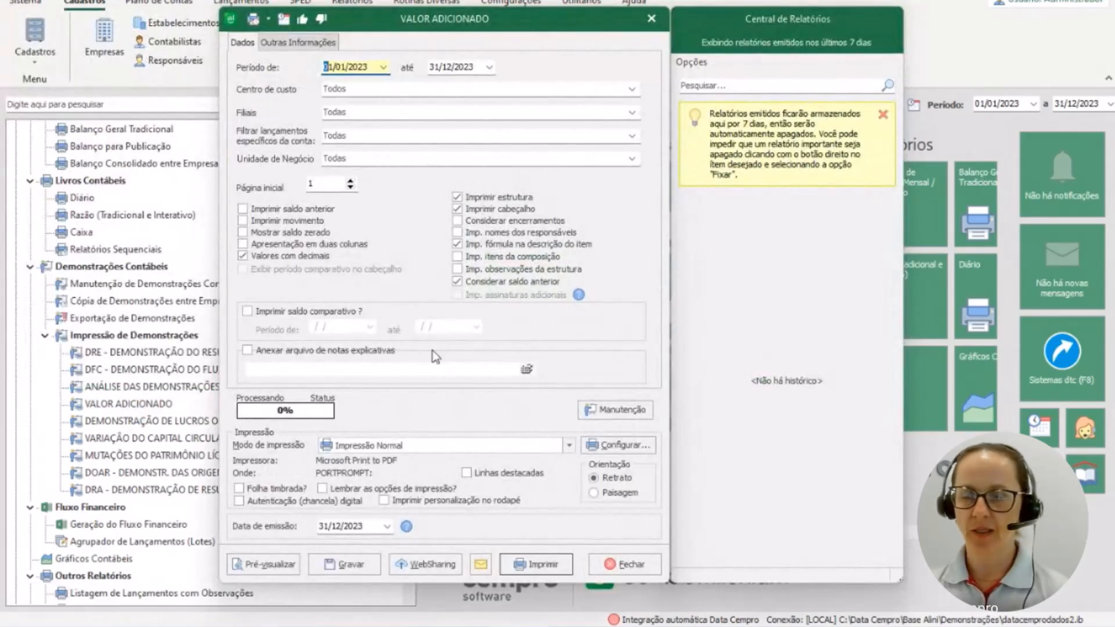
click(631, 570)
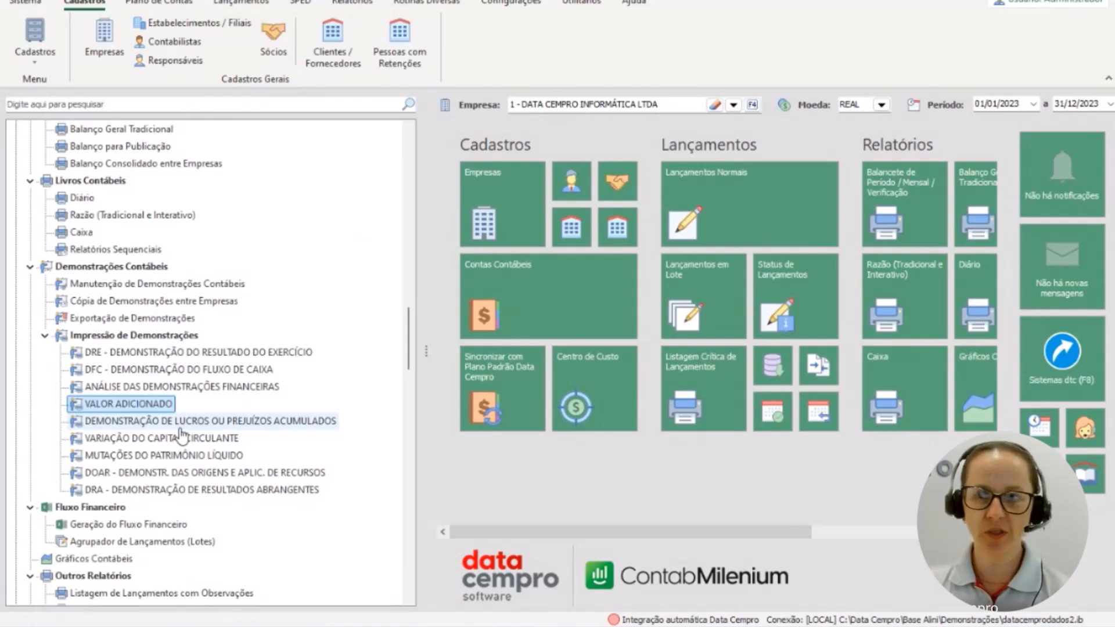
In Manutenção de Demonstrações Contábeis, look over the financial analysis definitions and add a new statement named "DRE teste".
click(179, 287)
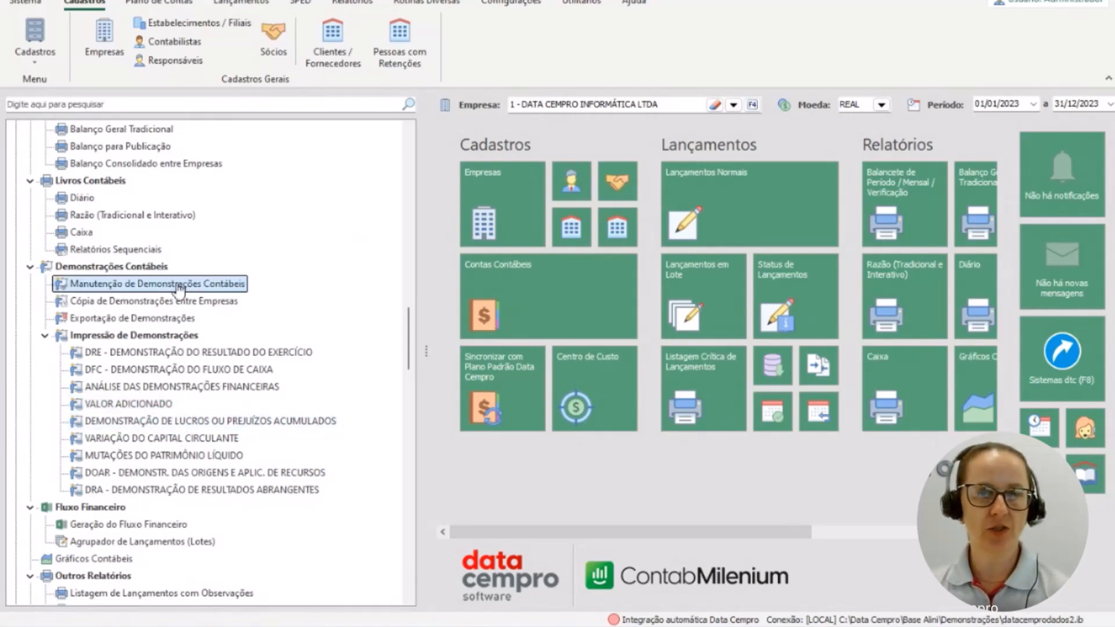
double_click(178, 286)
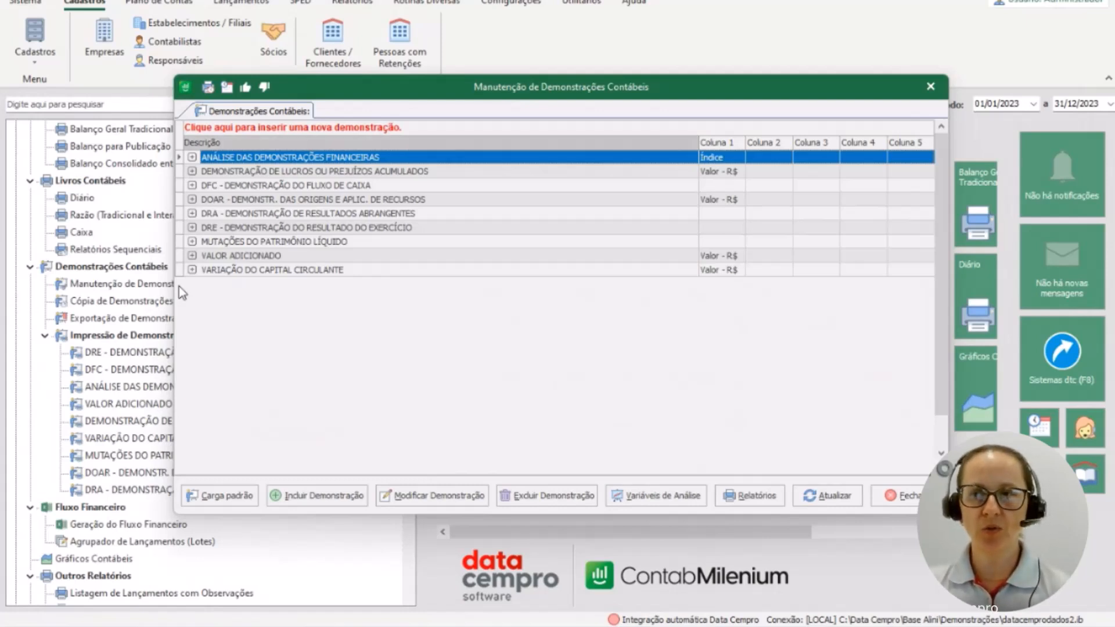
click(192, 157)
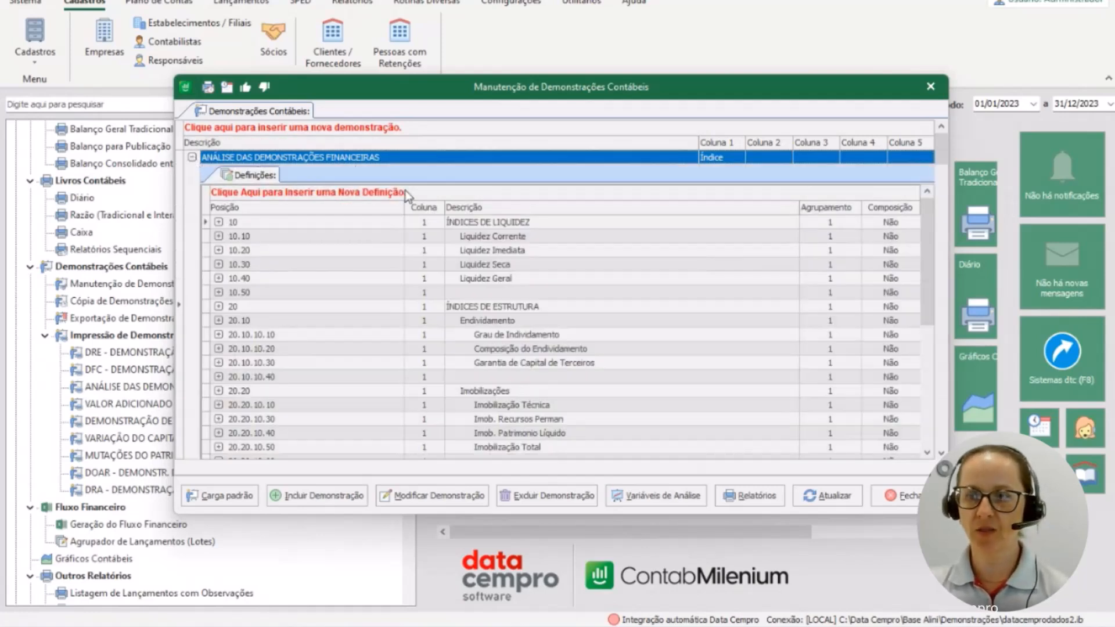
click(311, 502)
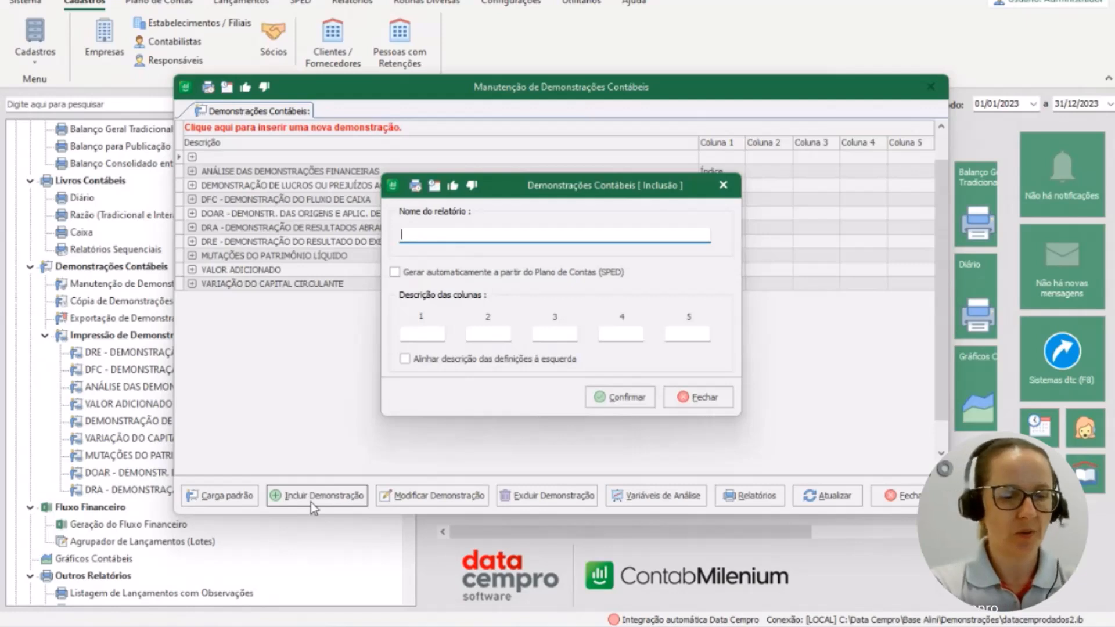
text(DRE )
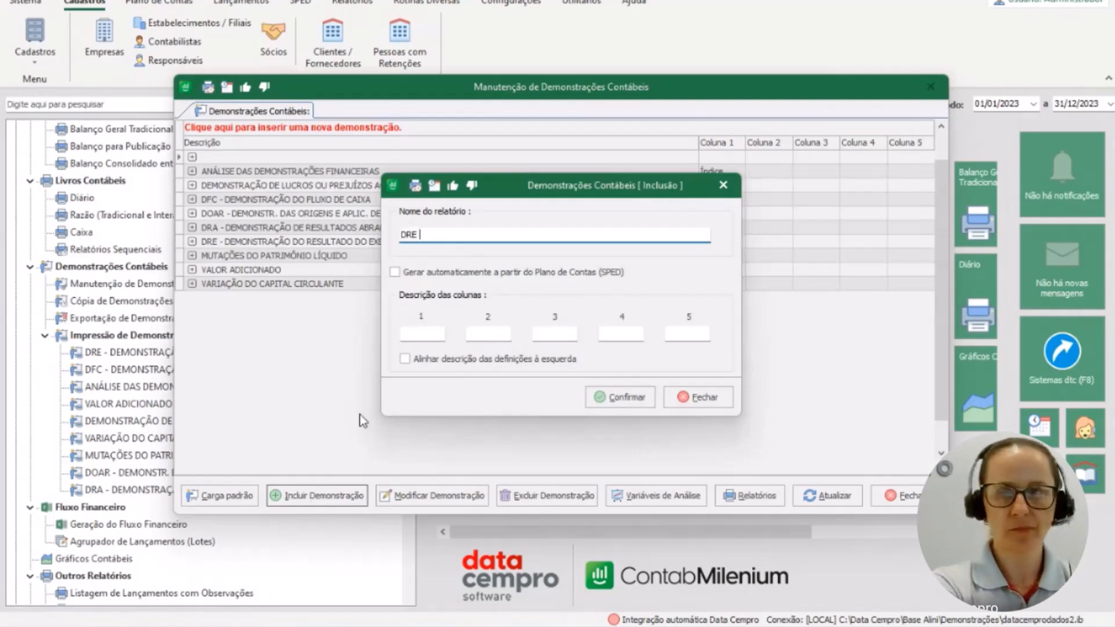
text(teste)
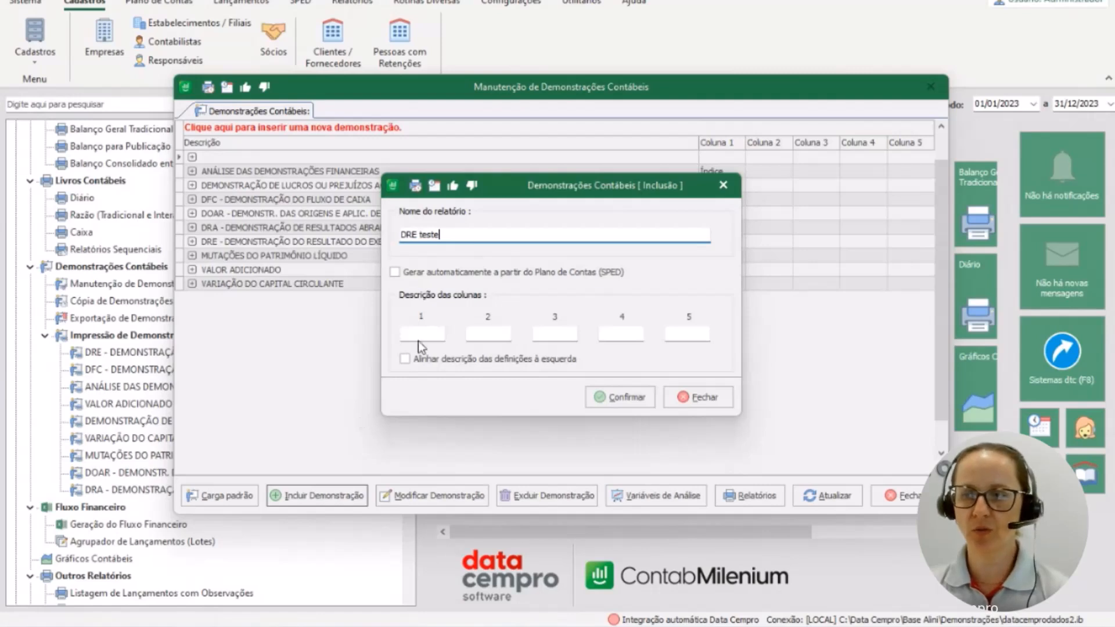
click(620, 397)
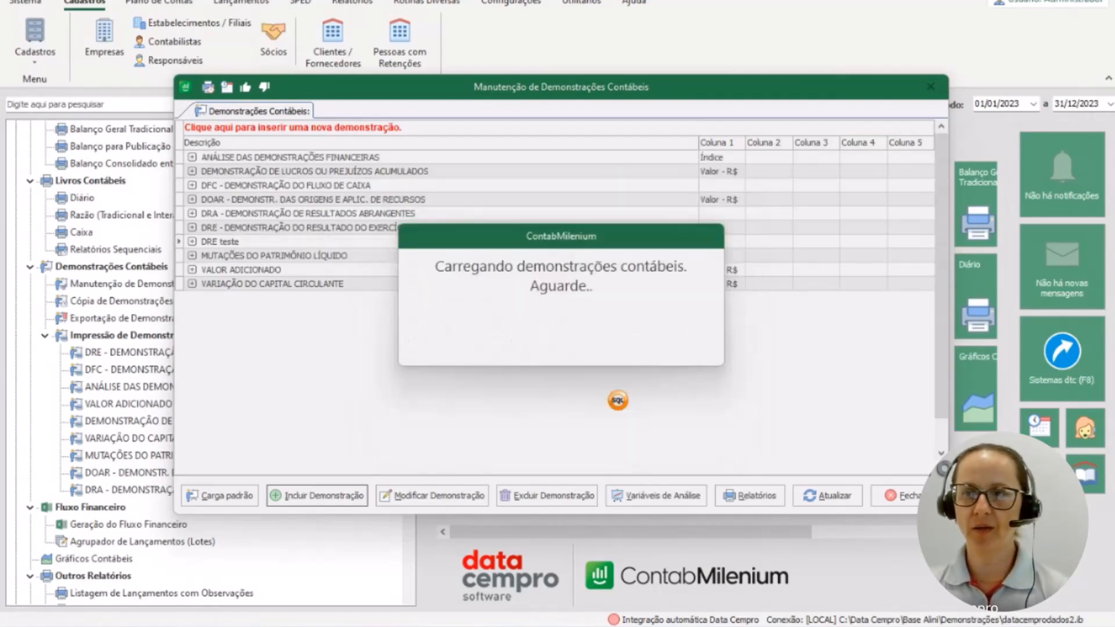
Review the new-definition form of DRE teste, trying the result mask "#,##0.00 D ou C", and leave without saving a definition.
click(191, 242)
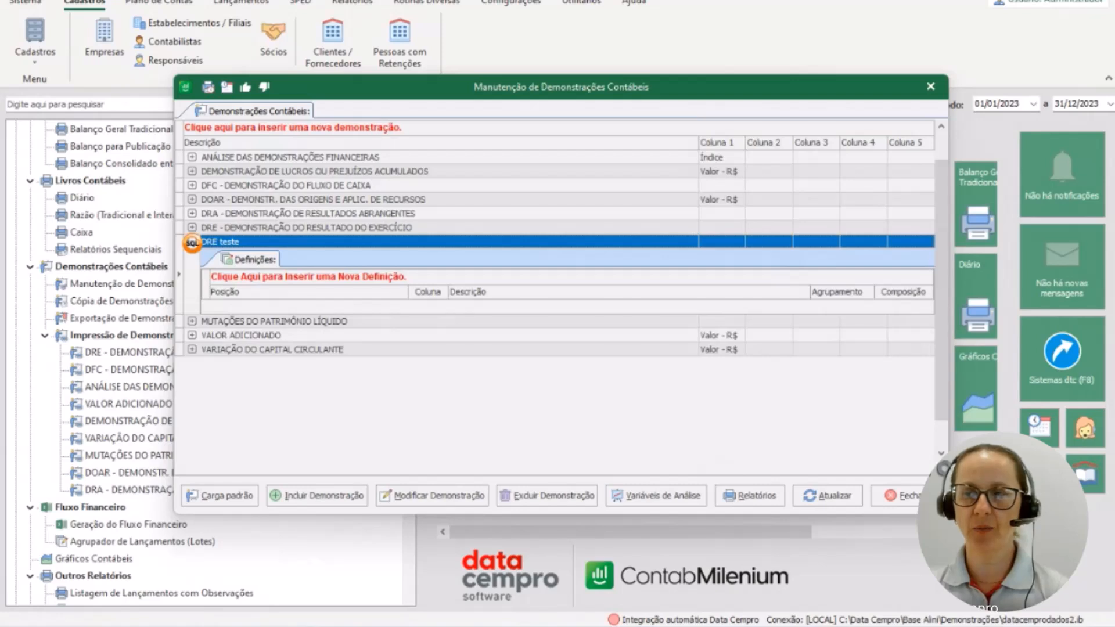
click(381, 279)
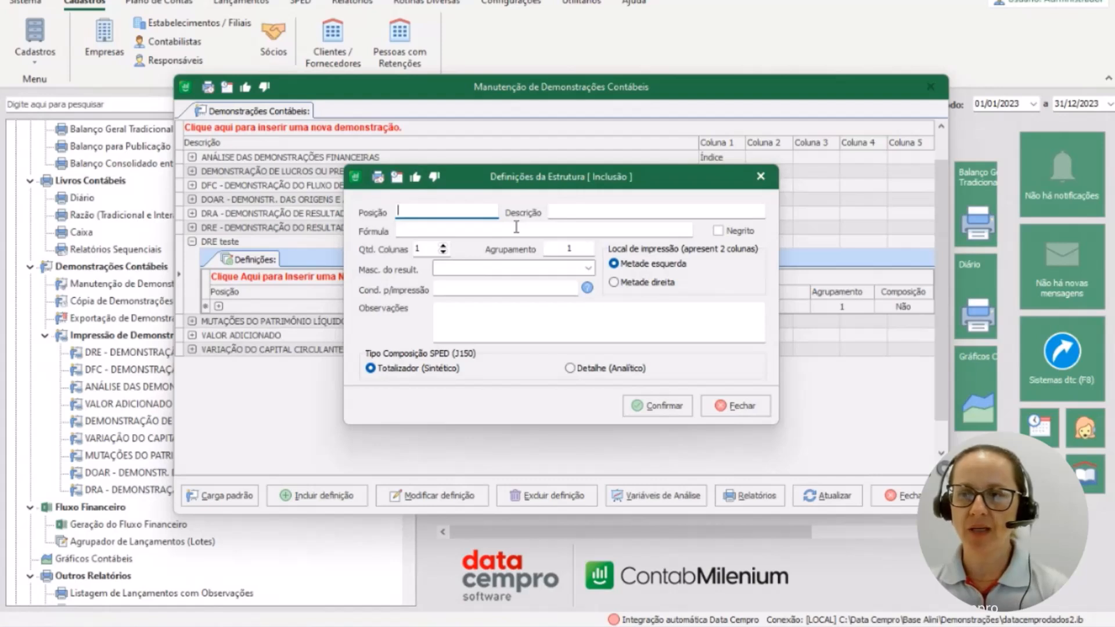
click(587, 268)
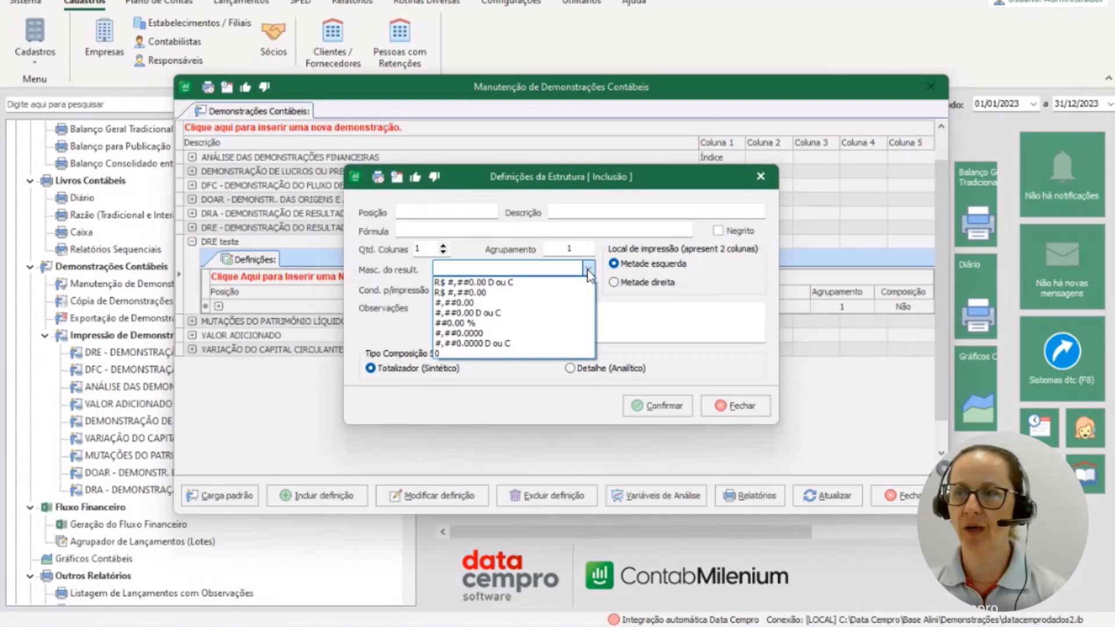
click(491, 317)
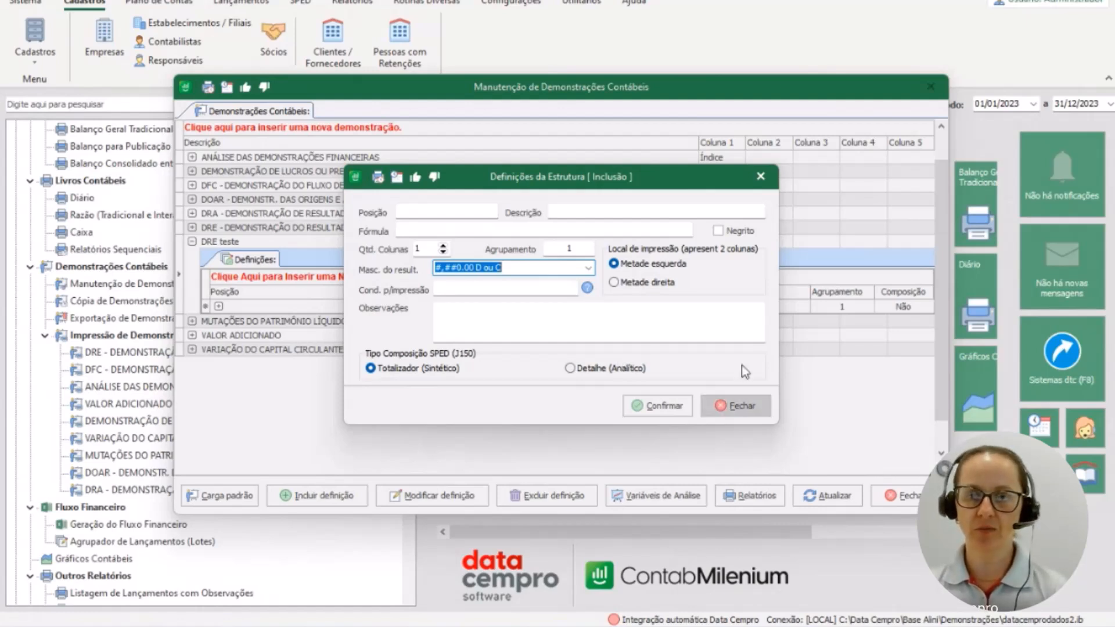
click(730, 404)
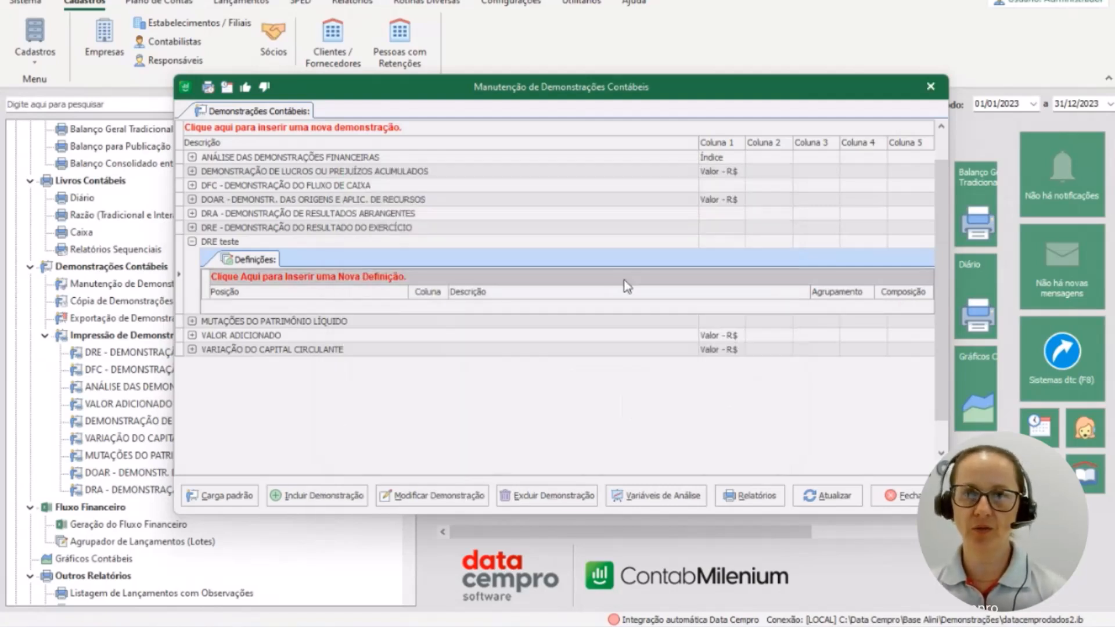
click(398, 280)
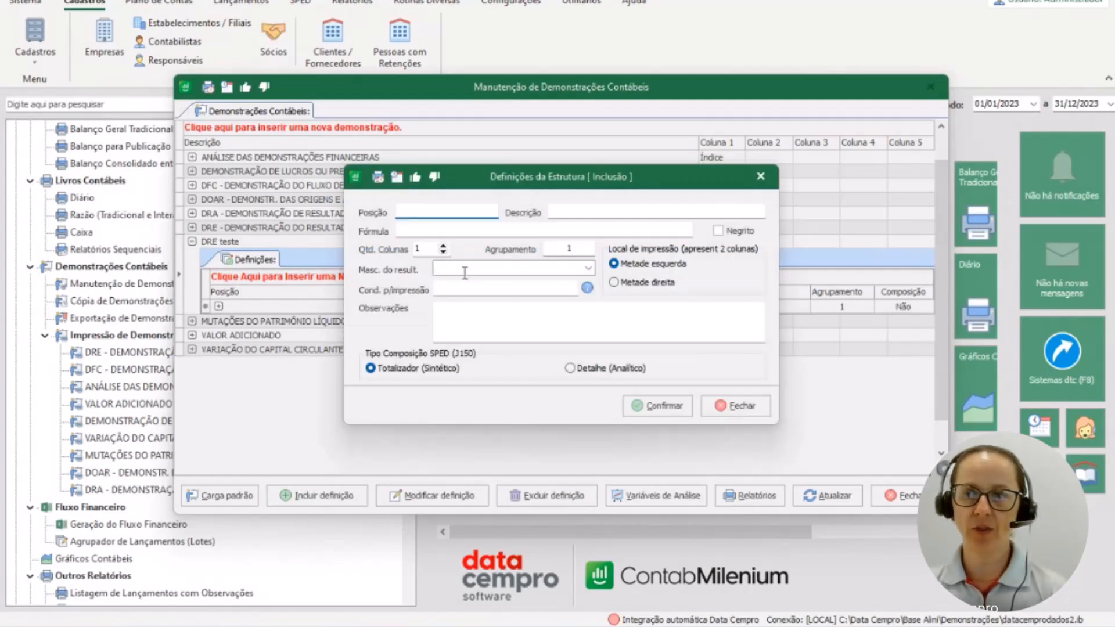
click(733, 407)
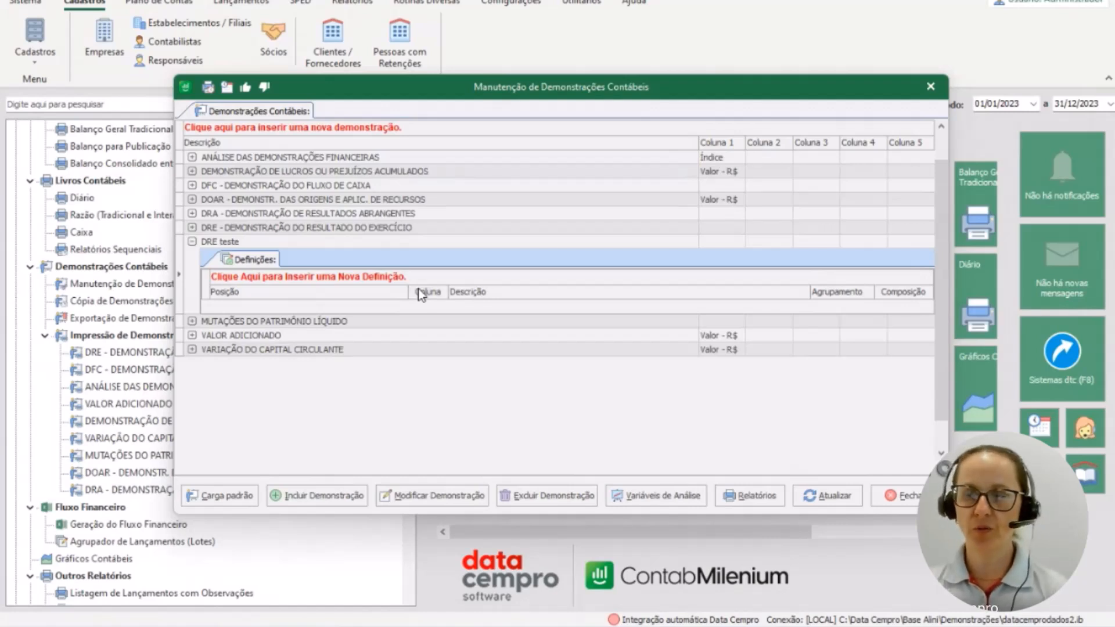
Start another statement with automatic generation from the Plano de Contas (SPED) enabled, and review the selectable account groups.
click(316, 495)
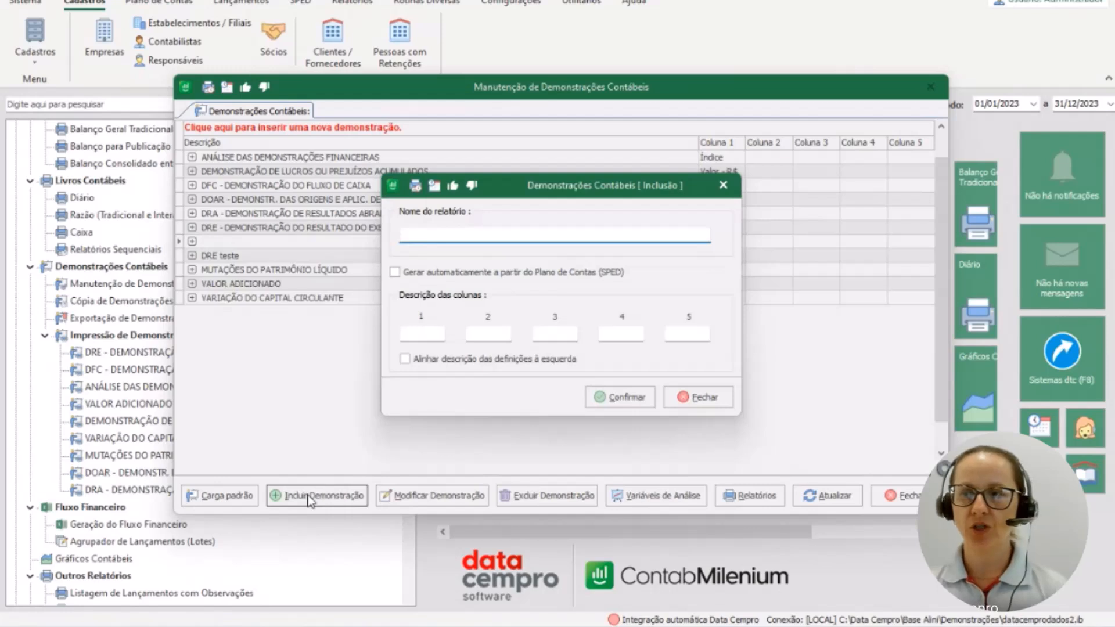
click(447, 274)
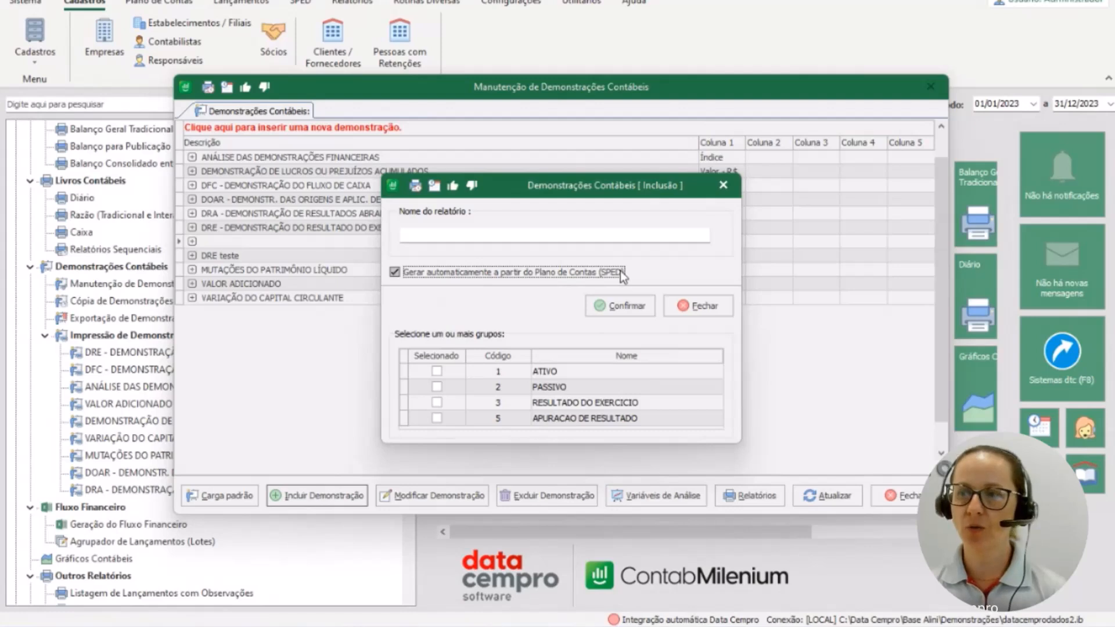
click(595, 404)
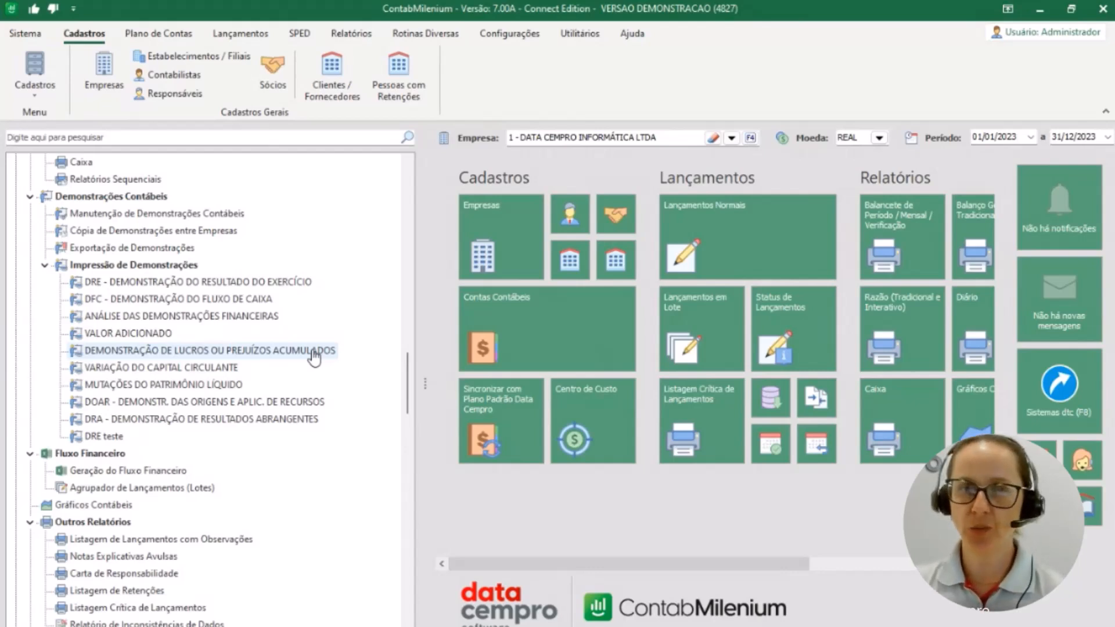
Switch the active company to 3 - Empresa Modelo and go to the accounting statements in its module list.
click(730, 138)
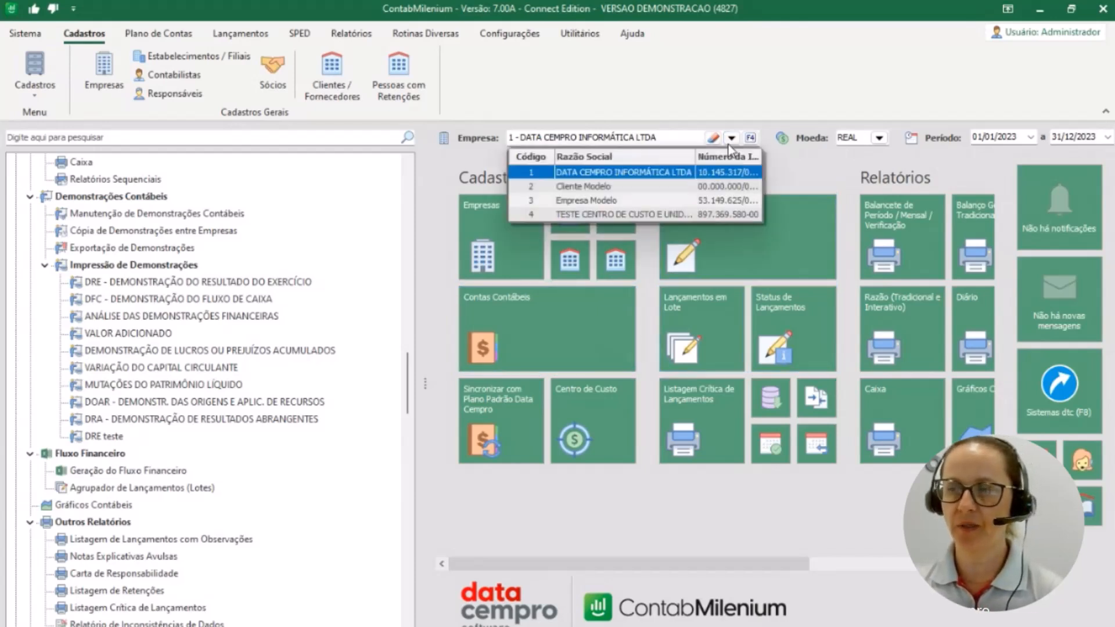
click(613, 200)
click(612, 200)
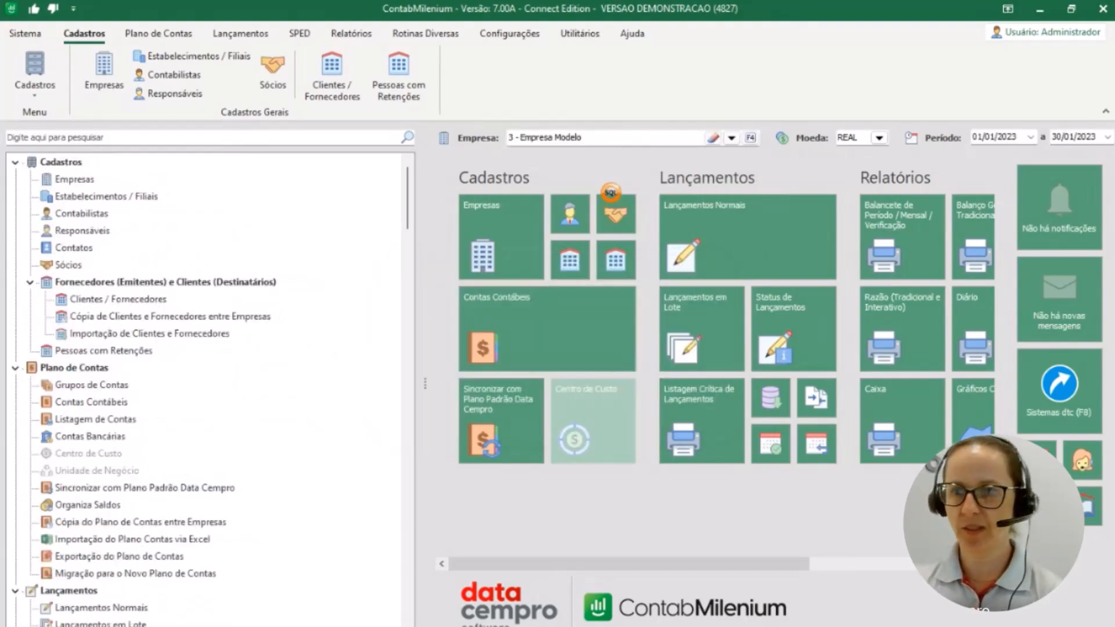
scroll(337, 400, down, 9)
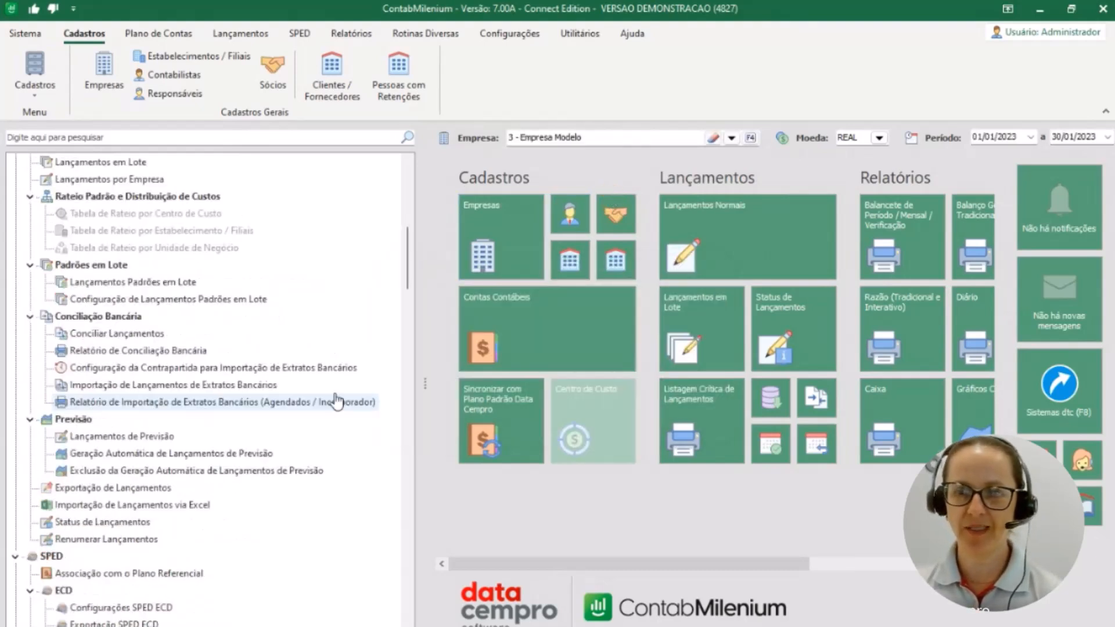
scroll(323, 423, down, 8)
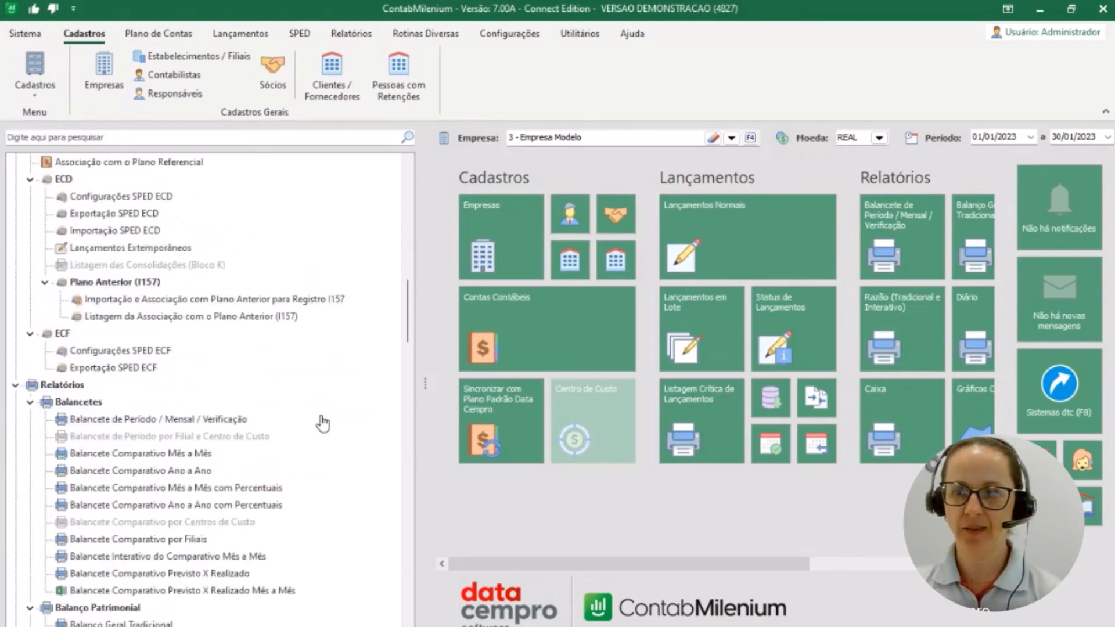
scroll(322, 424, down, 9)
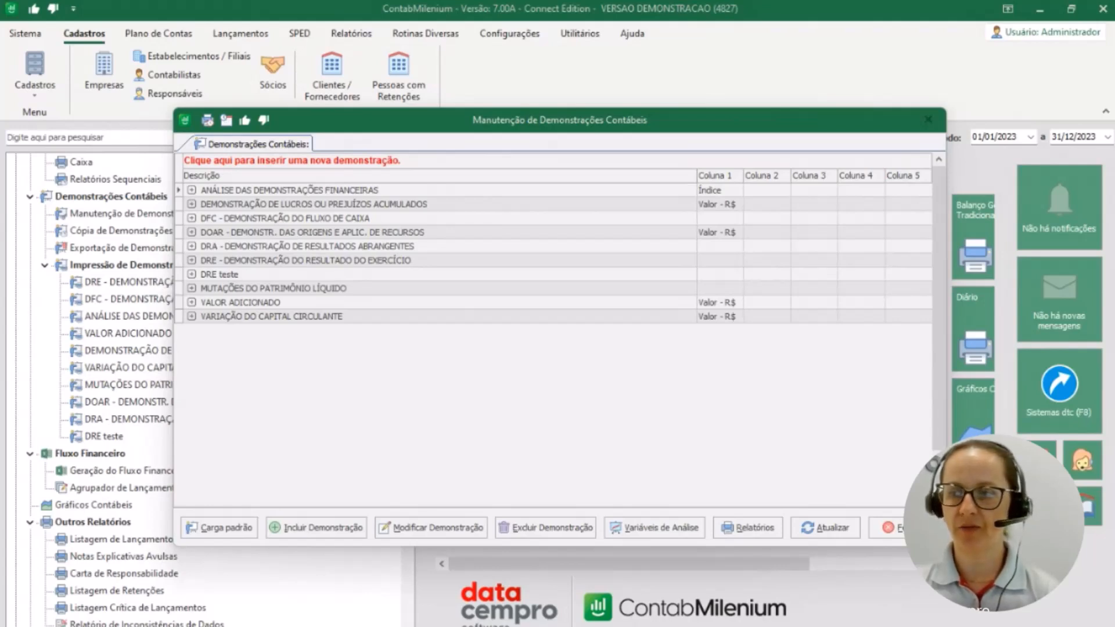
Close the statement maintenance, open the DRE print settings, and view the Videoaula linked there.
key(Escape)
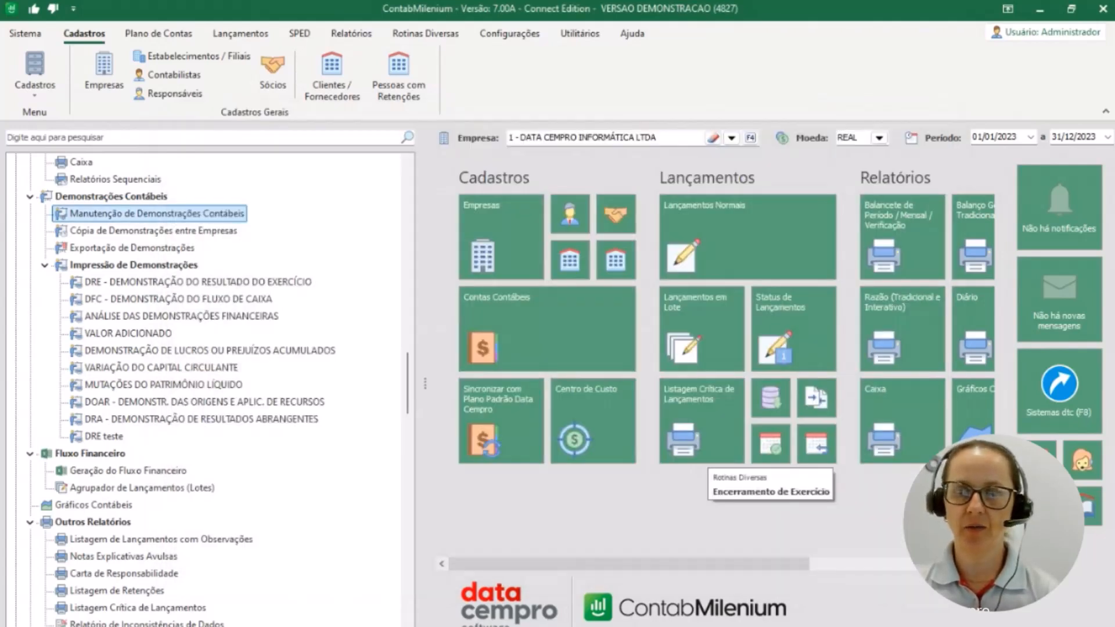
click(197, 282)
double_click(199, 283)
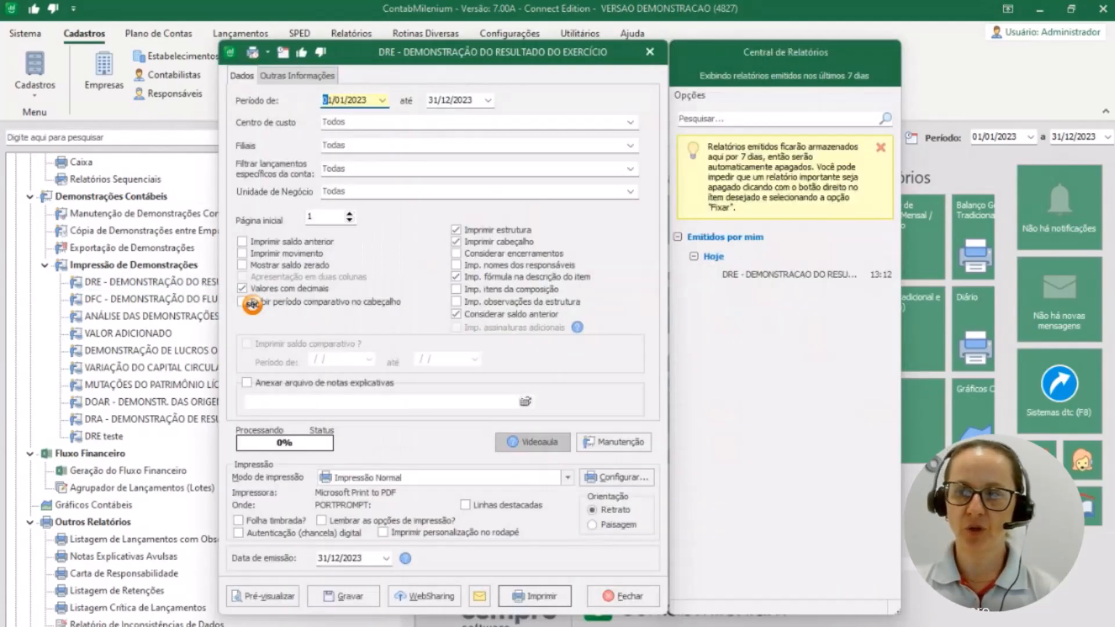
click(545, 447)
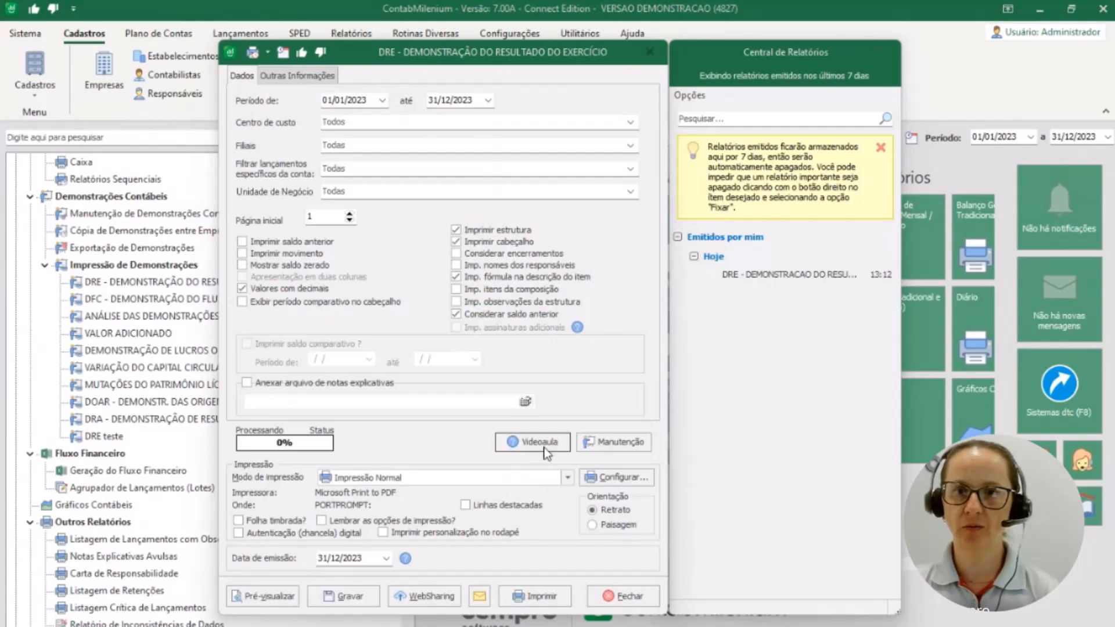
click(230, 436)
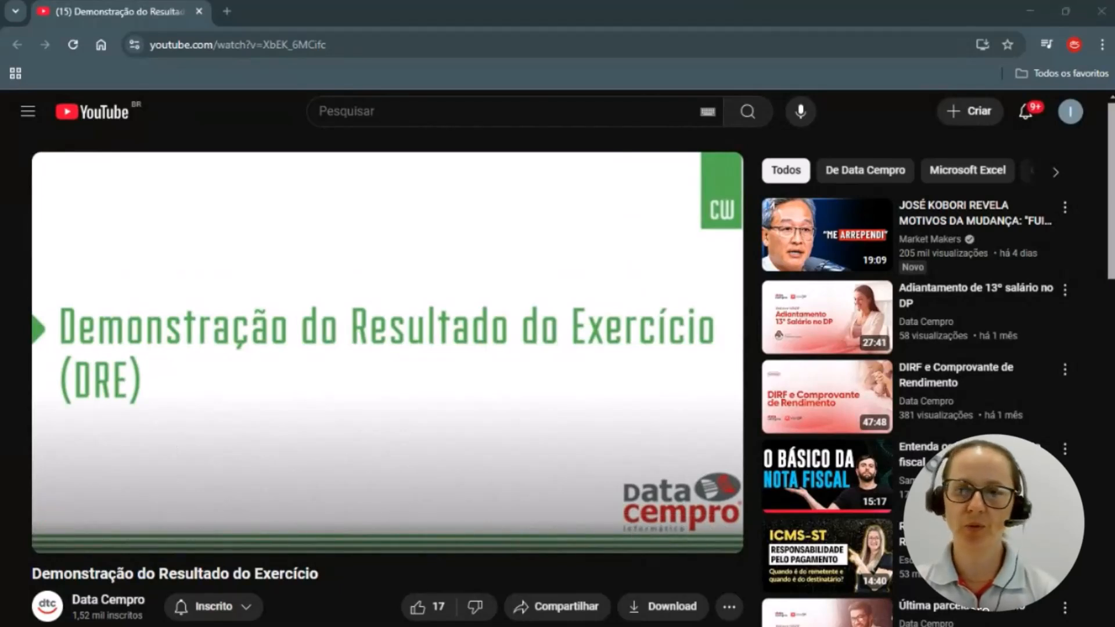
mouse_move(480, 472)
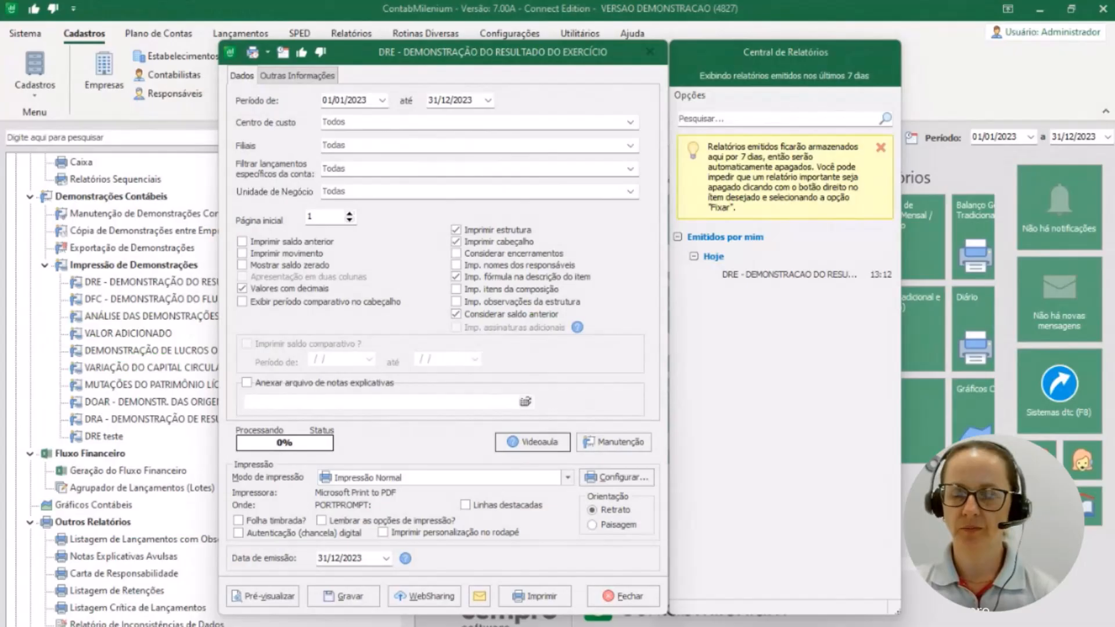
click(498, 448)
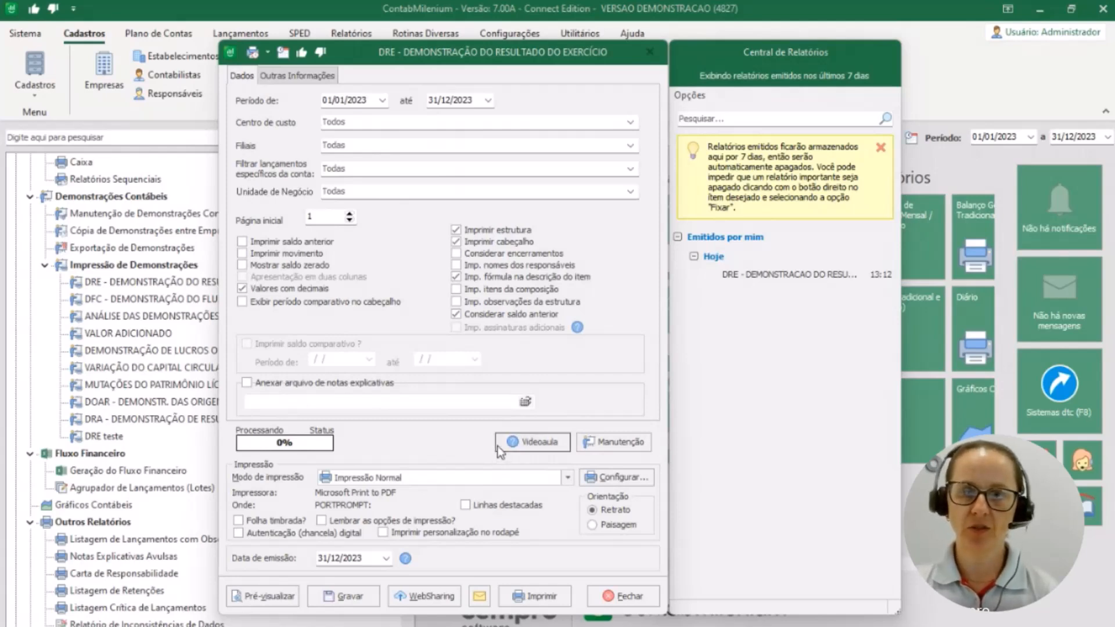